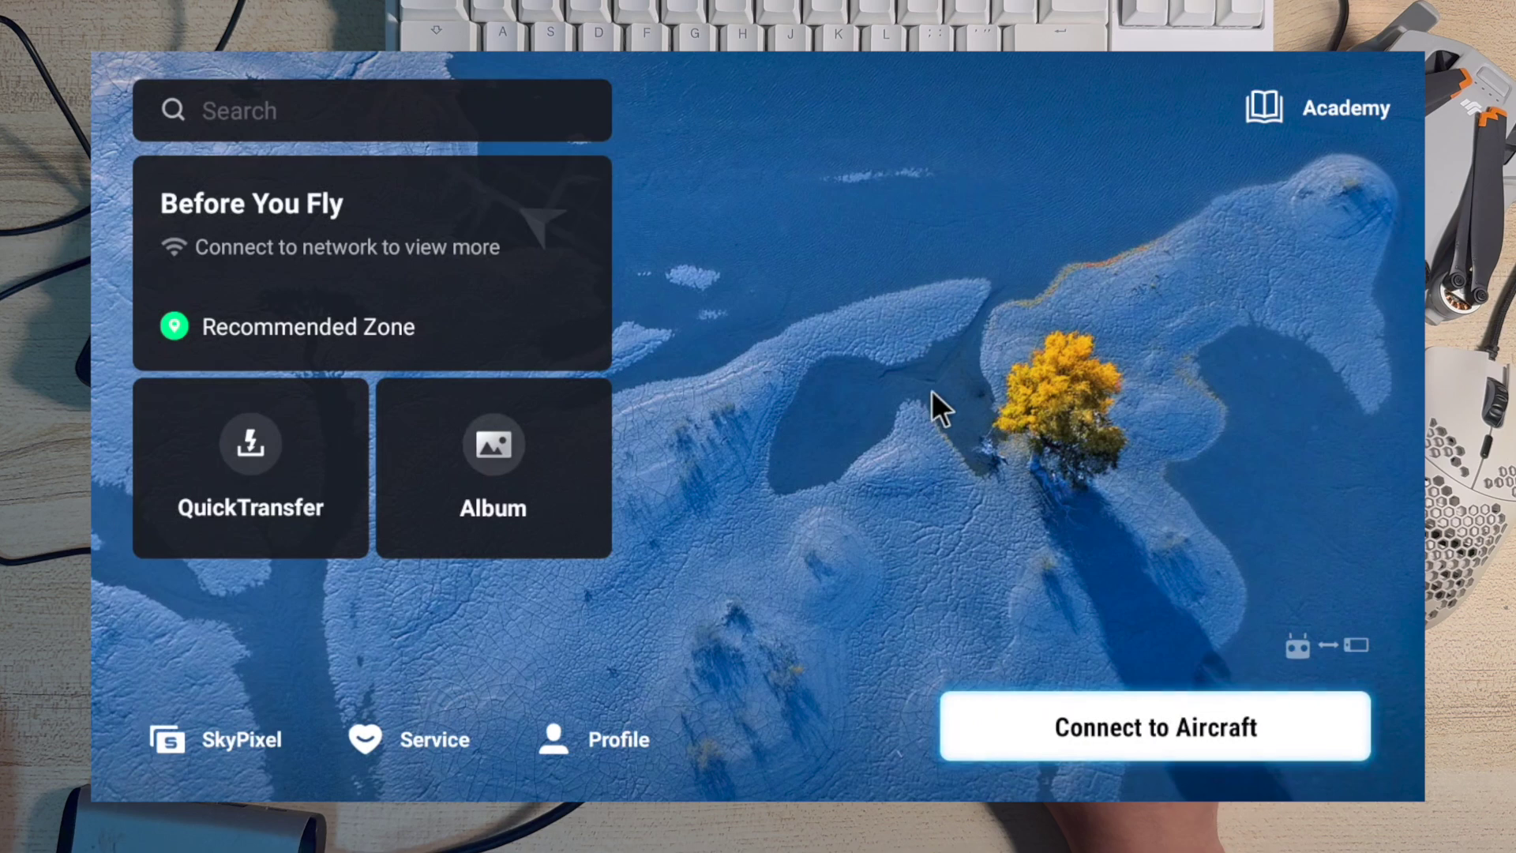
Step: Go into the camera view without connecting an aircraft, turn on waypoint mode and enlarge the map
{"action": "left_click", "coordinate": [1120, 723]}
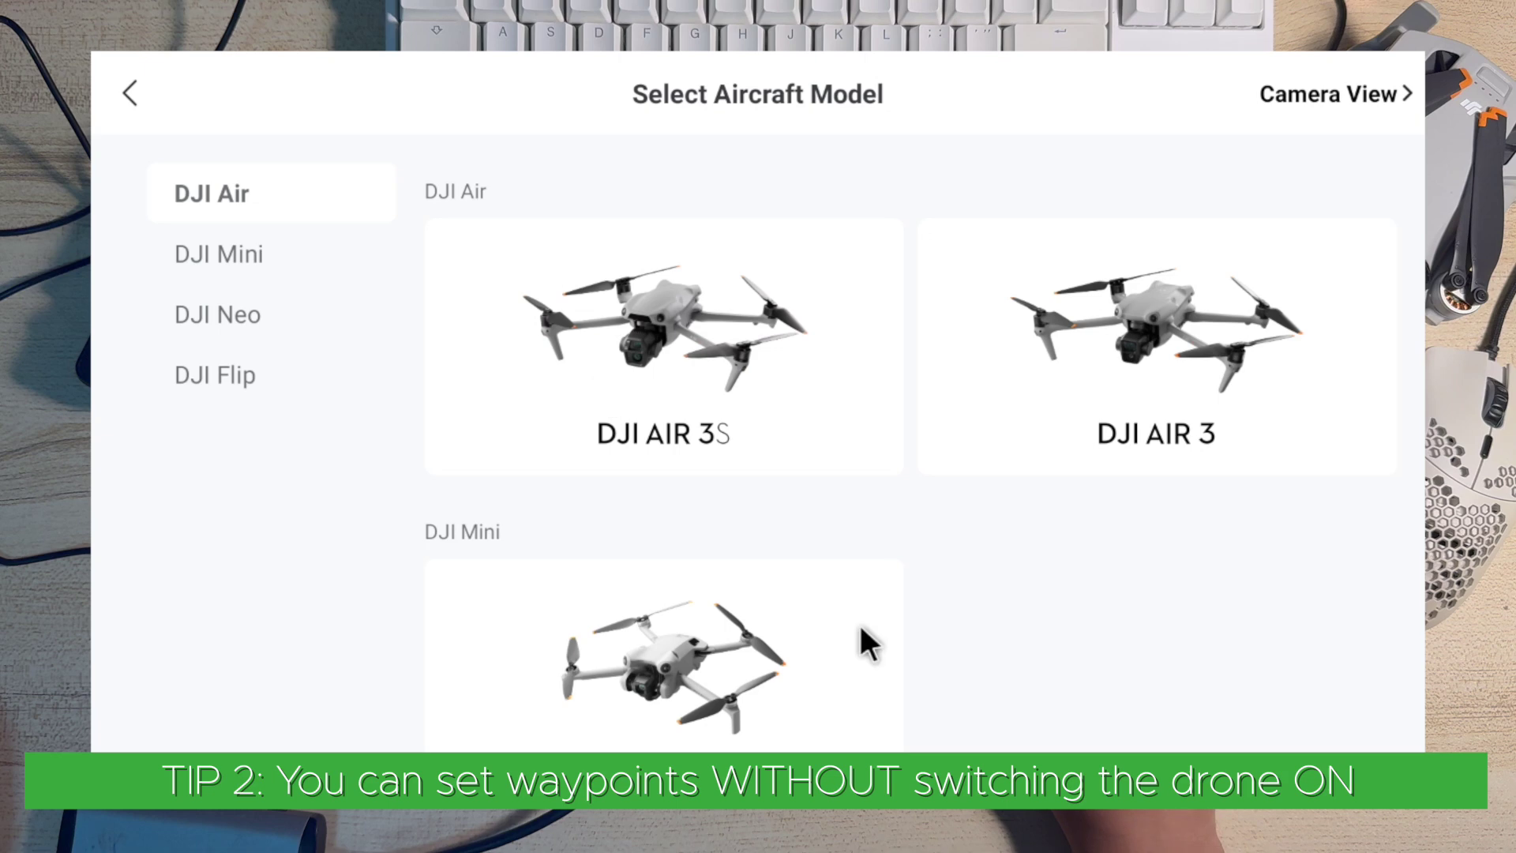
{"action": "left_click", "coordinate": [1334, 90]}
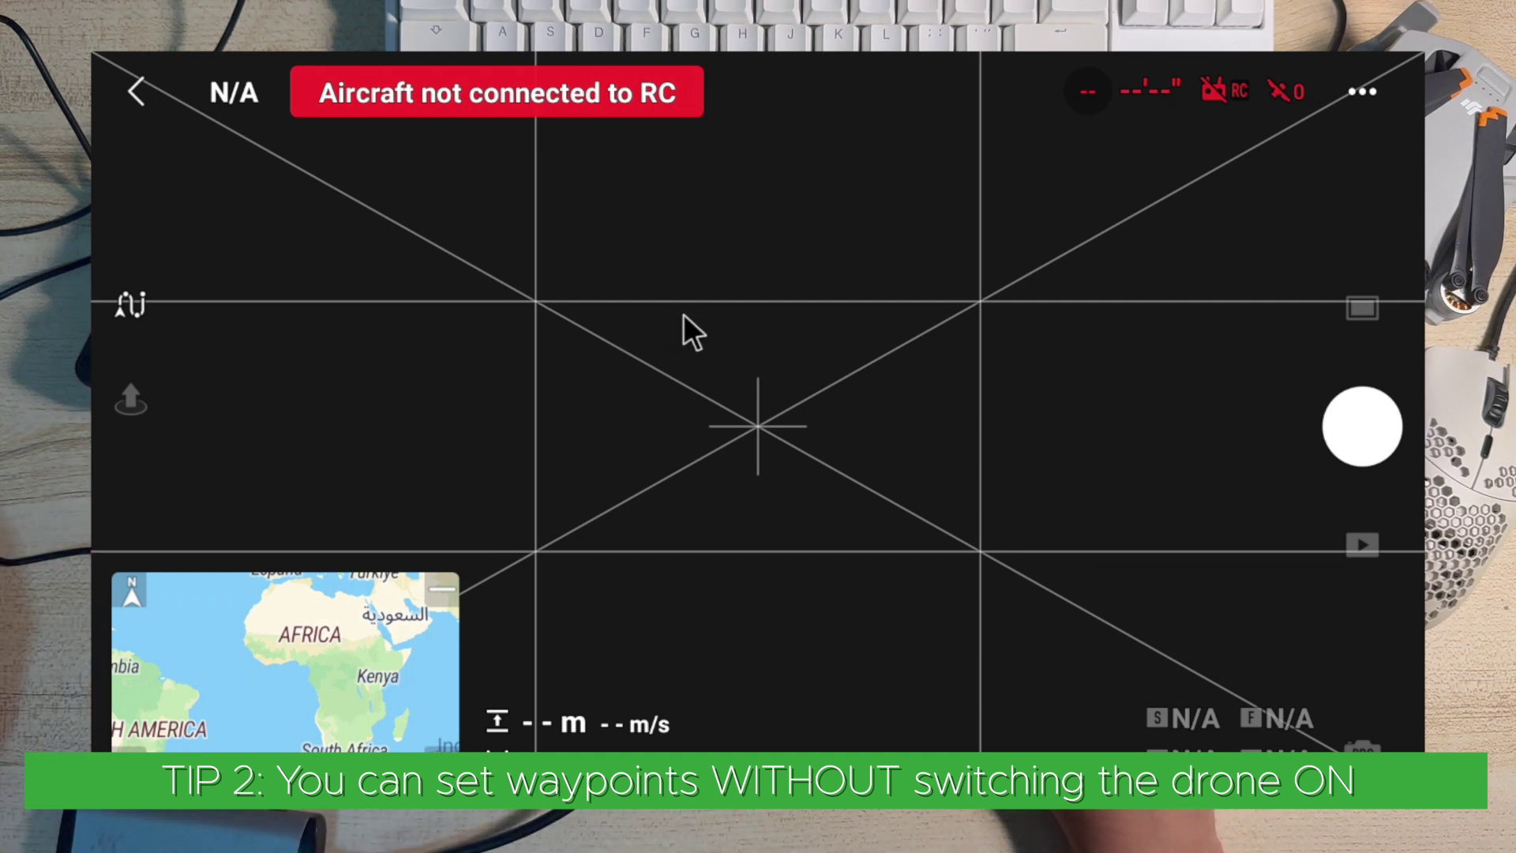
{"action": "left_click", "coordinate": [134, 304]}
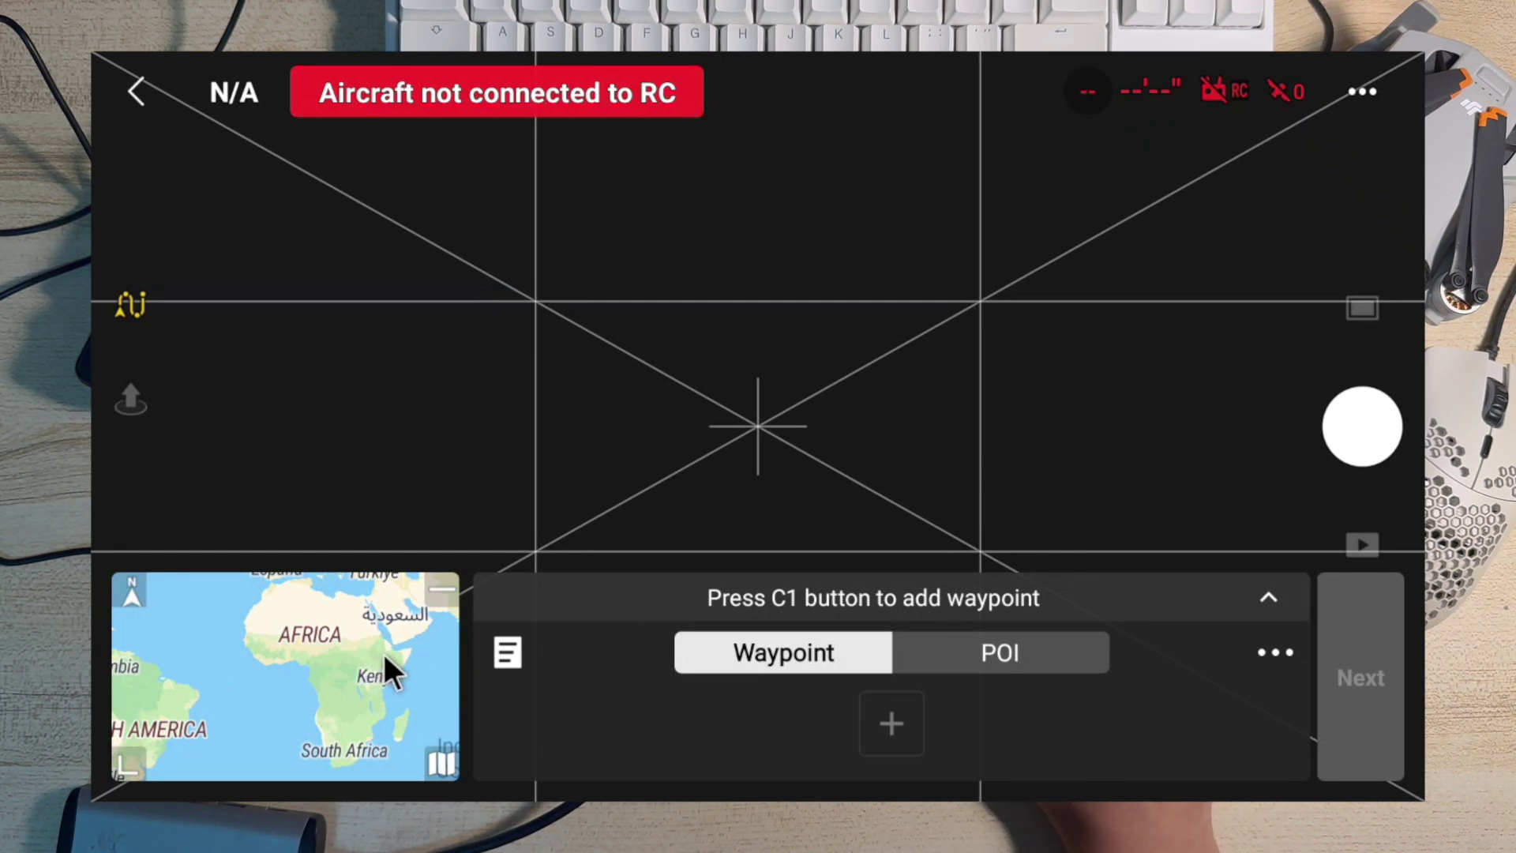
{"action": "left_click", "coordinate": [348, 678]}
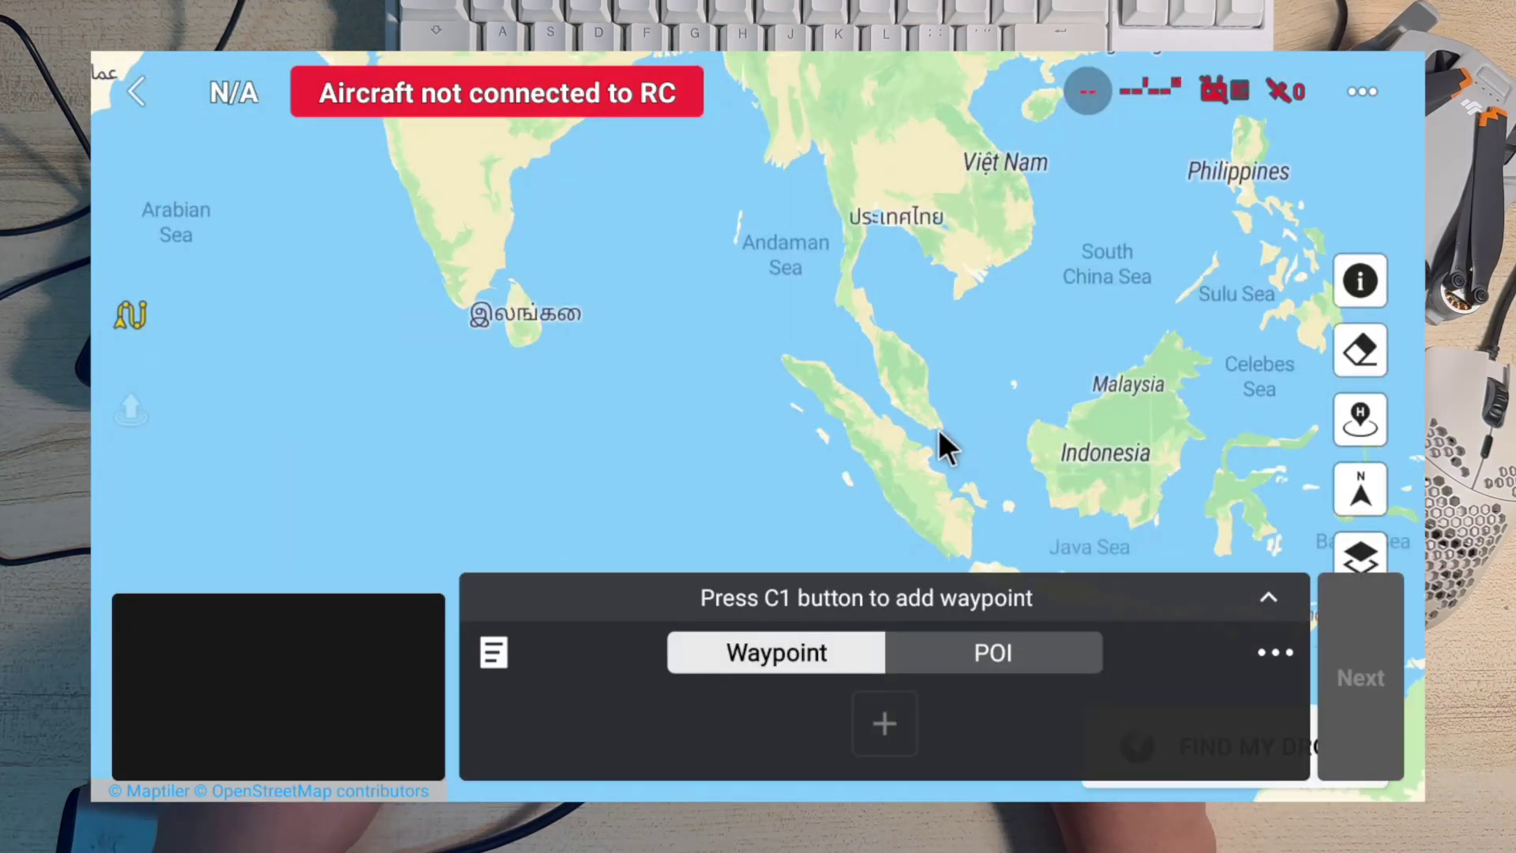
Step: Place the first waypoint on the green lawn south-west of the Gardens by the Bay marker in Singapore
{"action": "scroll", "coordinate": [938, 429], "scroll_direction": "up", "scroll_amount": 5}
{"action": "scroll", "coordinate": [920, 425], "scroll_direction": "up", "scroll_amount": 3}
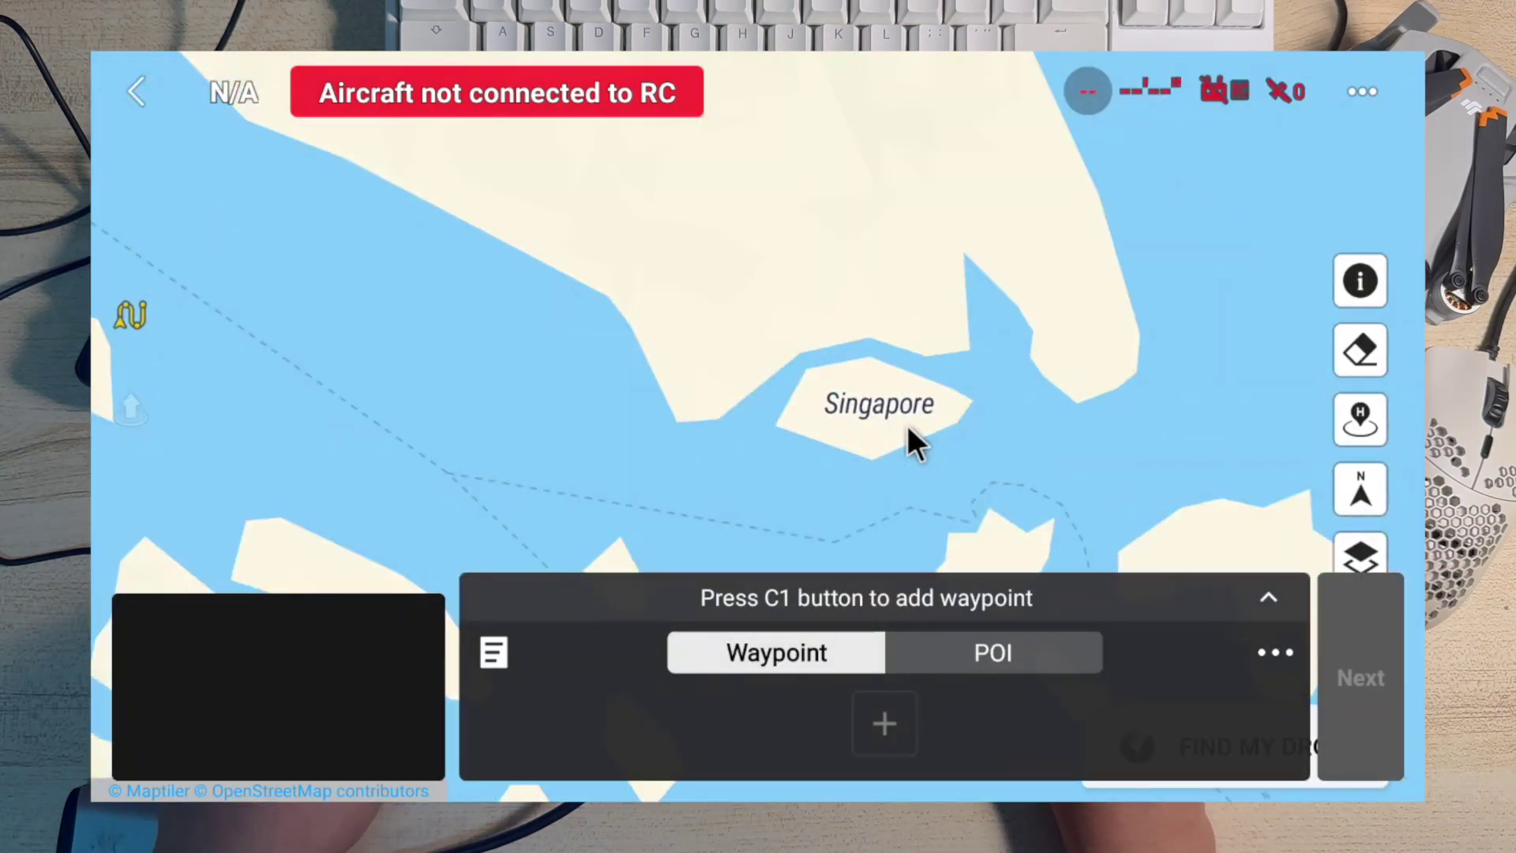
{"action": "scroll", "coordinate": [885, 427], "scroll_direction": "up", "scroll_amount": 3}
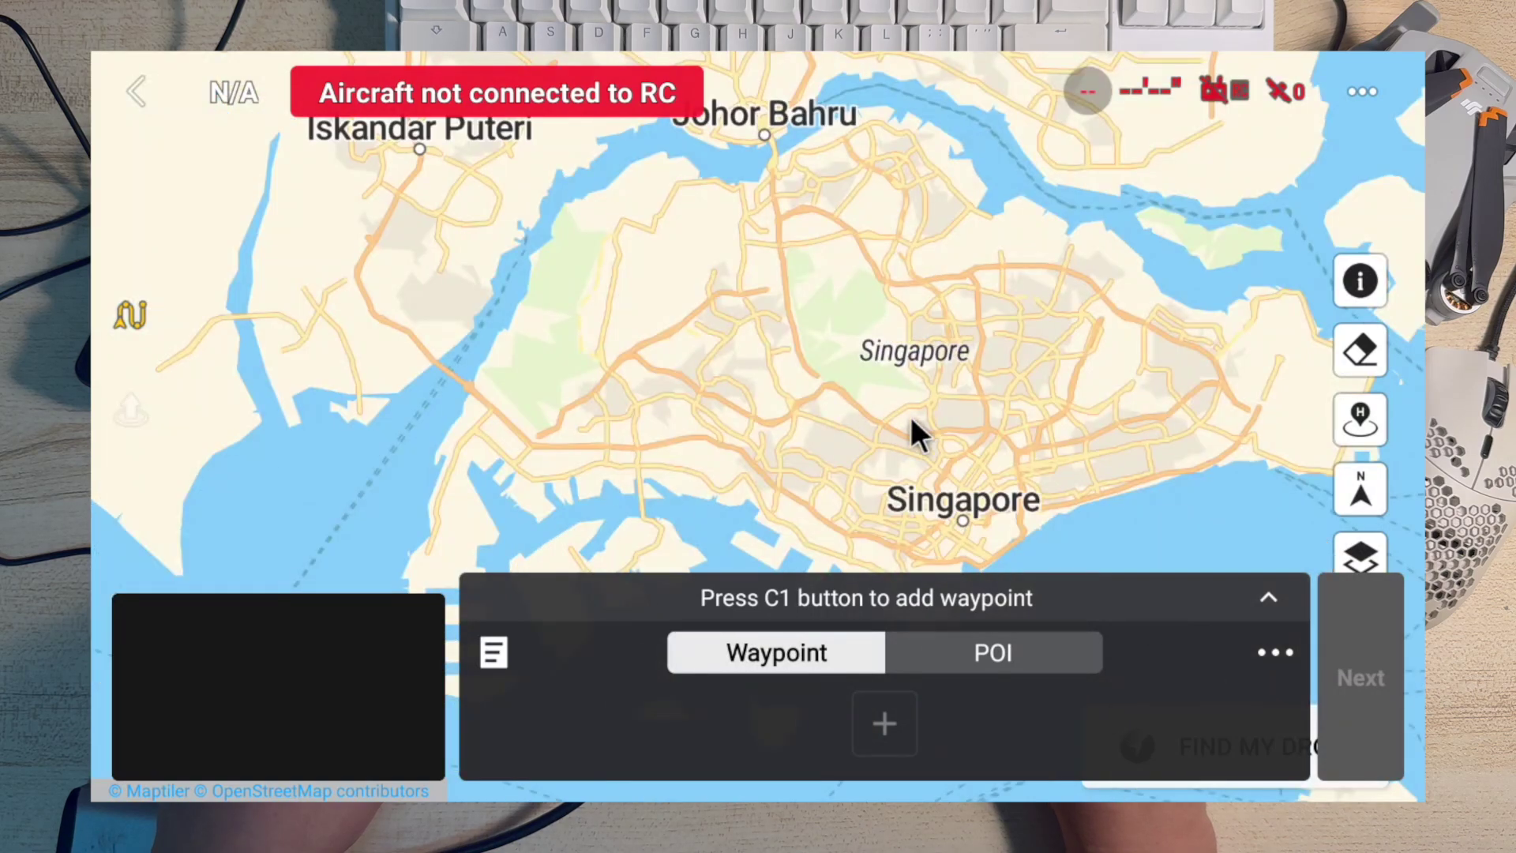
{"action": "left_click_drag", "start_coordinate": [955, 467], "coordinate": [952, 336]}
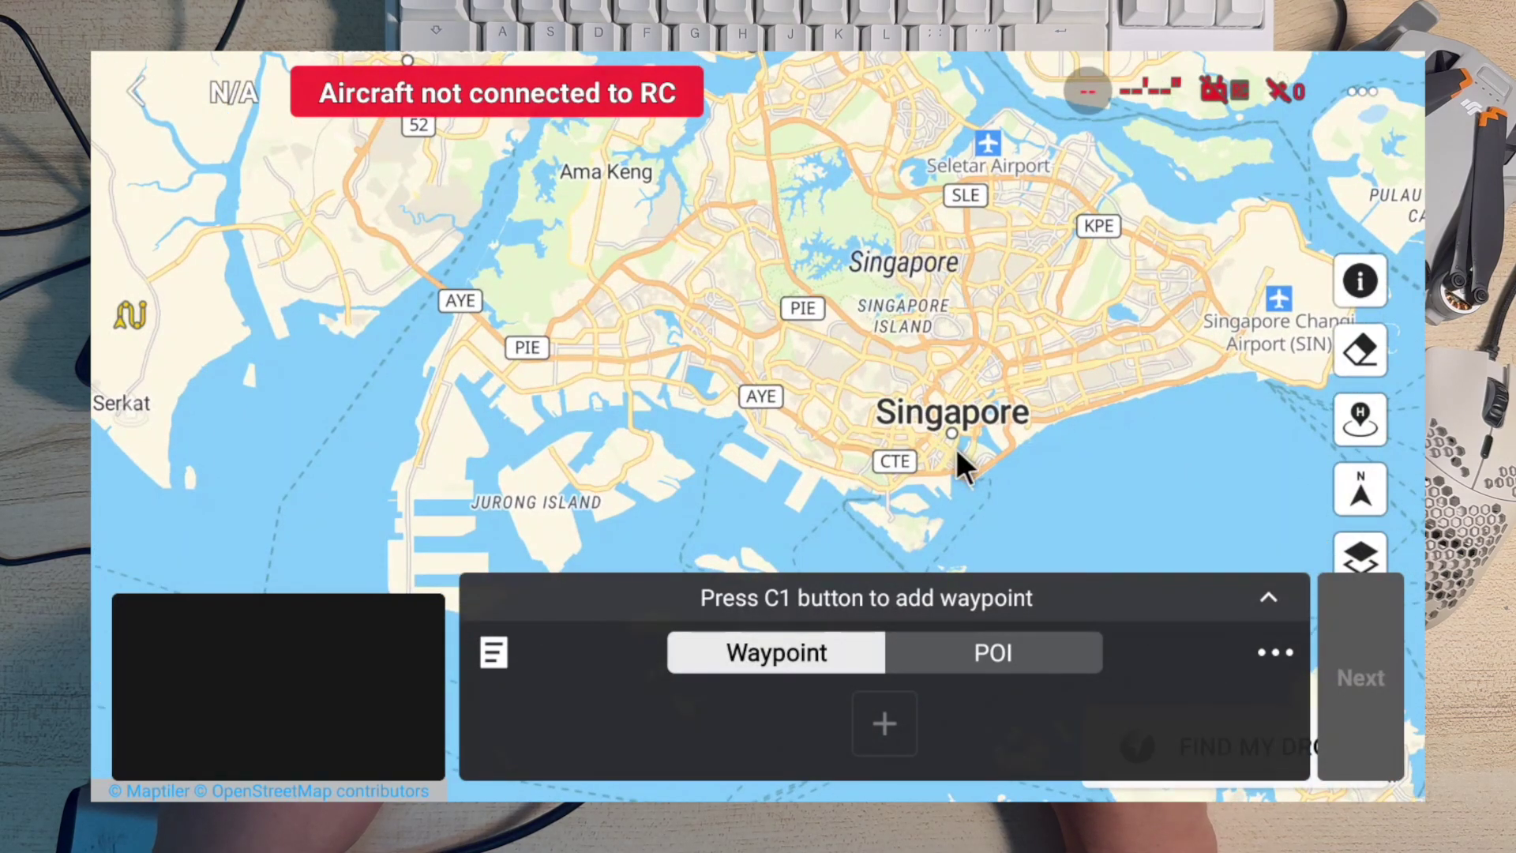
{"action": "scroll", "coordinate": [956, 449], "scroll_direction": "up", "scroll_amount": 5}
{"action": "left_click_drag", "start_coordinate": [1004, 448], "coordinate": [966, 395]}
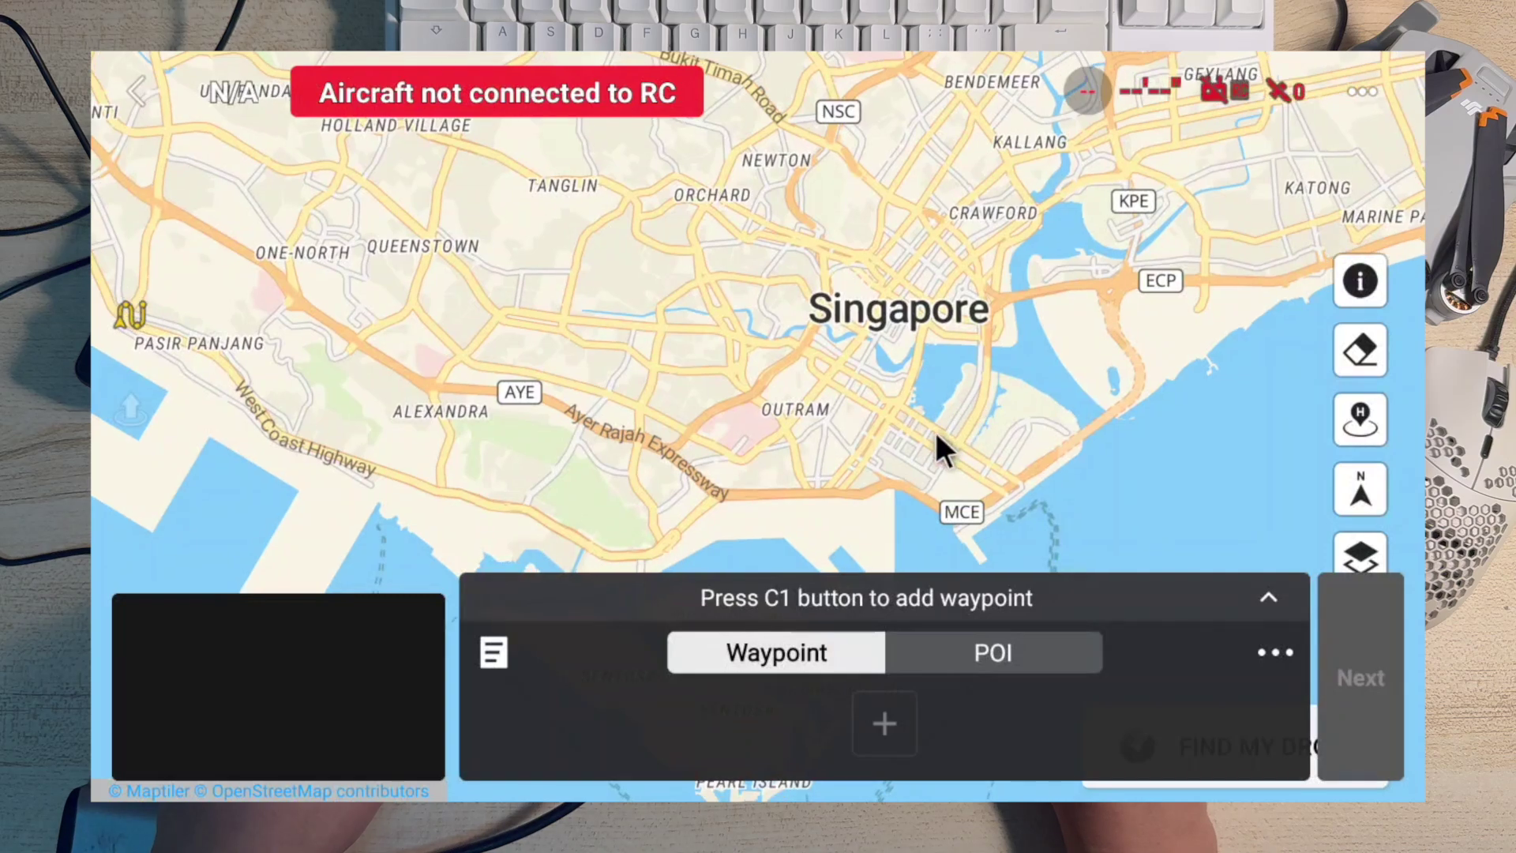
{"action": "scroll", "coordinate": [935, 429], "scroll_direction": "up", "scroll_amount": 4}
{"action": "left_click_drag", "start_coordinate": [1081, 386], "coordinate": [851, 319]}
{"action": "left_click_drag", "start_coordinate": [956, 306], "coordinate": [880, 387]}
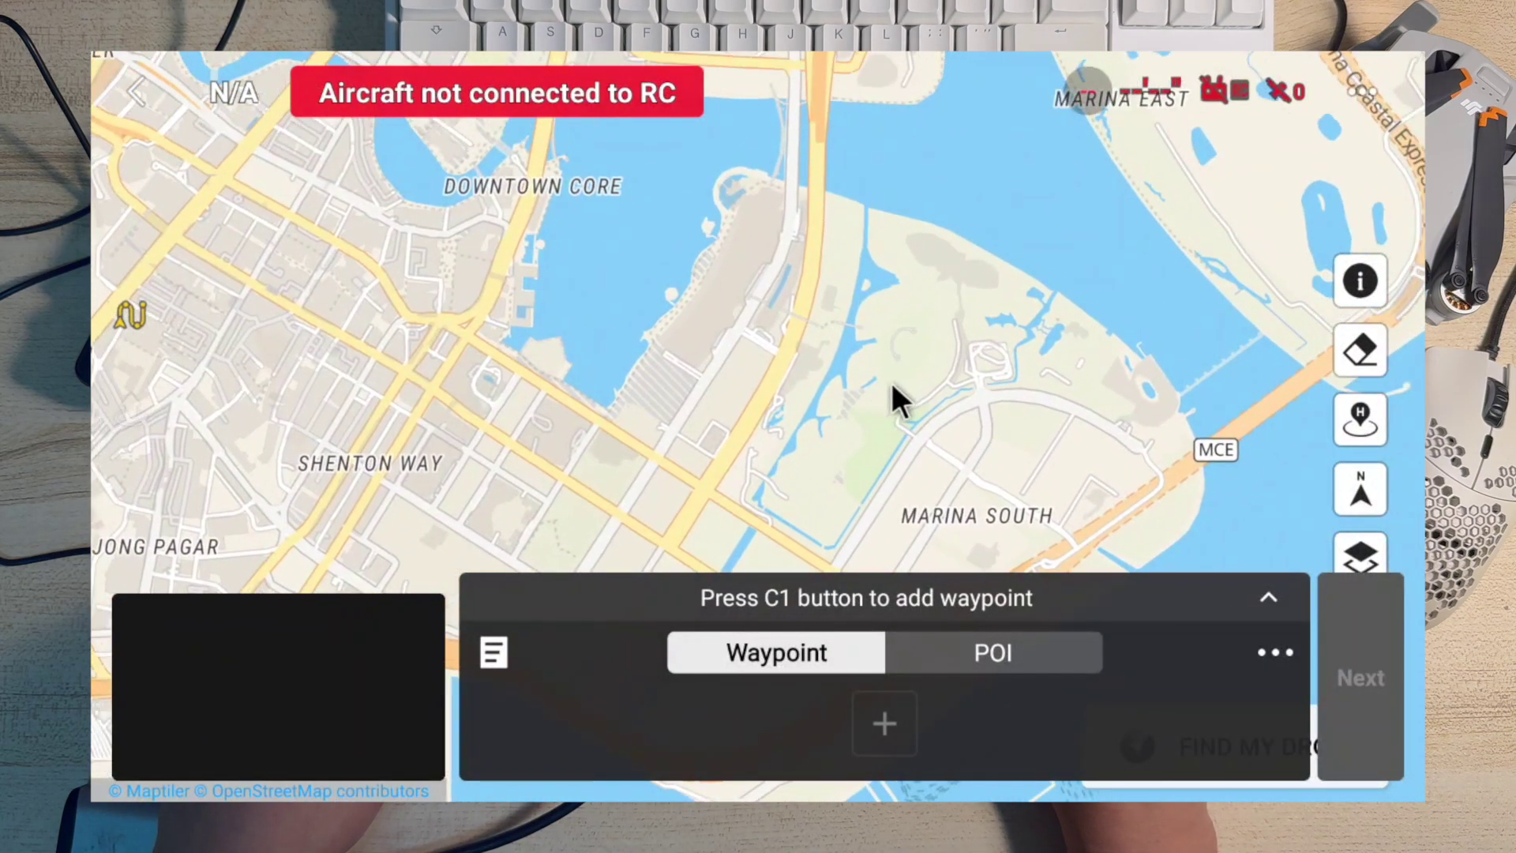
{"action": "scroll", "coordinate": [880, 387], "scroll_direction": "up", "scroll_amount": 5}
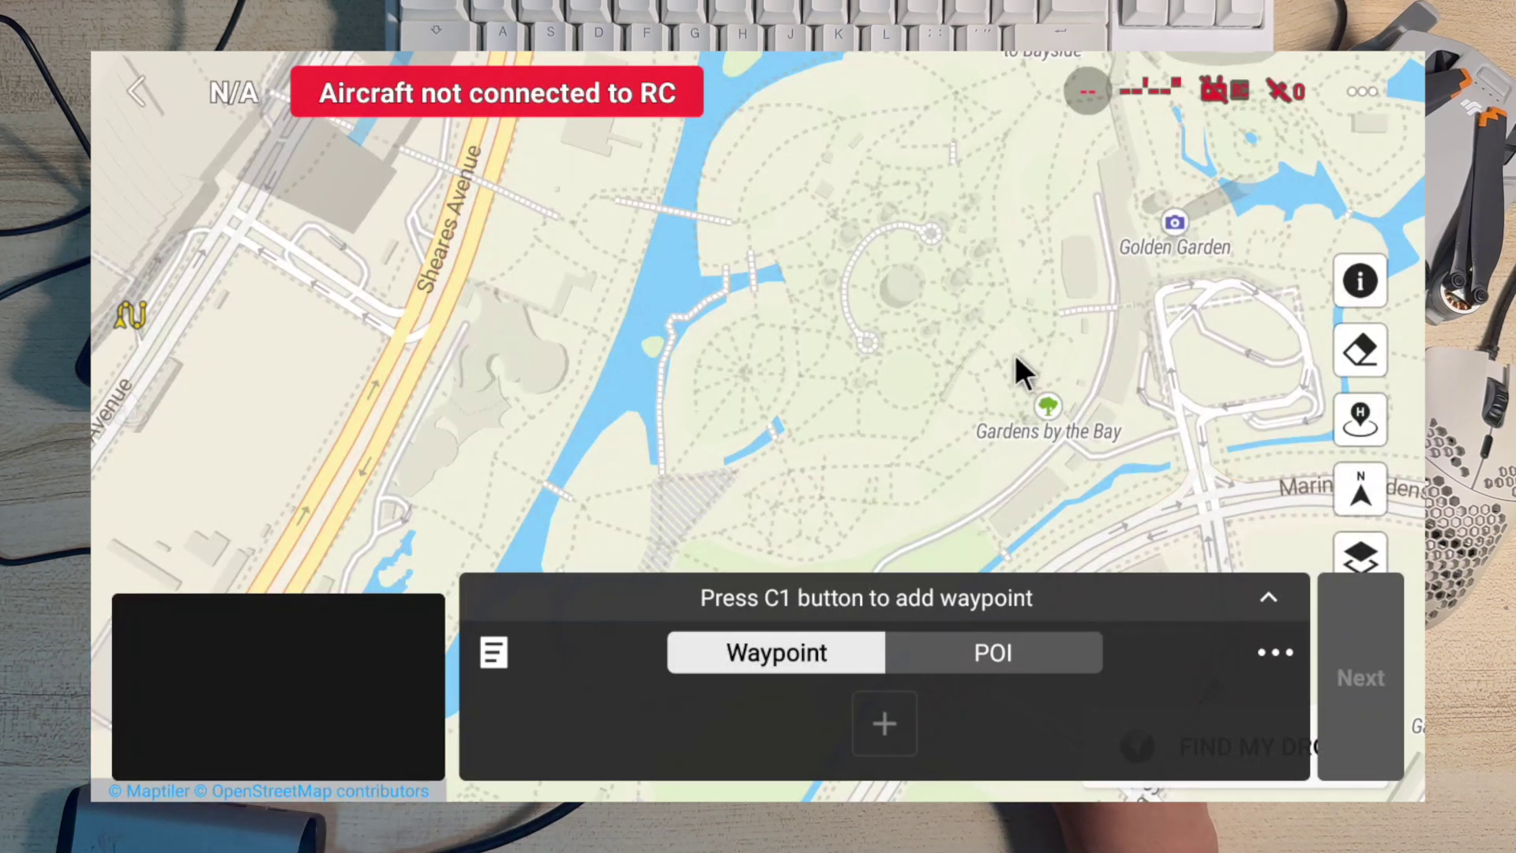
{"action": "left_click_drag", "start_coordinate": [1013, 373], "coordinate": [1024, 332]}
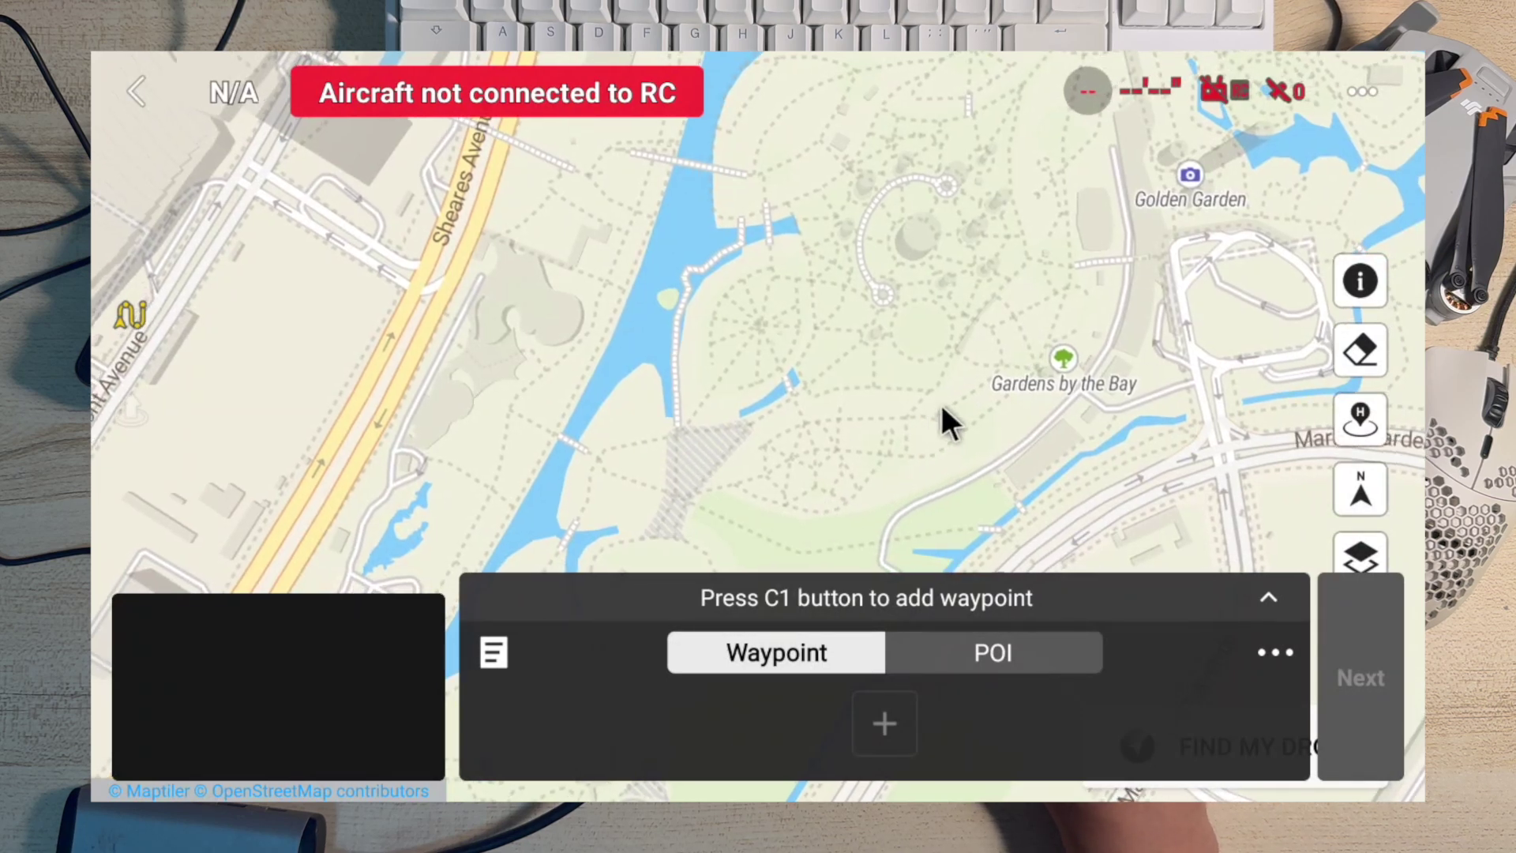
{"action": "left_click_drag", "start_coordinate": [932, 416], "coordinate": [958, 387]}
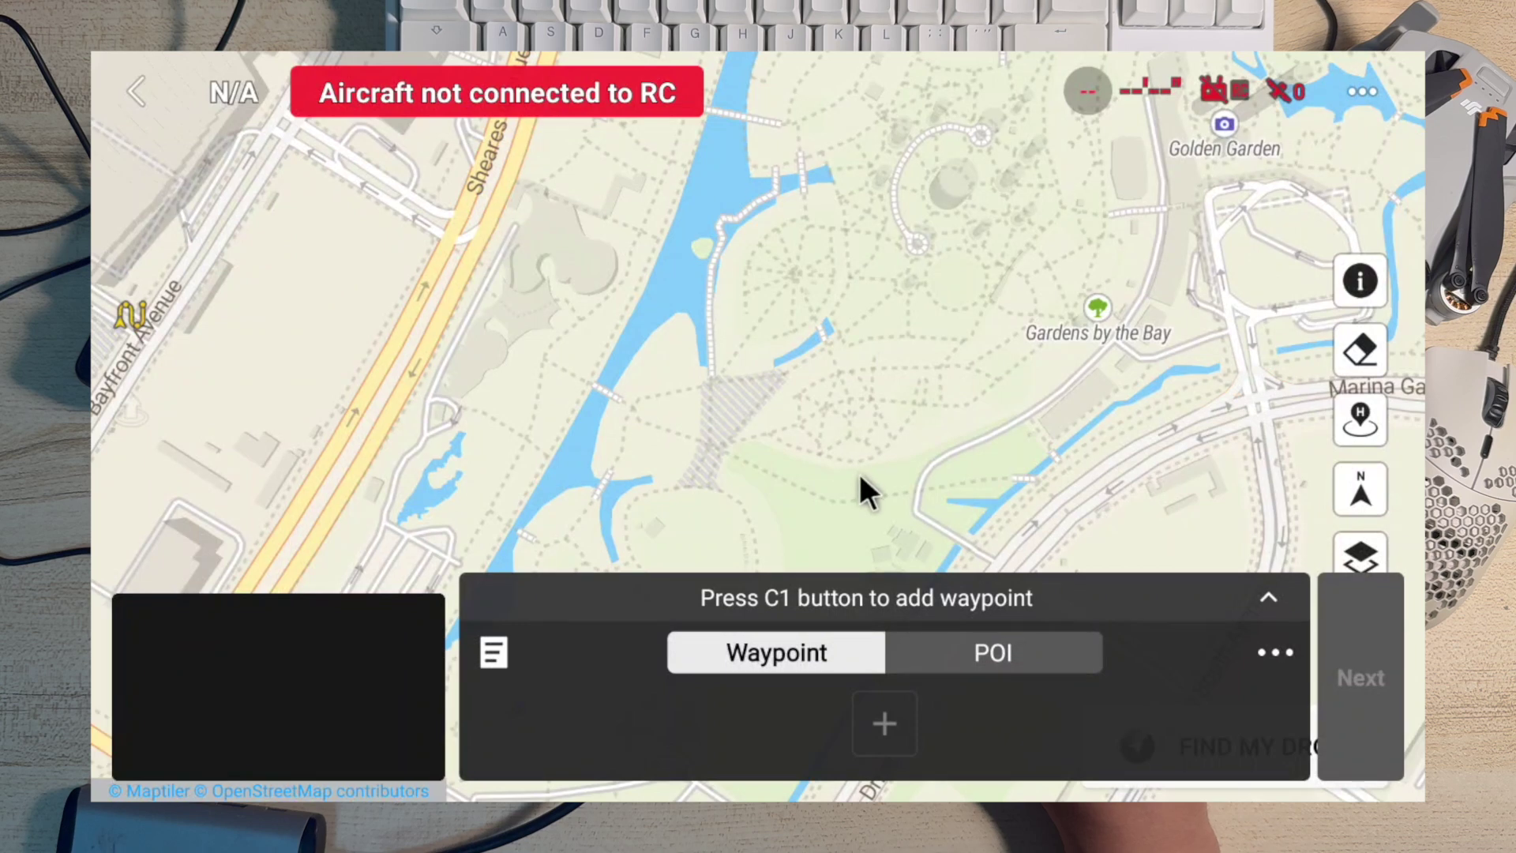
{"action": "left_click", "coordinate": [861, 477]}
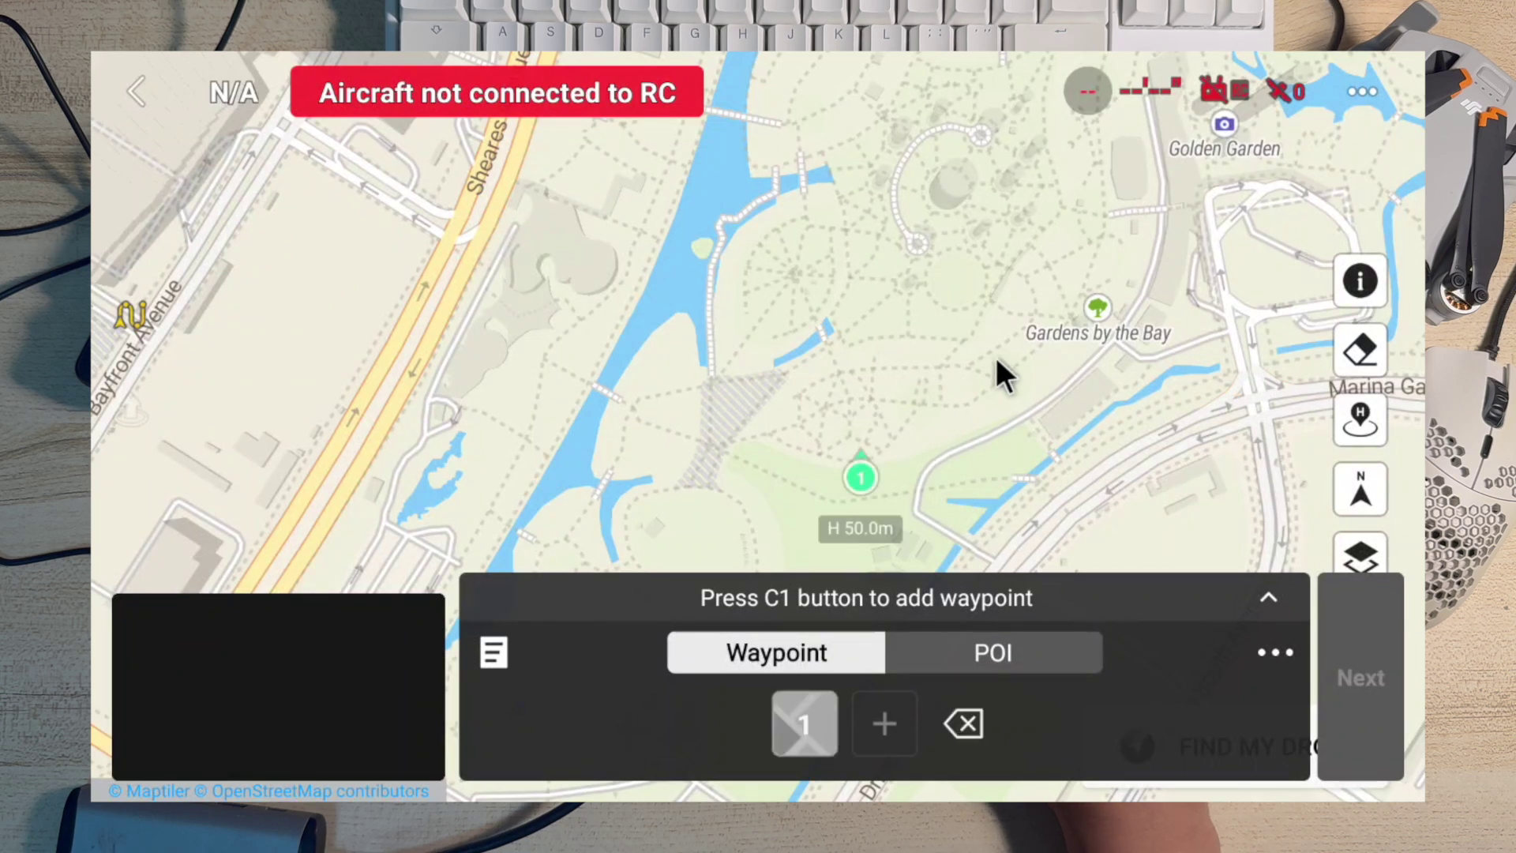
Step: Add waypoint 2 east of the Supertree Grove and waypoint 3 at the building north-west of the Visitors Centre
{"action": "left_click", "coordinate": [1082, 228]}
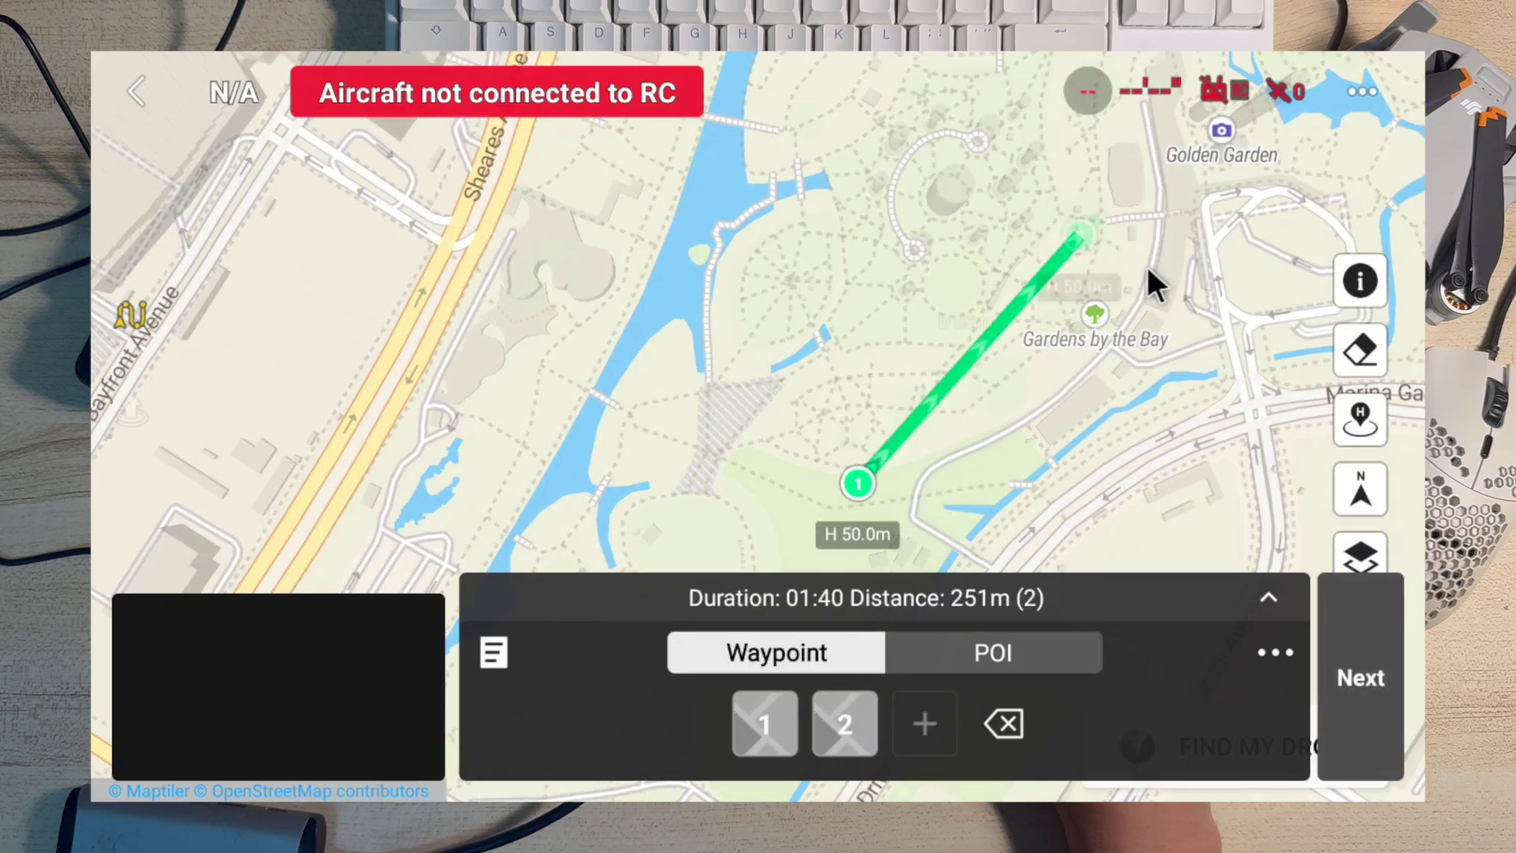
{"action": "left_click_drag", "start_coordinate": [1151, 287], "coordinate": [1063, 367]}
{"action": "left_click_drag", "start_coordinate": [1074, 221], "coordinate": [997, 302]}
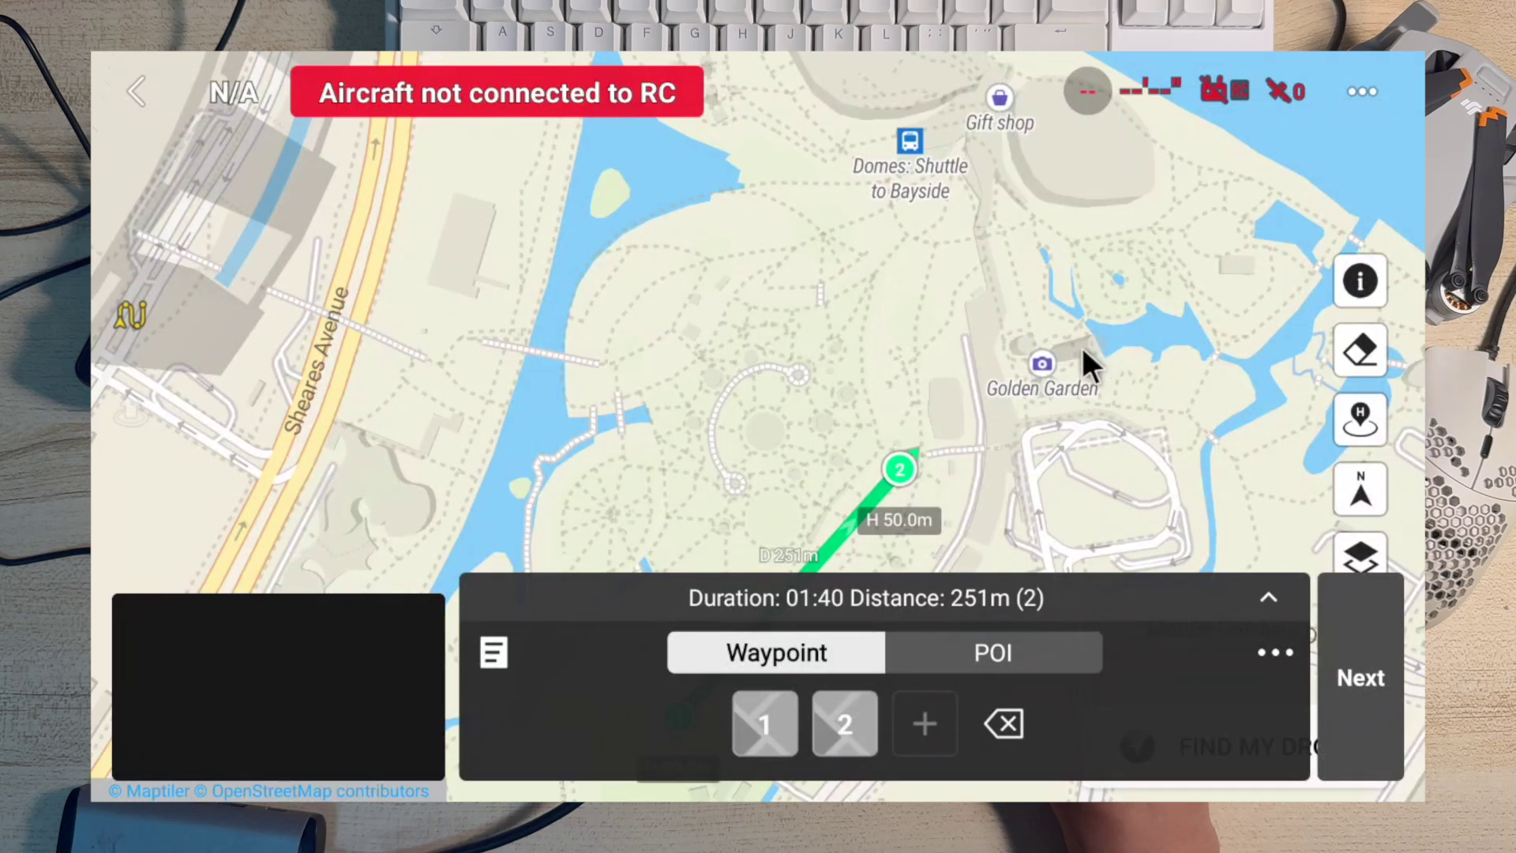
{"action": "left_click_drag", "start_coordinate": [1082, 351], "coordinate": [985, 271]}
{"action": "scroll", "coordinate": [941, 250], "scroll_direction": "up", "scroll_amount": 2}
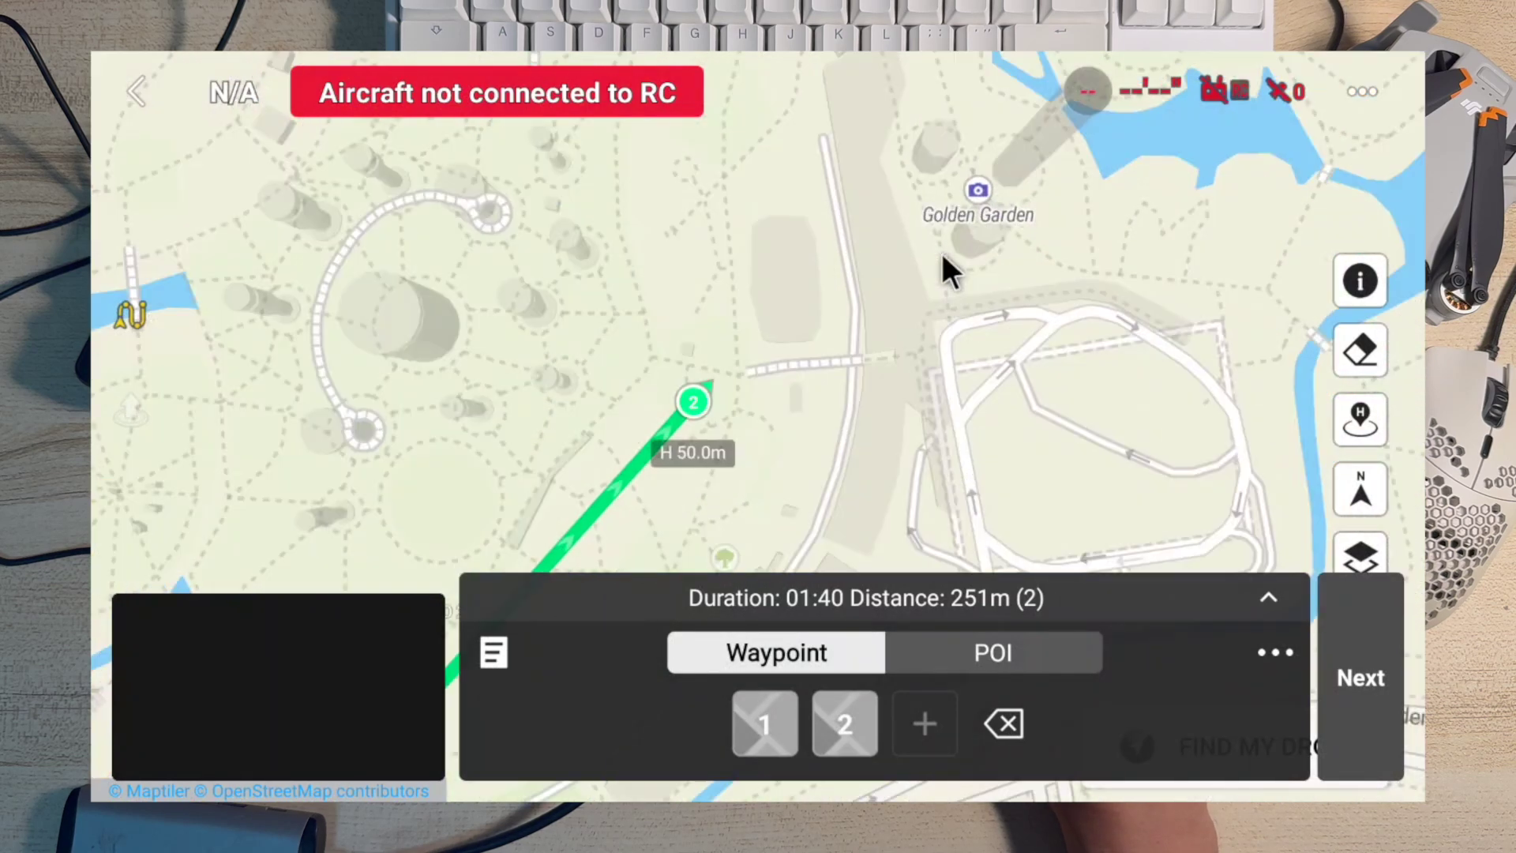
{"action": "left_click", "coordinate": [772, 199]}
Step: Add waypoint 4 just below Adventure Trail and Treehouses and waypoint 5 over the water north of the Children's Garden Cafe
{"action": "left_click_drag", "start_coordinate": [1126, 272], "coordinate": [931, 405]}
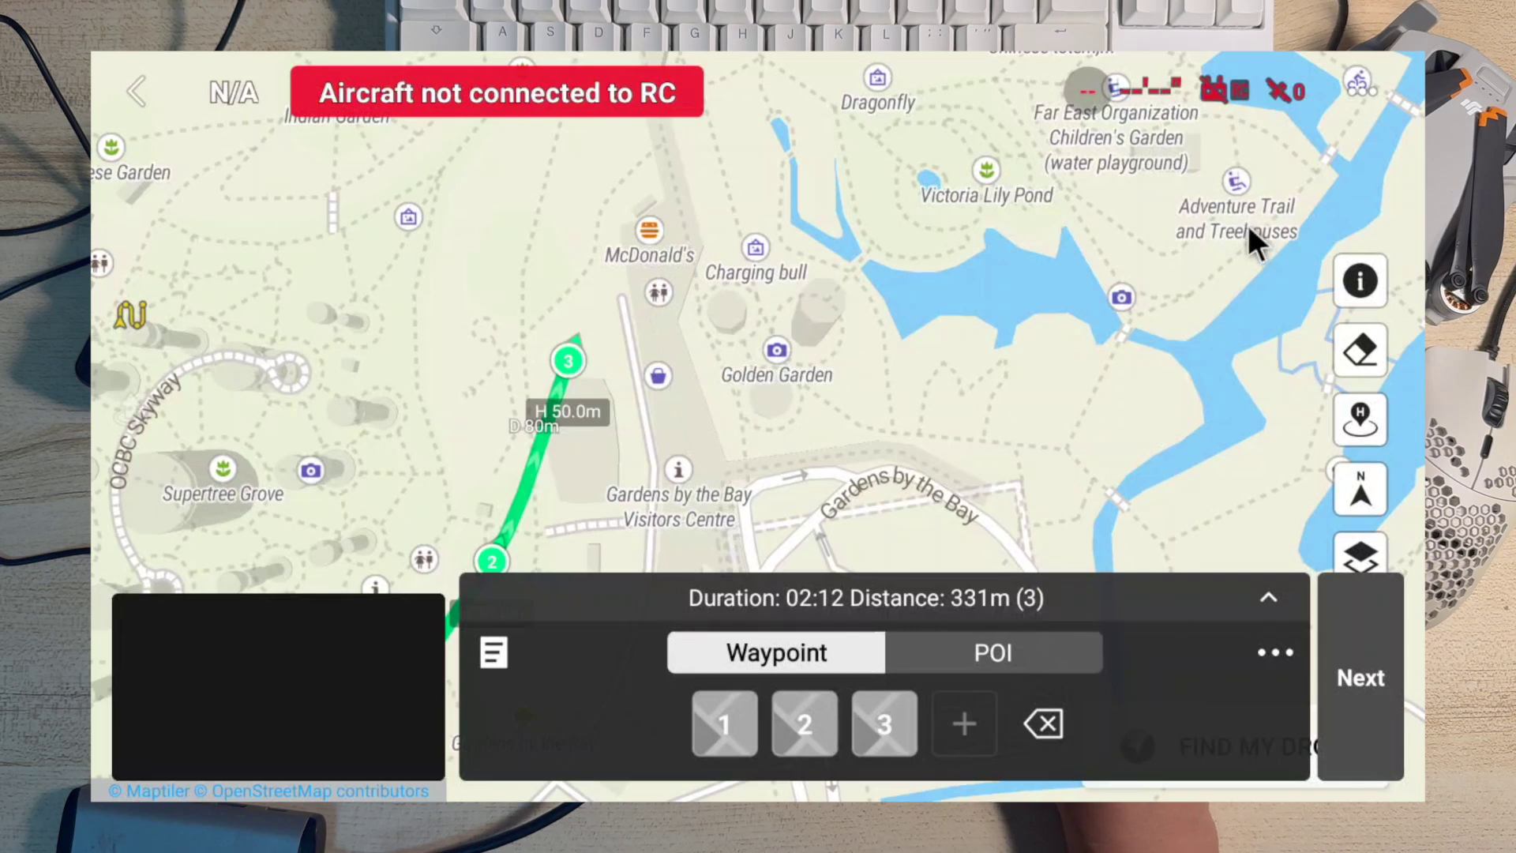
{"action": "left_click_drag", "start_coordinate": [1169, 316], "coordinate": [1078, 299]}
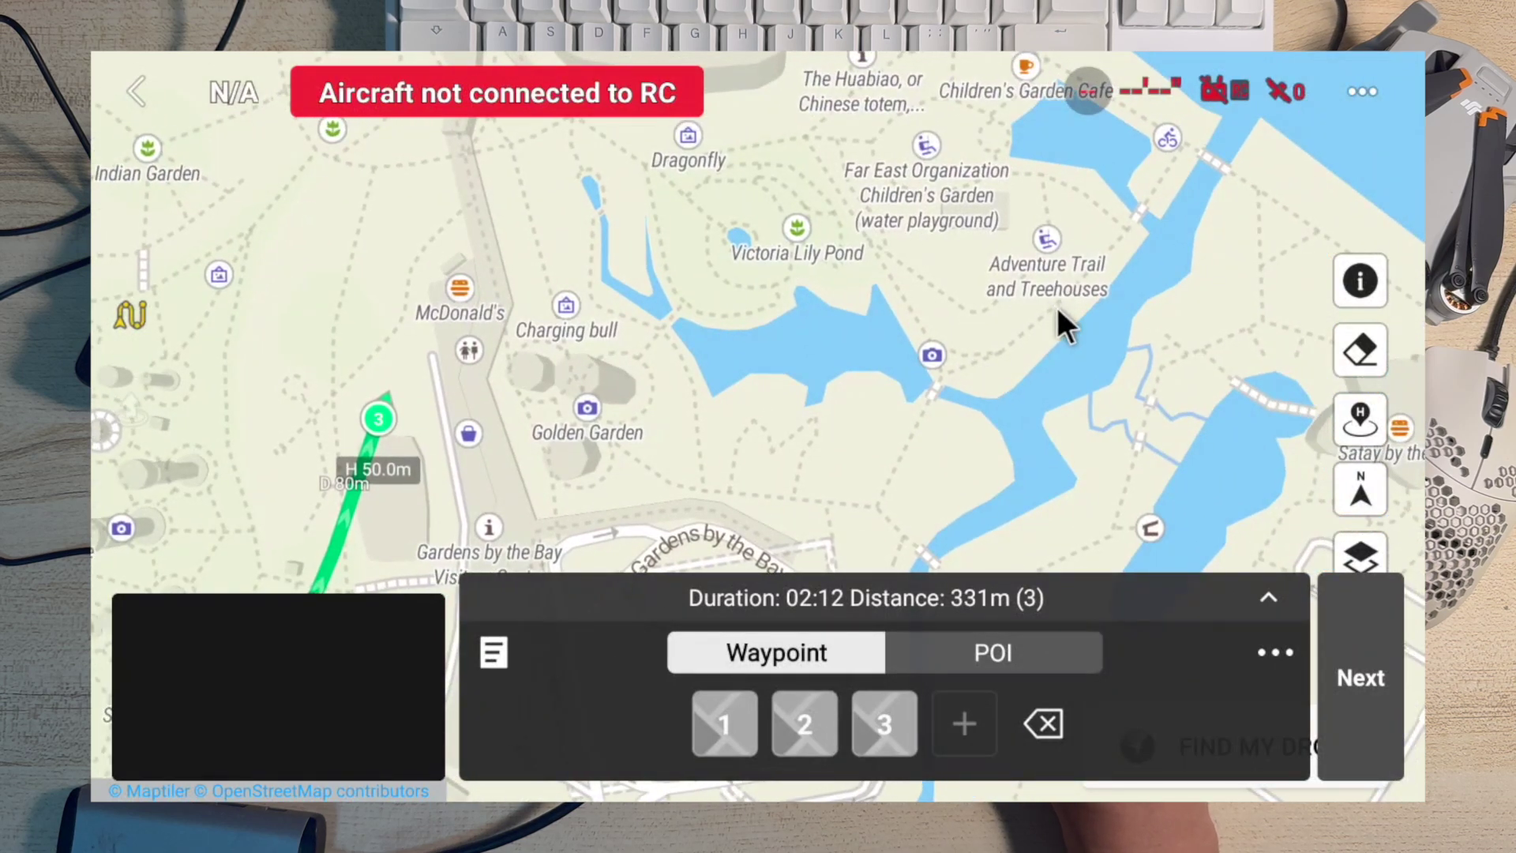
{"action": "left_click", "coordinate": [1054, 300]}
{"action": "left_click_drag", "start_coordinate": [937, 399], "coordinate": [945, 572]}
{"action": "left_click_drag", "start_coordinate": [1030, 191], "coordinate": [992, 406]}
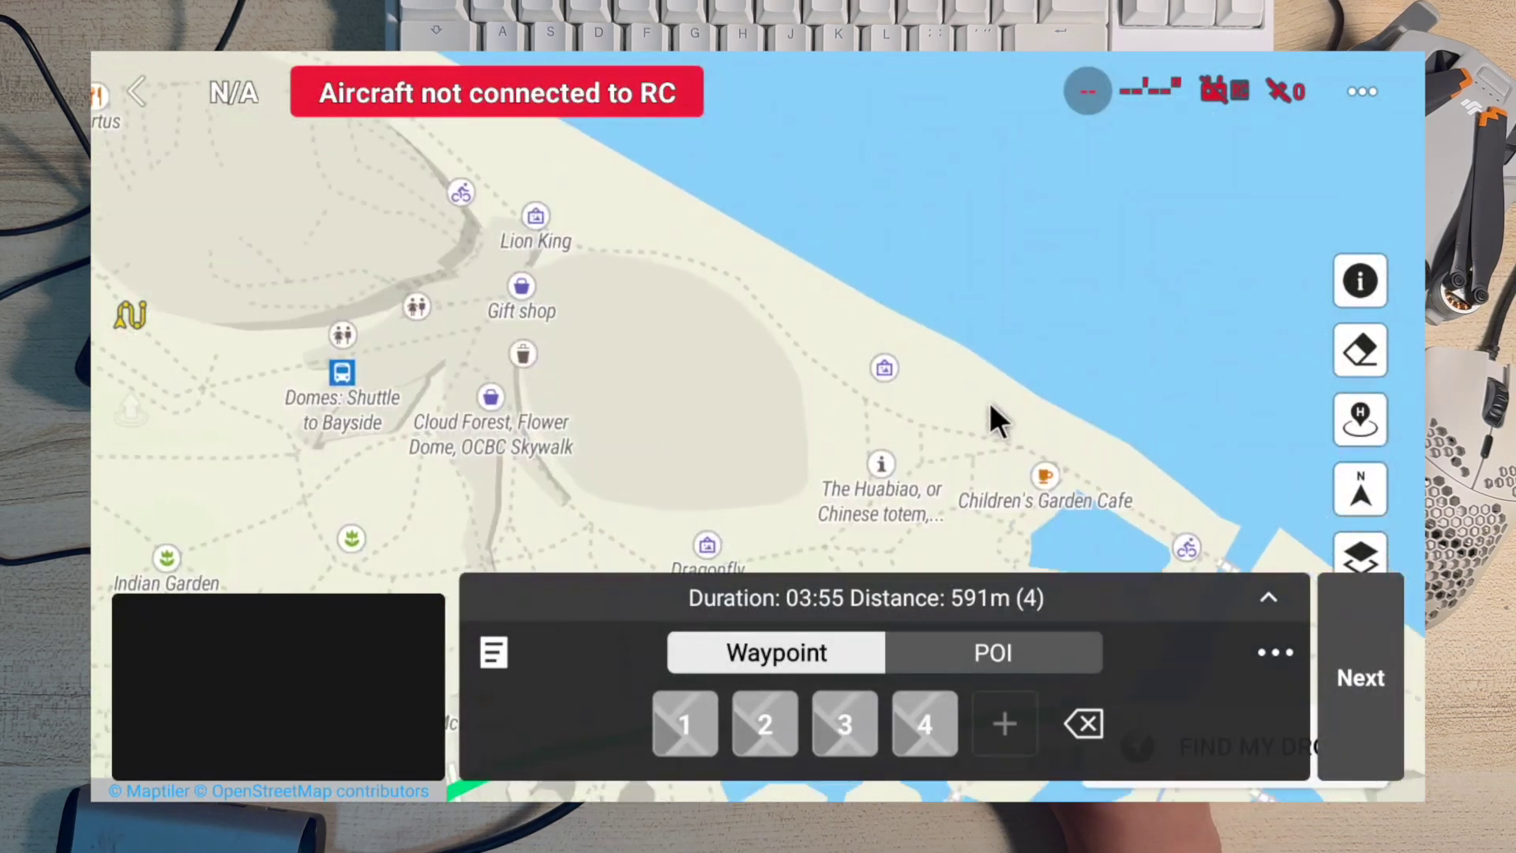
{"action": "left_click", "coordinate": [954, 291]}
Step: Add waypoint 6 over the water north of Lion King and waypoint 7 just offshore, north-east of The Sea Shell
{"action": "left_click_drag", "start_coordinate": [897, 288], "coordinate": [983, 401]}
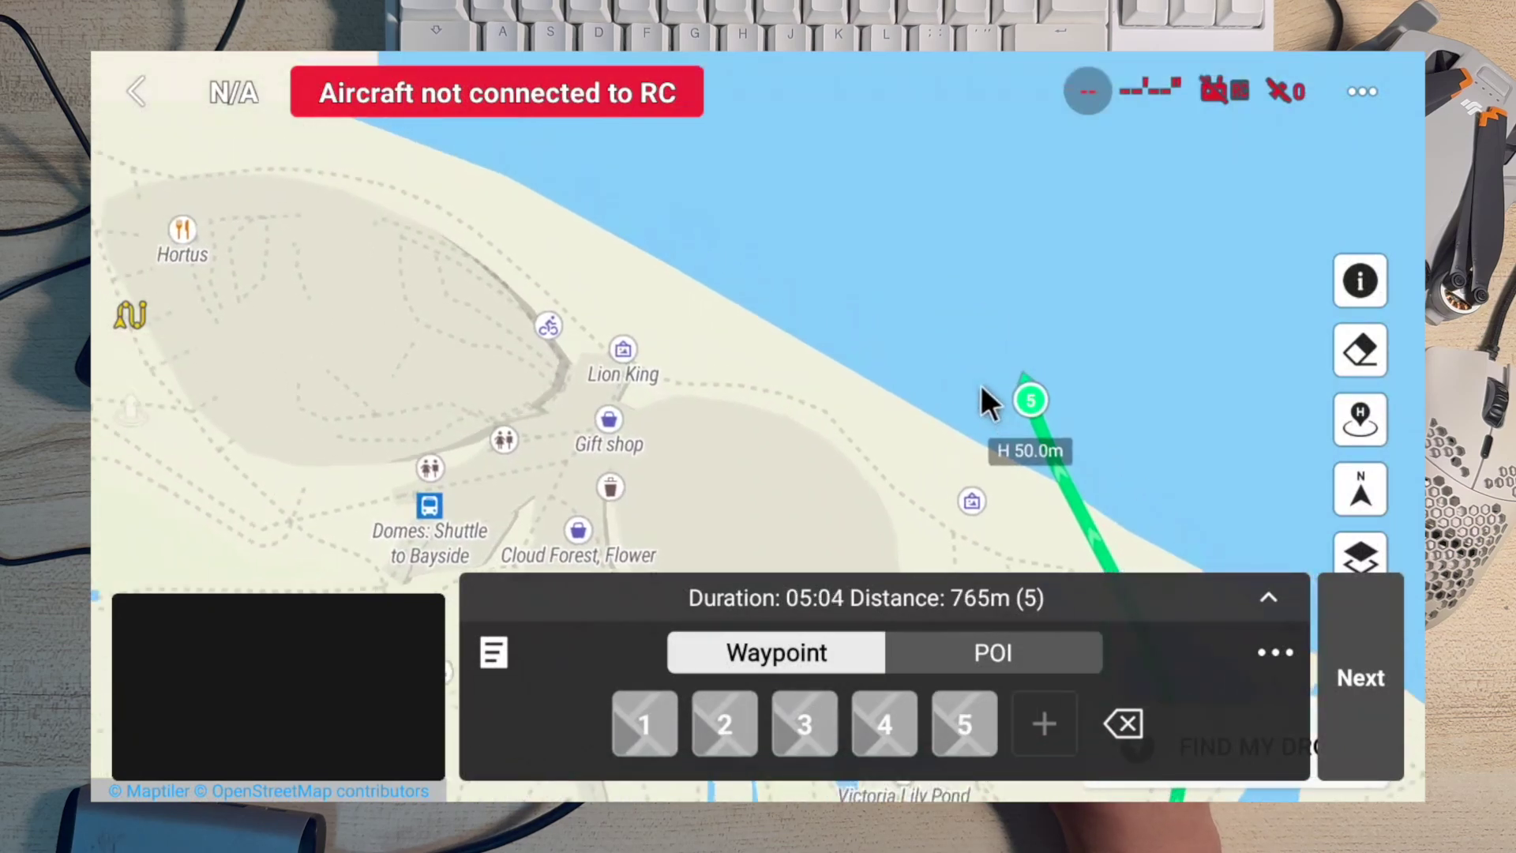
{"action": "left_click_drag", "start_coordinate": [715, 202], "coordinate": [799, 298]}
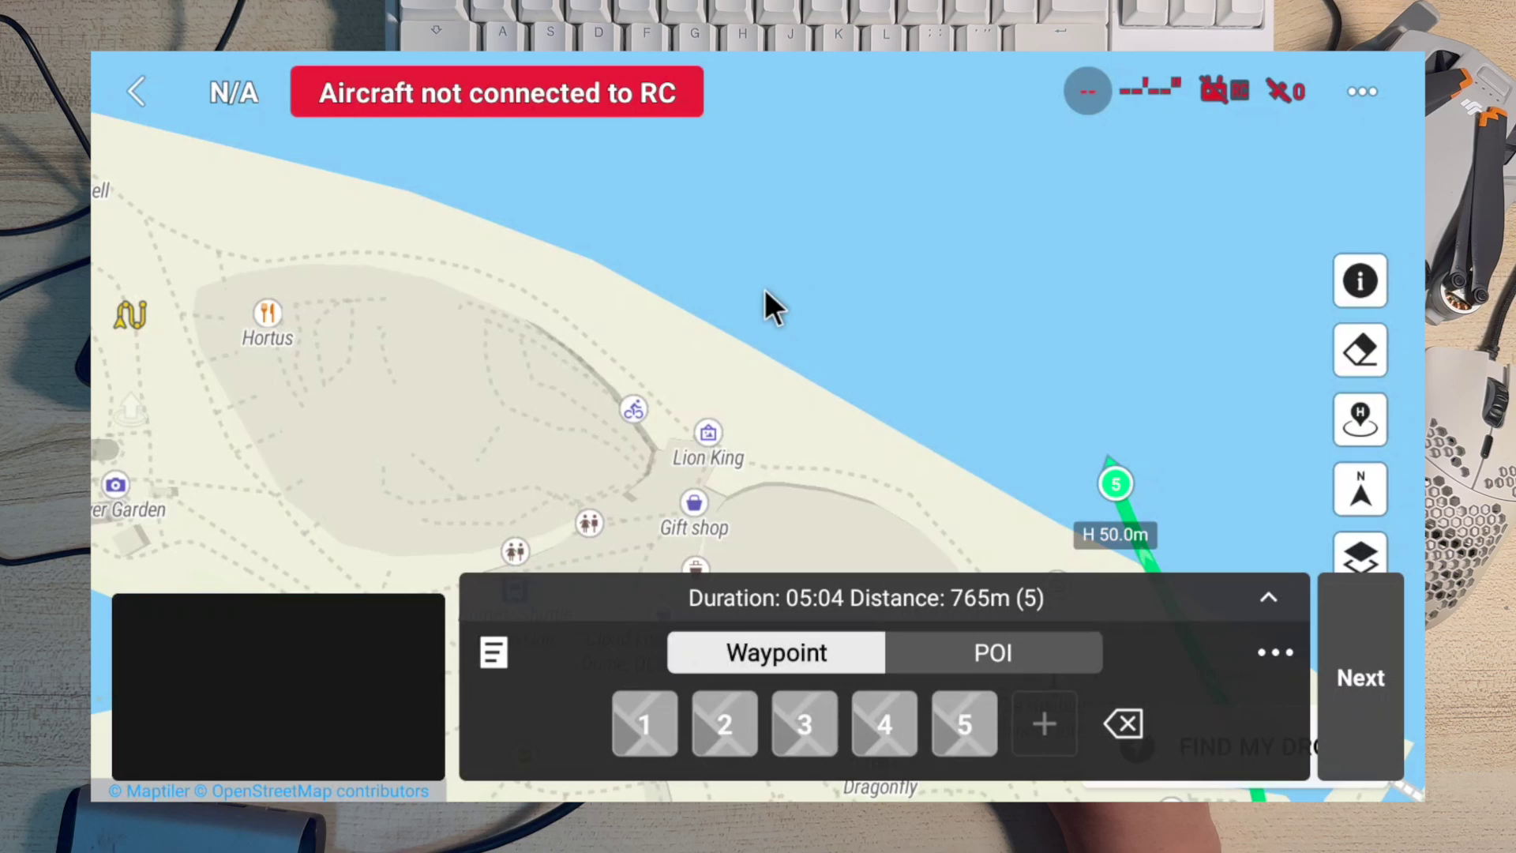
{"action": "left_click", "coordinate": [764, 290]}
{"action": "left_click_drag", "start_coordinate": [664, 236], "coordinate": [983, 468]}
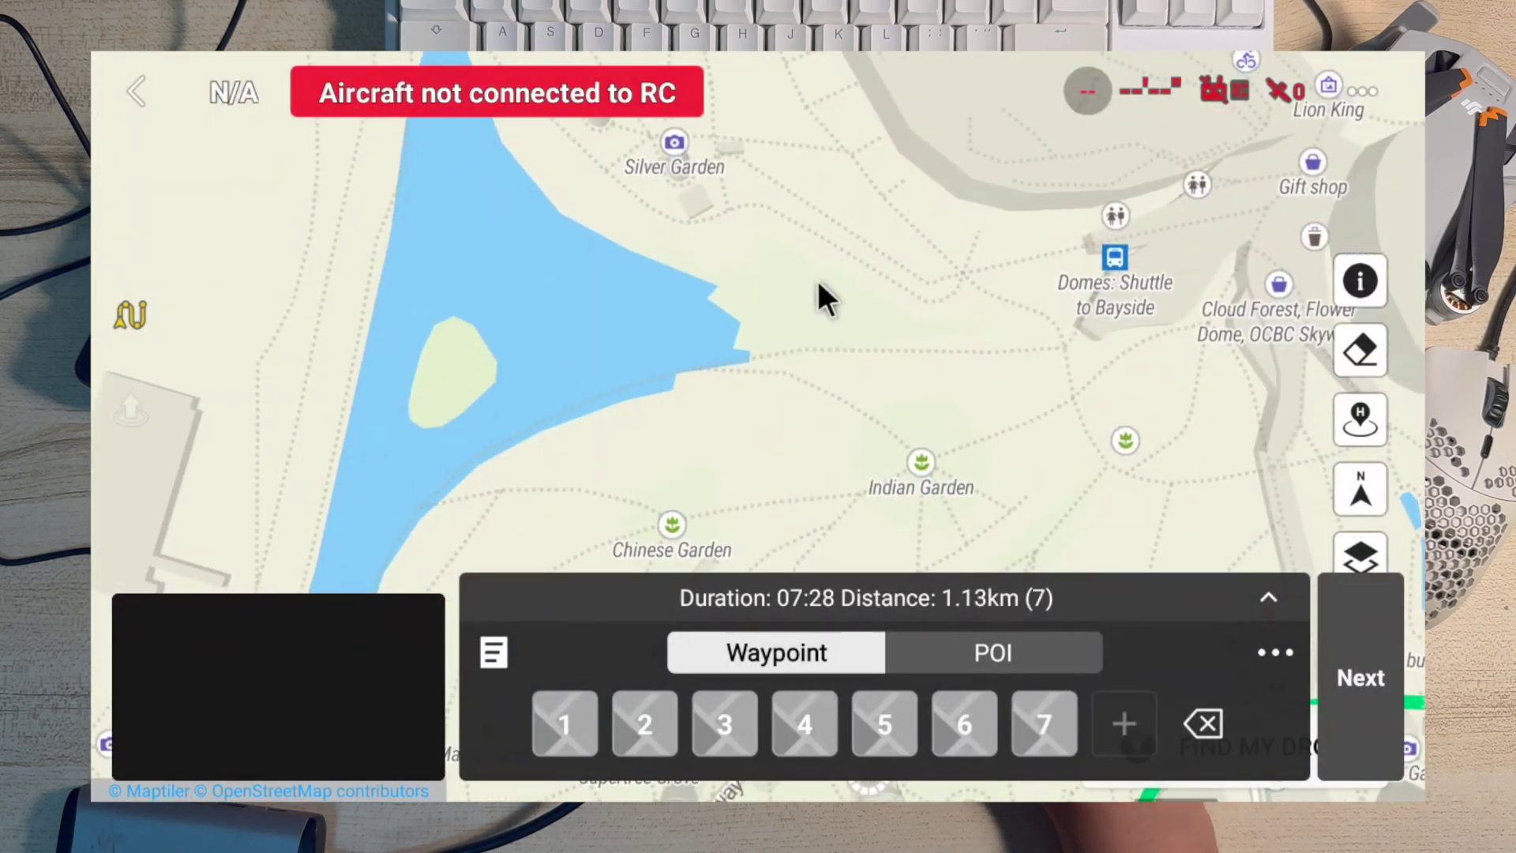
Step: Continue the route south with waypoint 8 west of the Chinese Garden, waypoint 9 at the Colonial Garden and waypoint 10 on the lawn west of waypoint 1
{"action": "left_click_drag", "start_coordinate": [822, 294], "coordinate": [982, 119]}
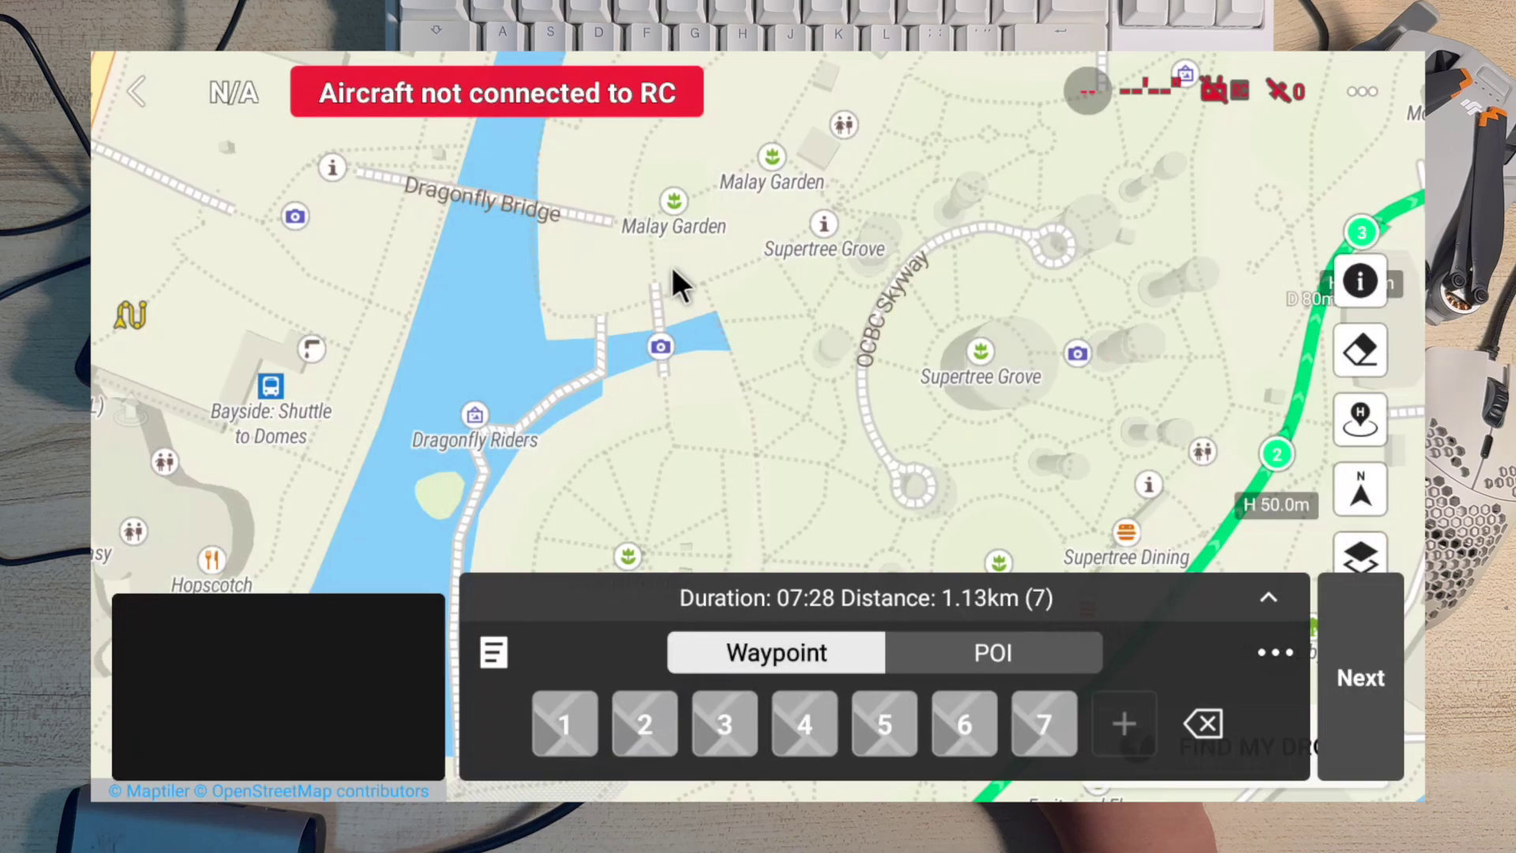
{"action": "left_click_drag", "start_coordinate": [706, 201], "coordinate": [786, 95]}
{"action": "left_click", "coordinate": [703, 266]}
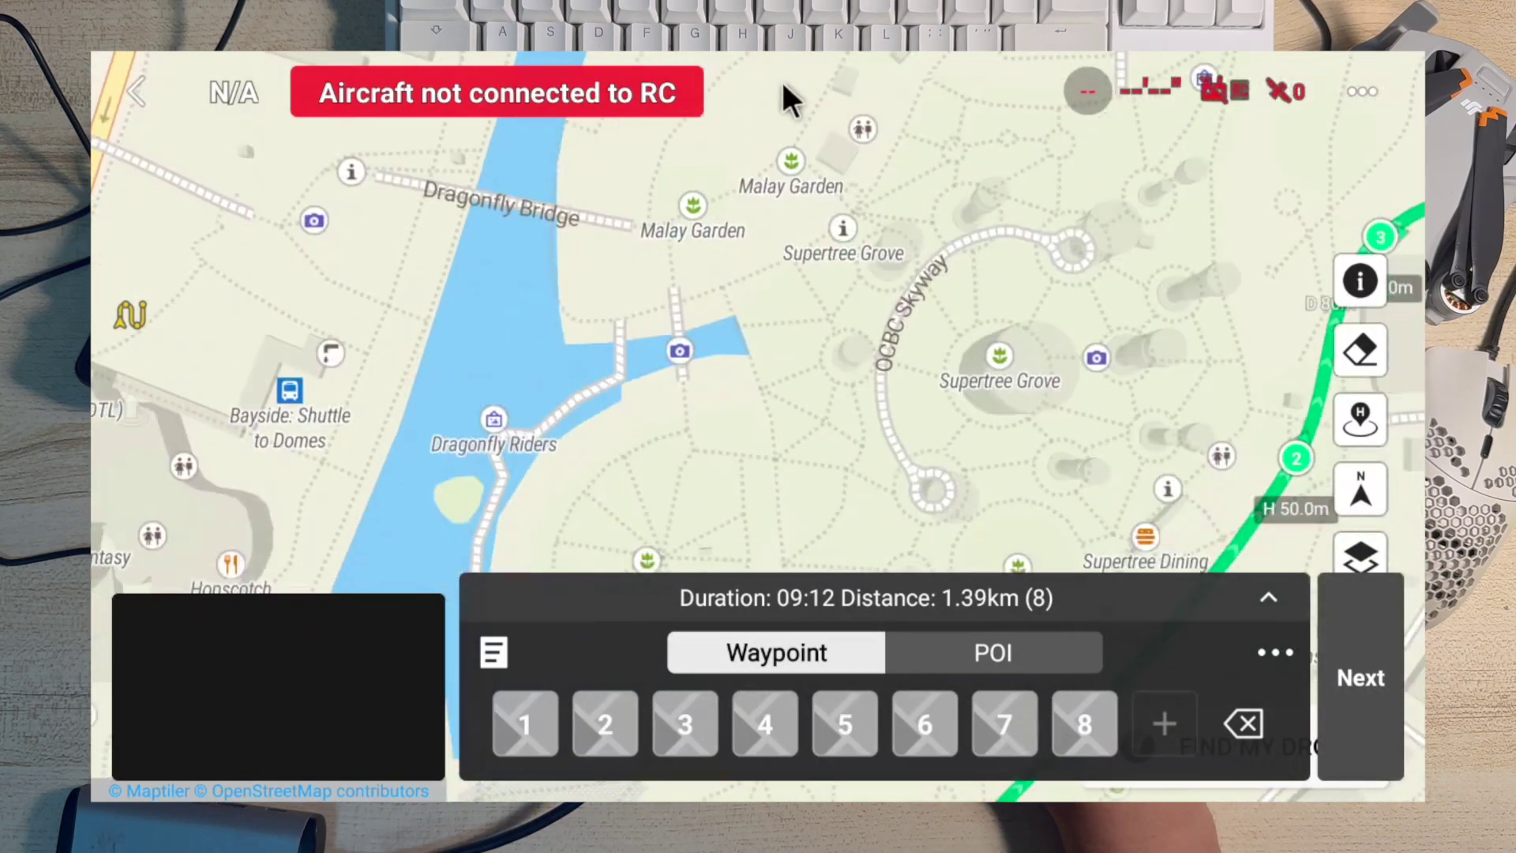
{"action": "left_click_drag", "start_coordinate": [690, 442], "coordinate": [733, 295]}
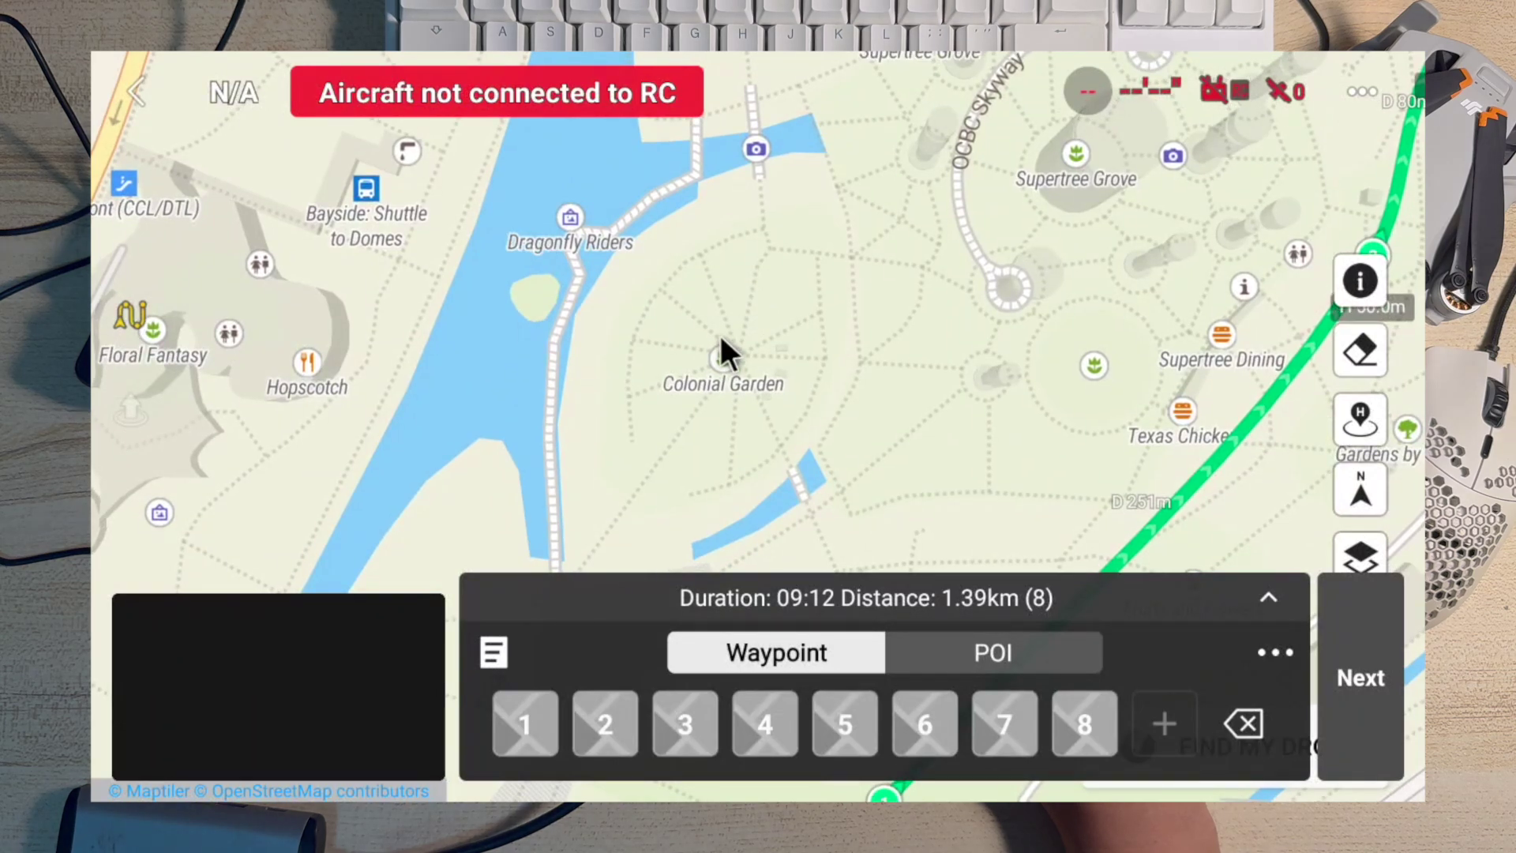
{"action": "left_click", "coordinate": [719, 315]}
{"action": "left_click_drag", "start_coordinate": [738, 456], "coordinate": [775, 122]}
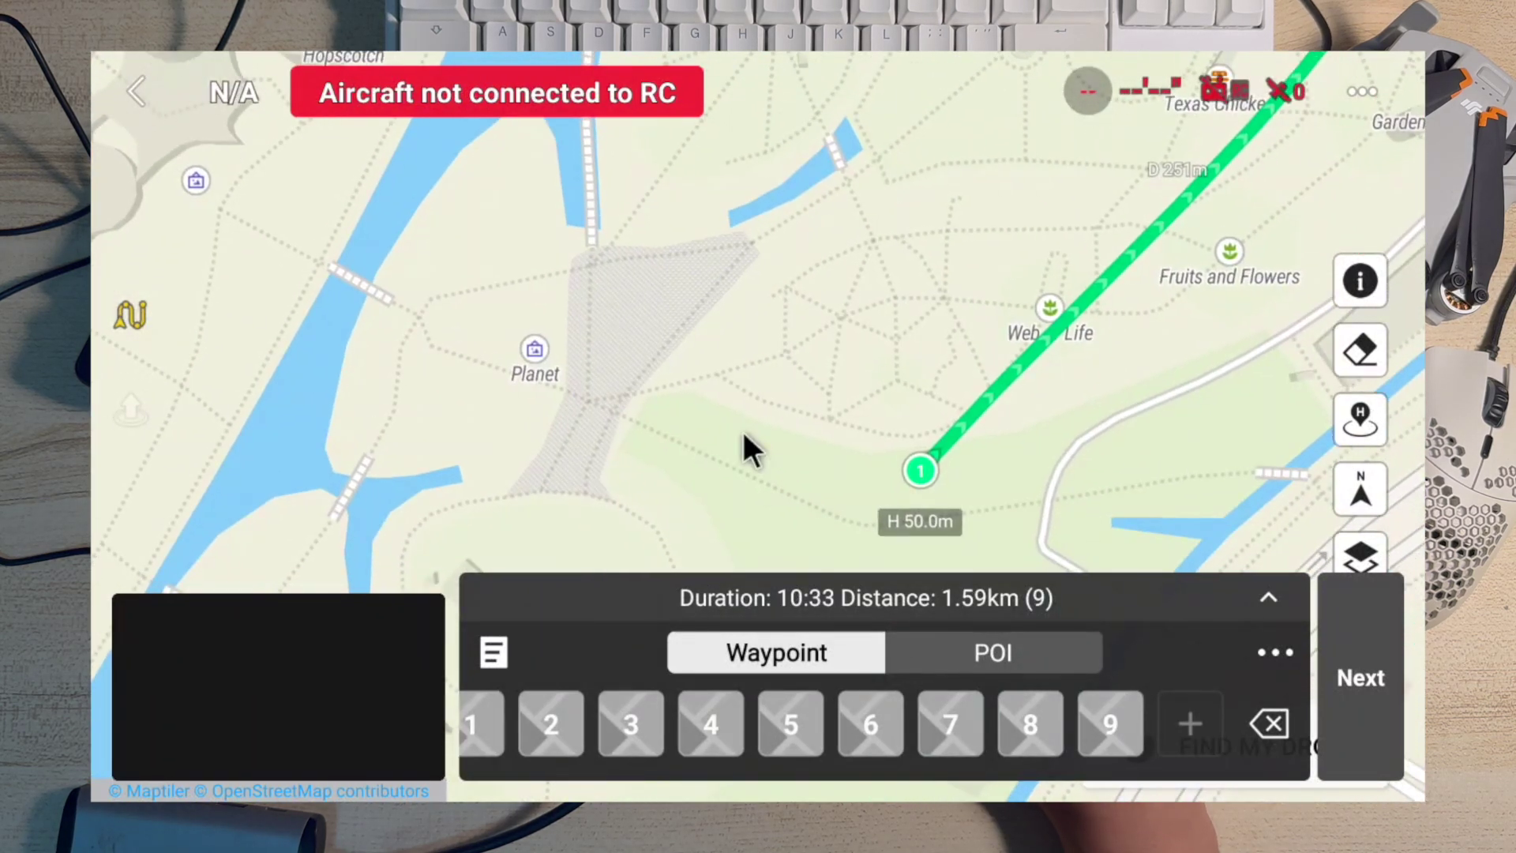
{"action": "left_click", "coordinate": [753, 440]}
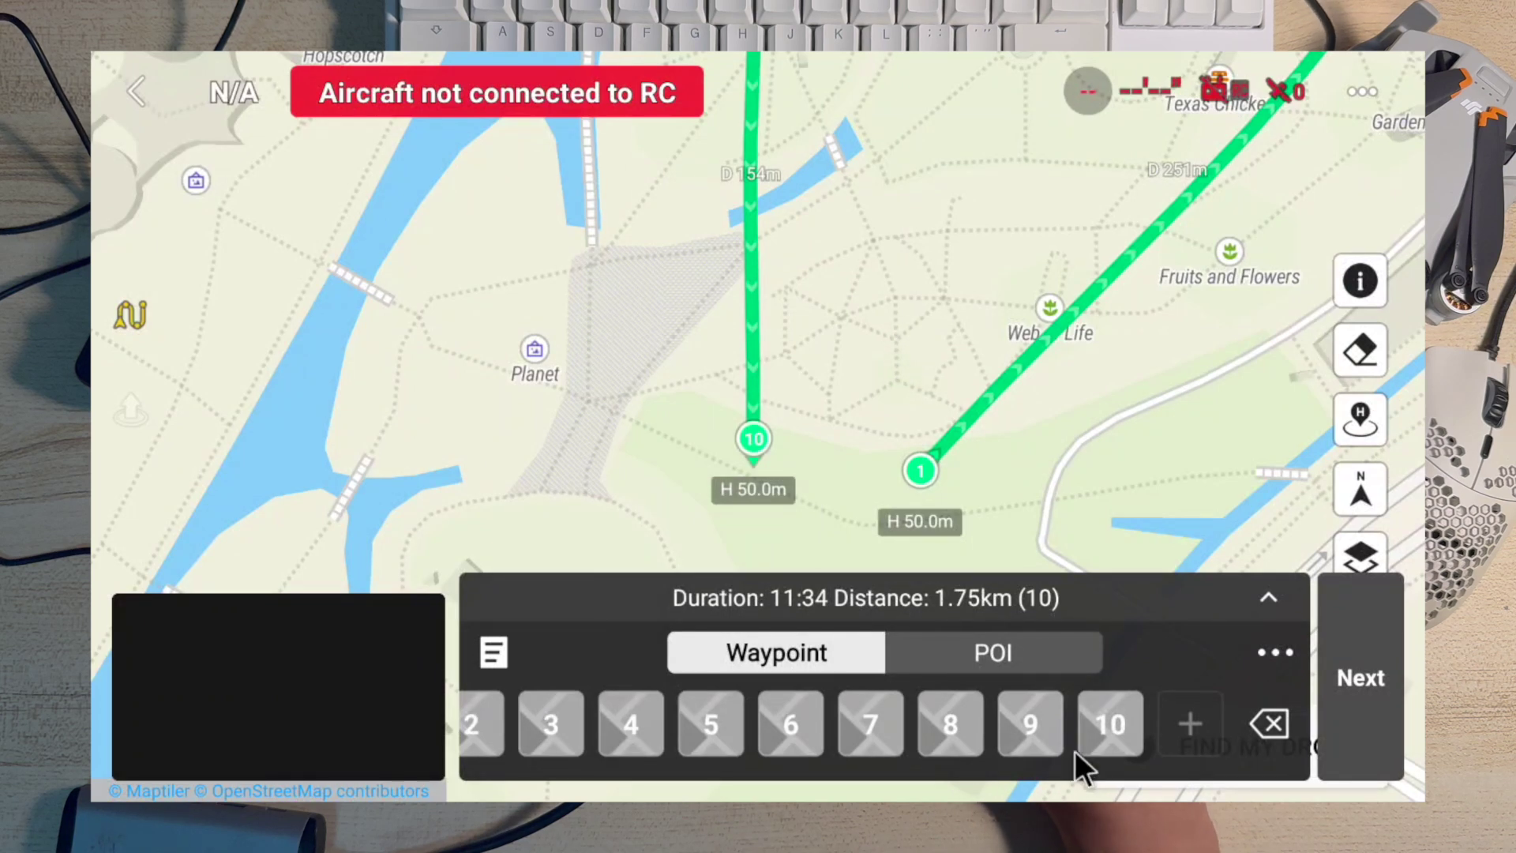
Step: Switch to adding points of interest and place one on the central Supertree Grove structure inside the OCBC Skyway curve
{"action": "left_click_drag", "start_coordinate": [970, 335], "coordinate": [897, 418]}
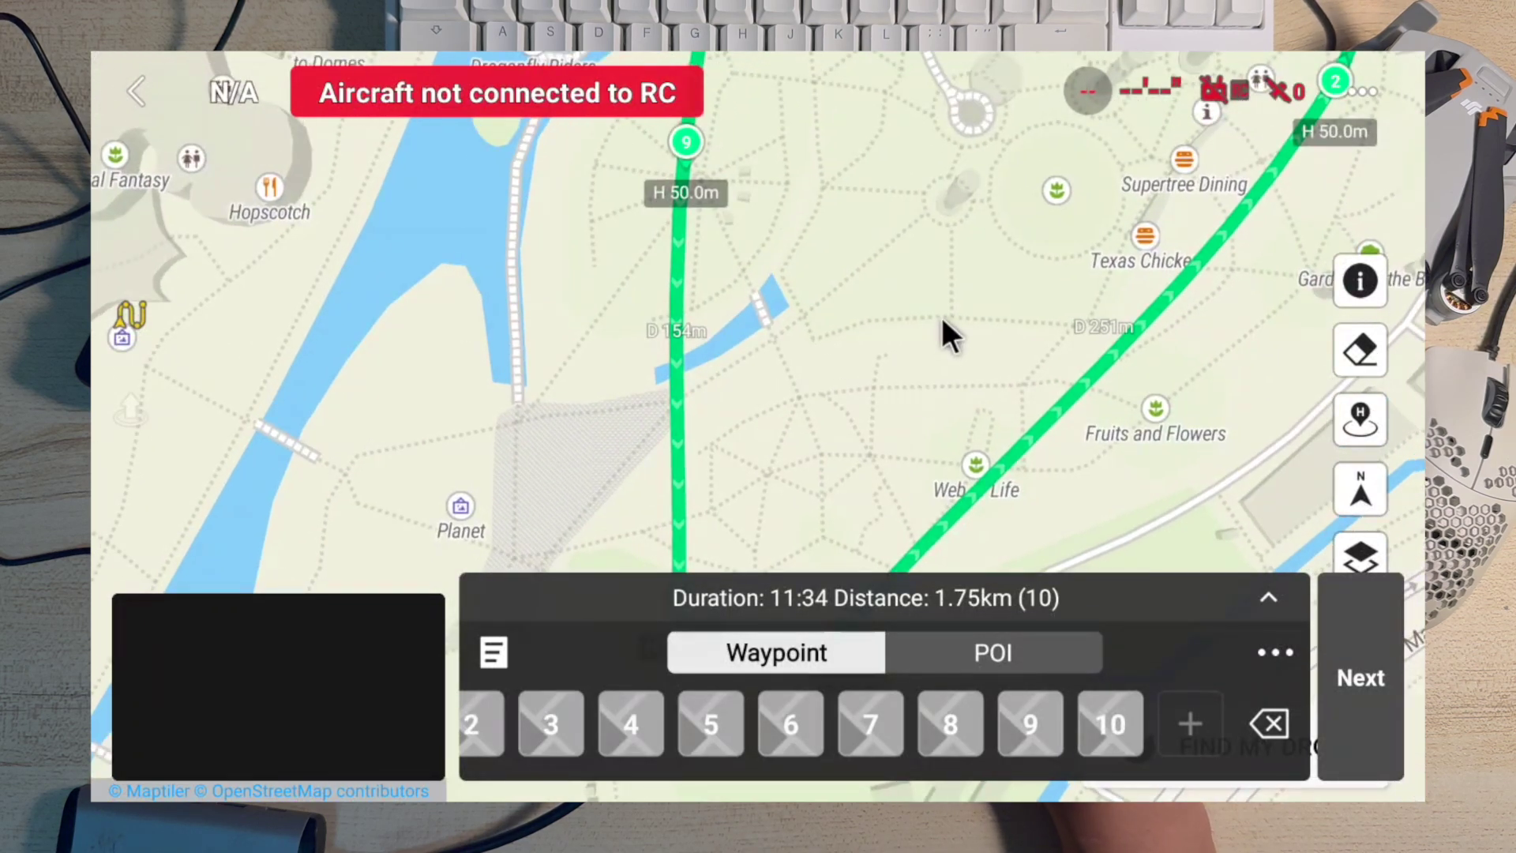
{"action": "scroll", "coordinate": [948, 321], "scroll_direction": "down", "scroll_amount": 4}
{"action": "scroll", "coordinate": [962, 297], "scroll_direction": "up", "scroll_amount": 2}
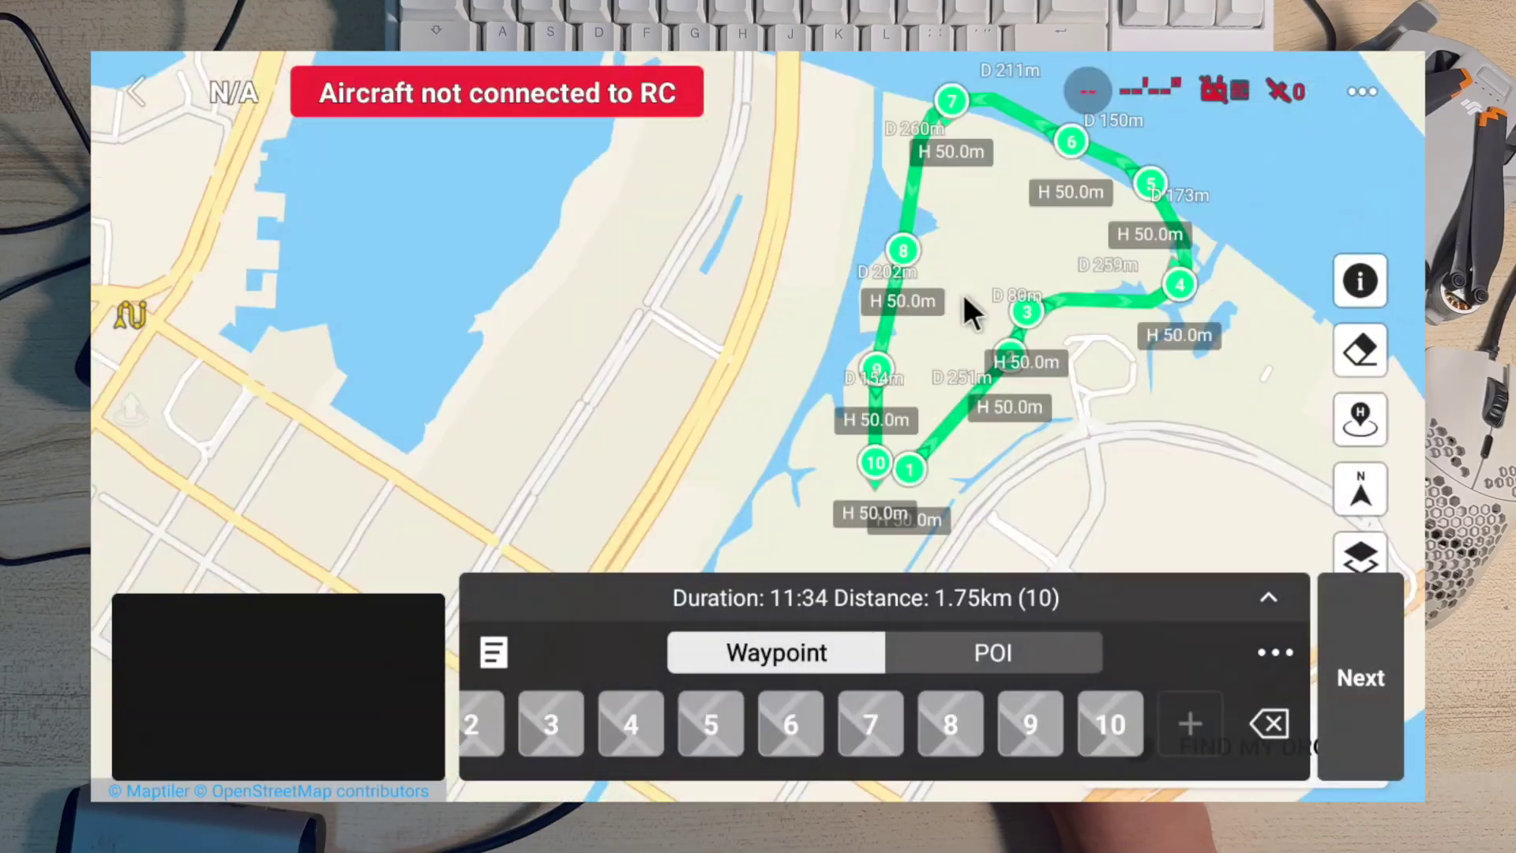
{"action": "scroll", "coordinate": [964, 297], "scroll_direction": "up", "scroll_amount": 2}
{"action": "scroll", "coordinate": [932, 353], "scroll_direction": "down", "scroll_amount": 2}
{"action": "scroll", "coordinate": [939, 350], "scroll_direction": "up", "scroll_amount": 1}
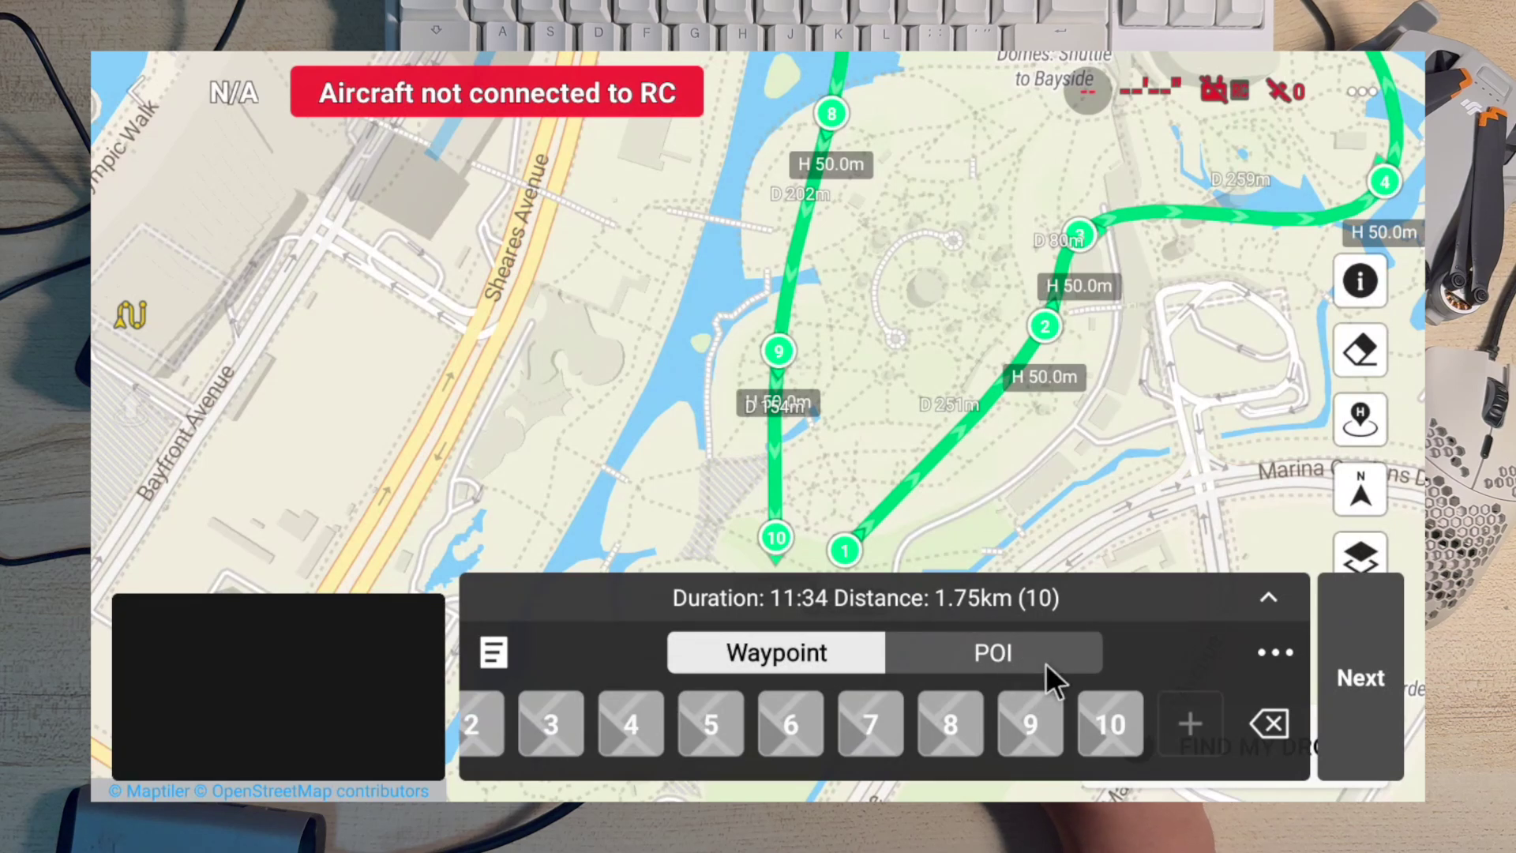
{"action": "left_click", "coordinate": [1003, 654]}
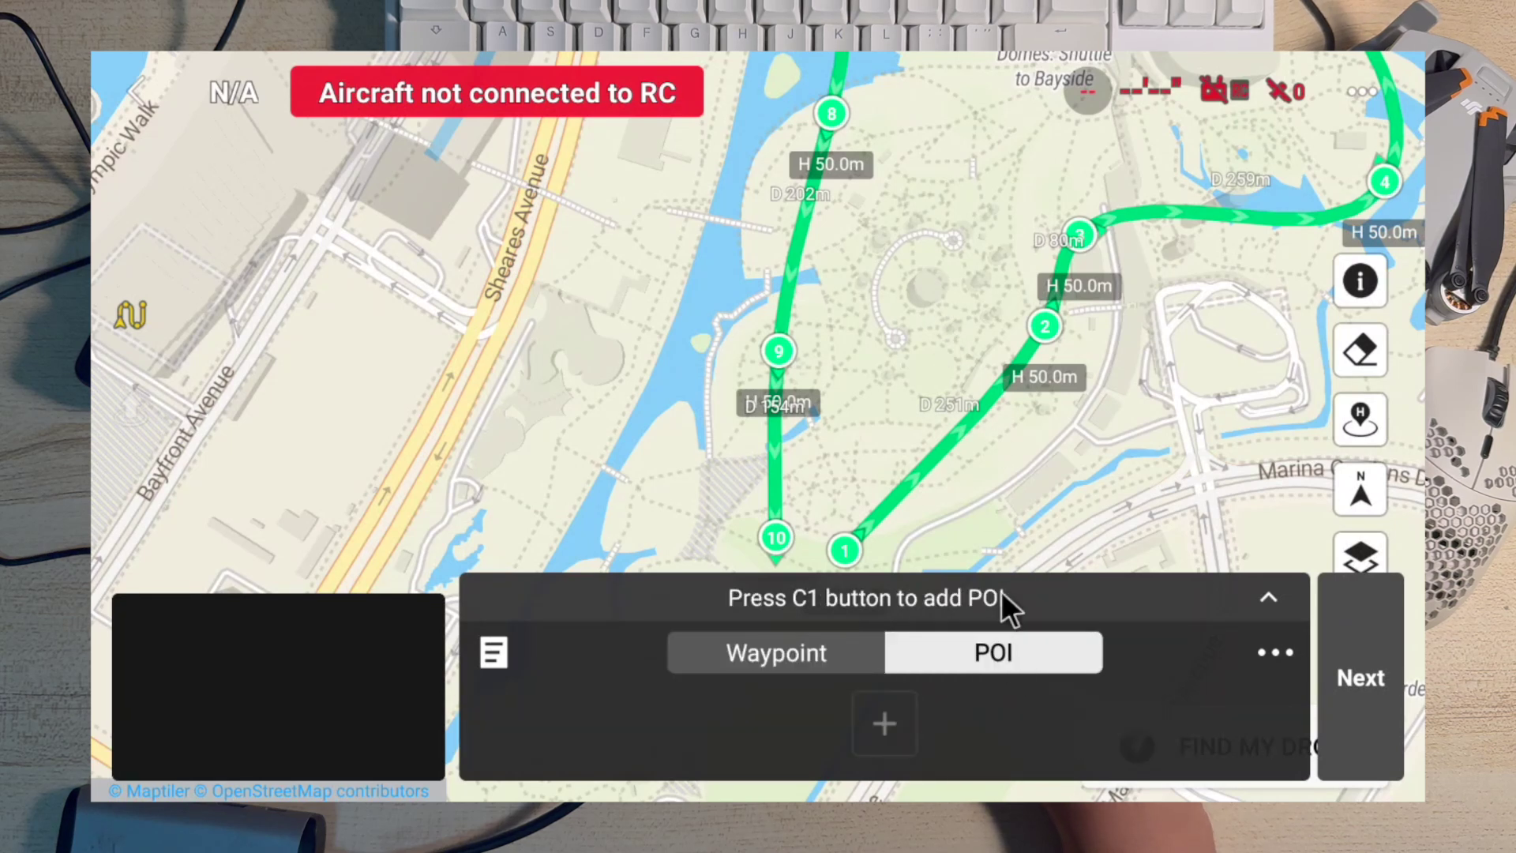
{"action": "left_click", "coordinate": [927, 284]}
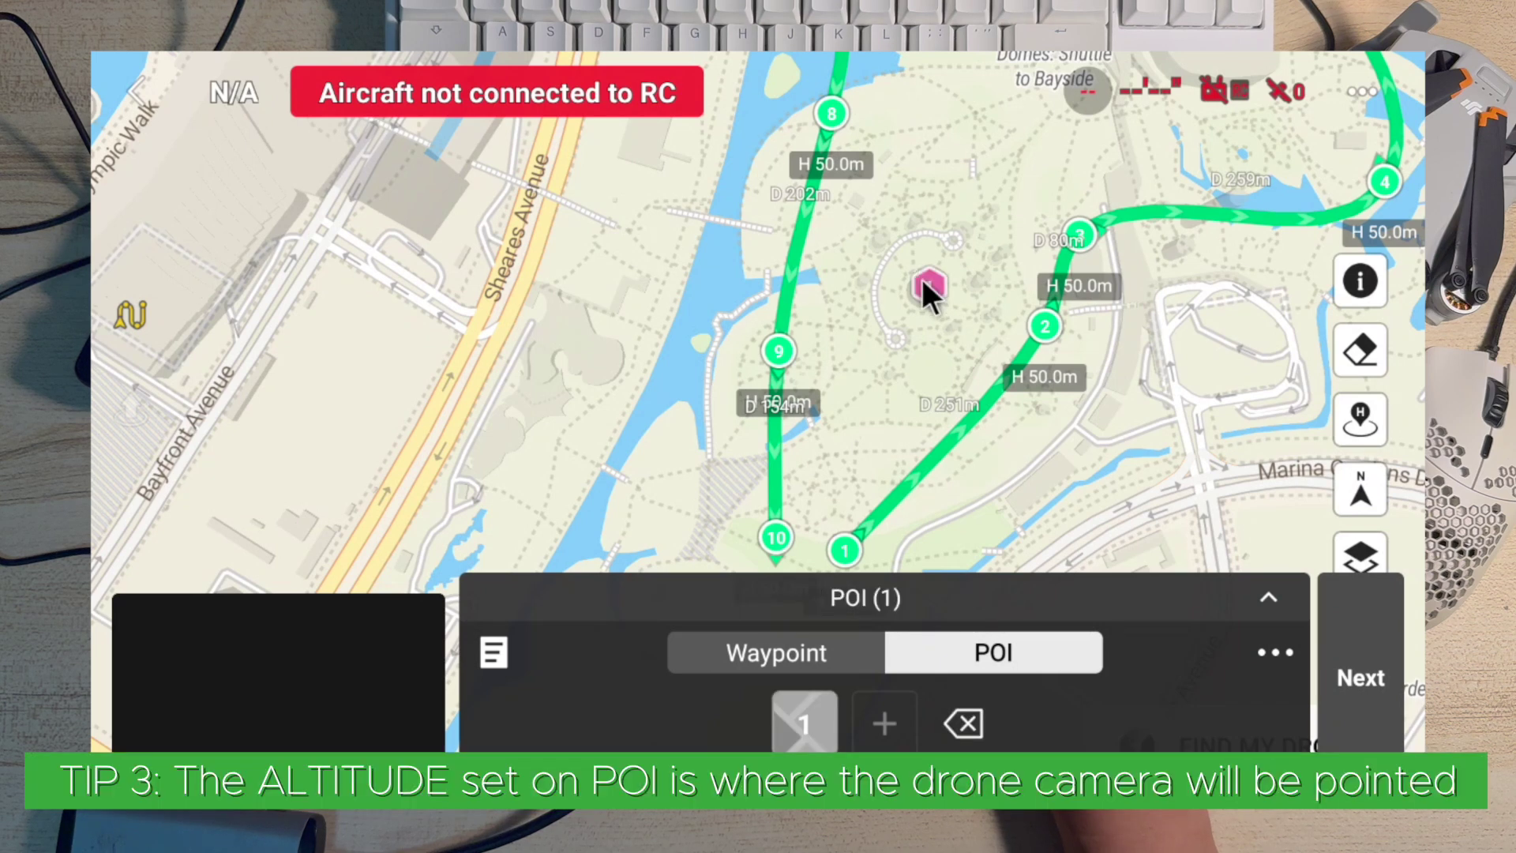
{"action": "scroll", "coordinate": [926, 317], "scroll_direction": "down", "scroll_amount": 2}
{"action": "scroll", "coordinate": [931, 312], "scroll_direction": "up", "scroll_amount": 4}
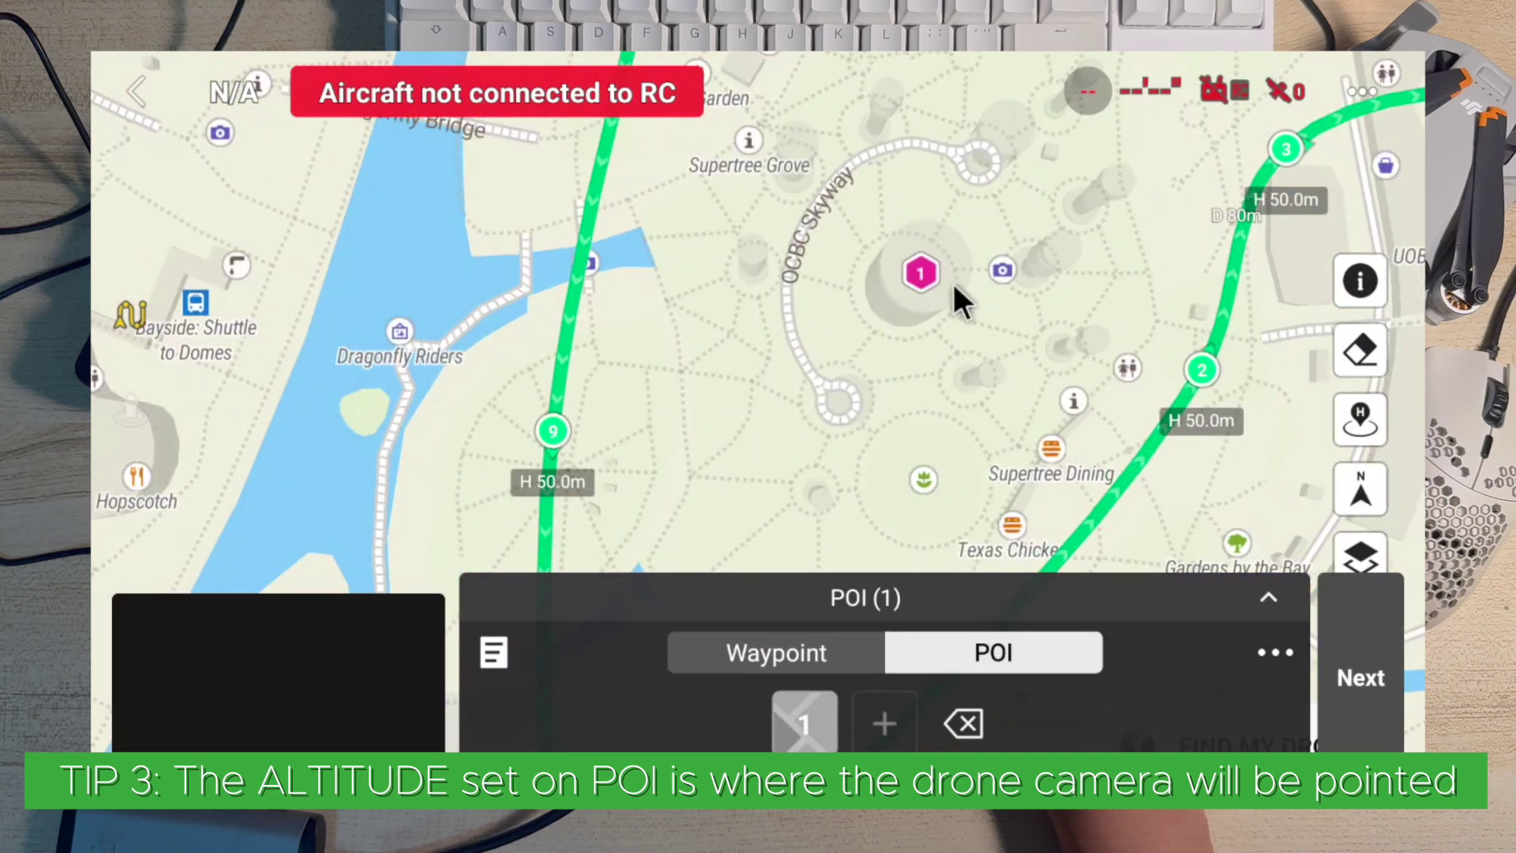
{"action": "left_click_drag", "start_coordinate": [1033, 349], "coordinate": [760, 487]}
{"action": "left_click_drag", "start_coordinate": [1203, 197], "coordinate": [1039, 400]}
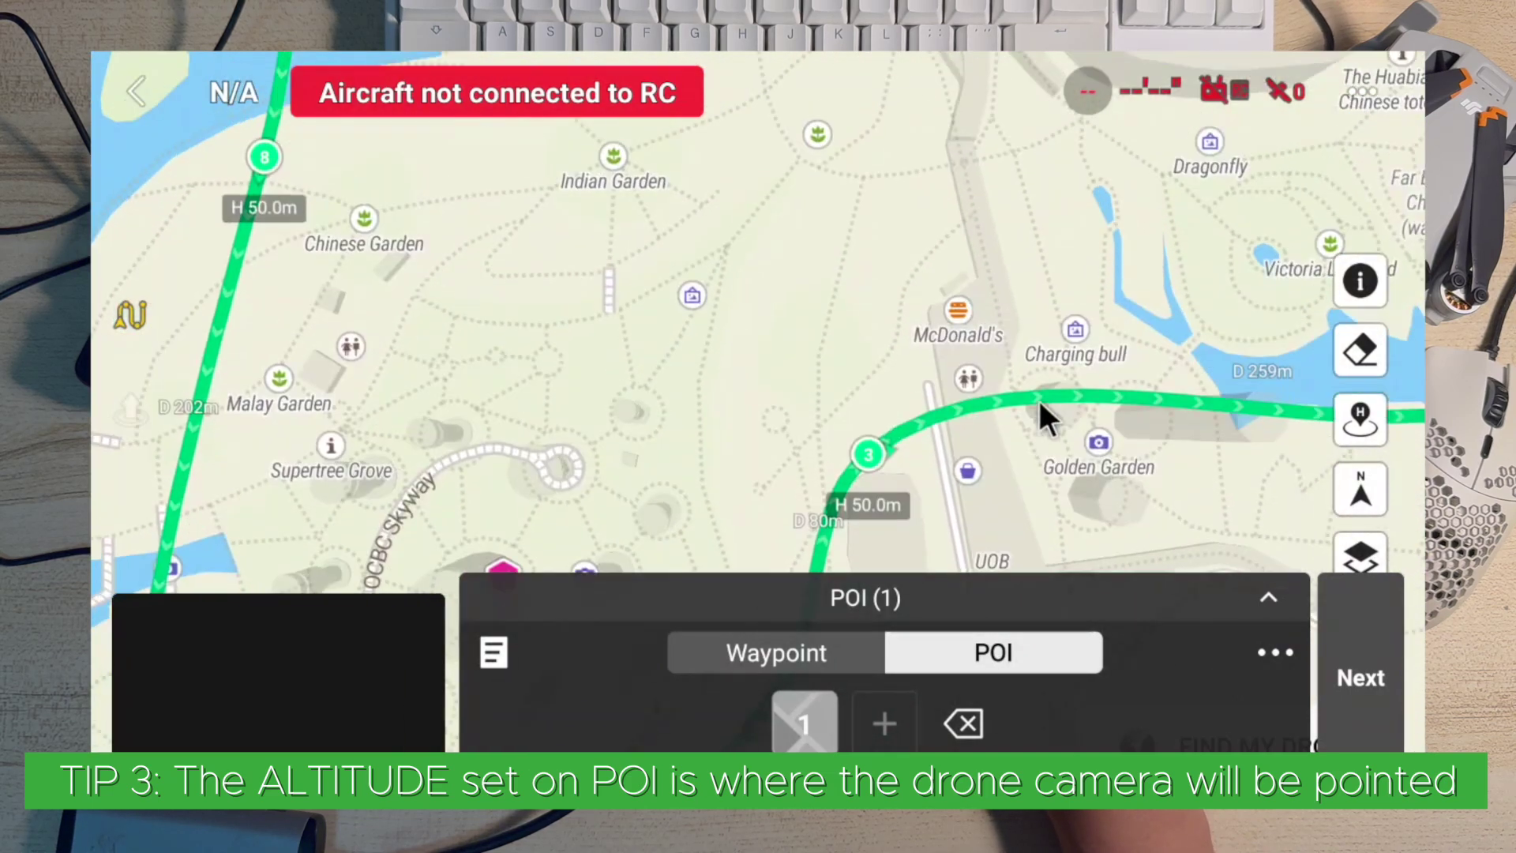
{"action": "left_click_drag", "start_coordinate": [1003, 223], "coordinate": [1092, 158]}
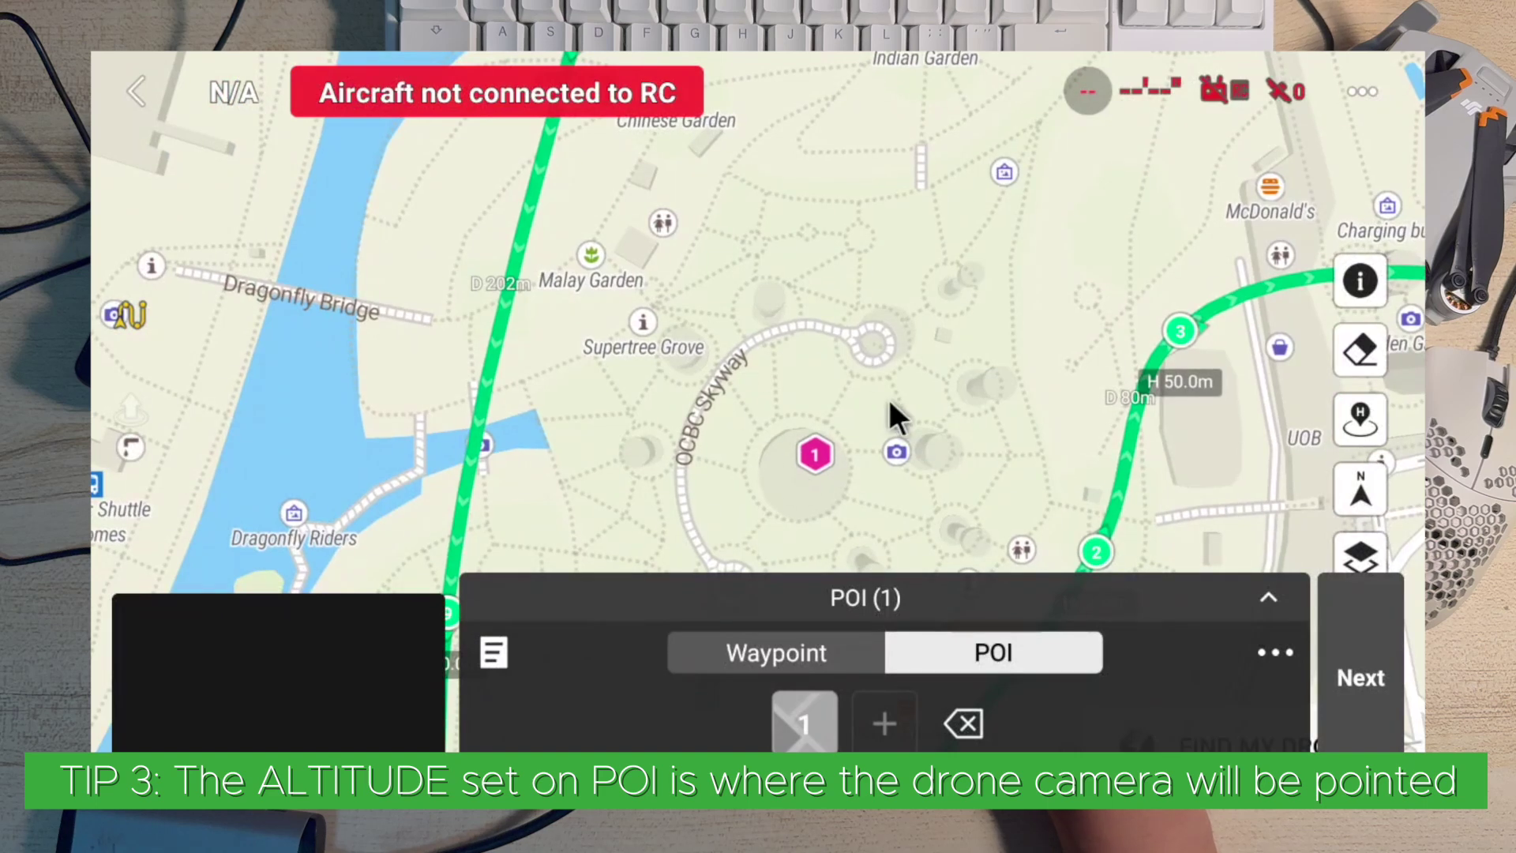
Step: Place POI 2 on the dome south-east of the Gift shop and POI 3 on the dome east of Hortus
{"action": "left_click_drag", "start_coordinate": [813, 434], "coordinate": [886, 291]}
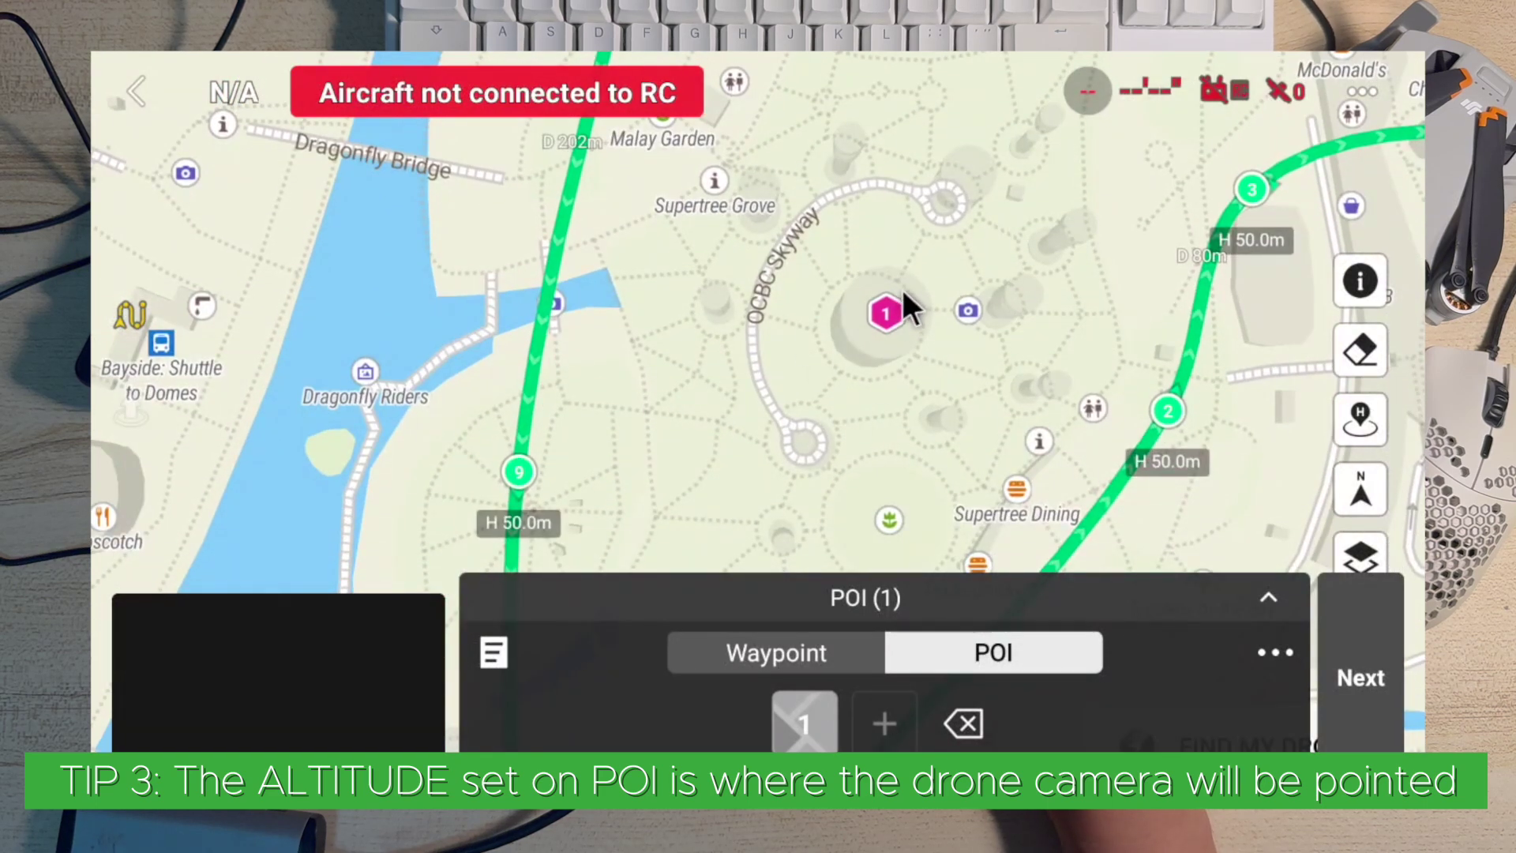
{"action": "left_click_drag", "start_coordinate": [1063, 261], "coordinate": [980, 322]}
{"action": "scroll", "coordinate": [1168, 237], "scroll_direction": "down", "scroll_amount": 5}
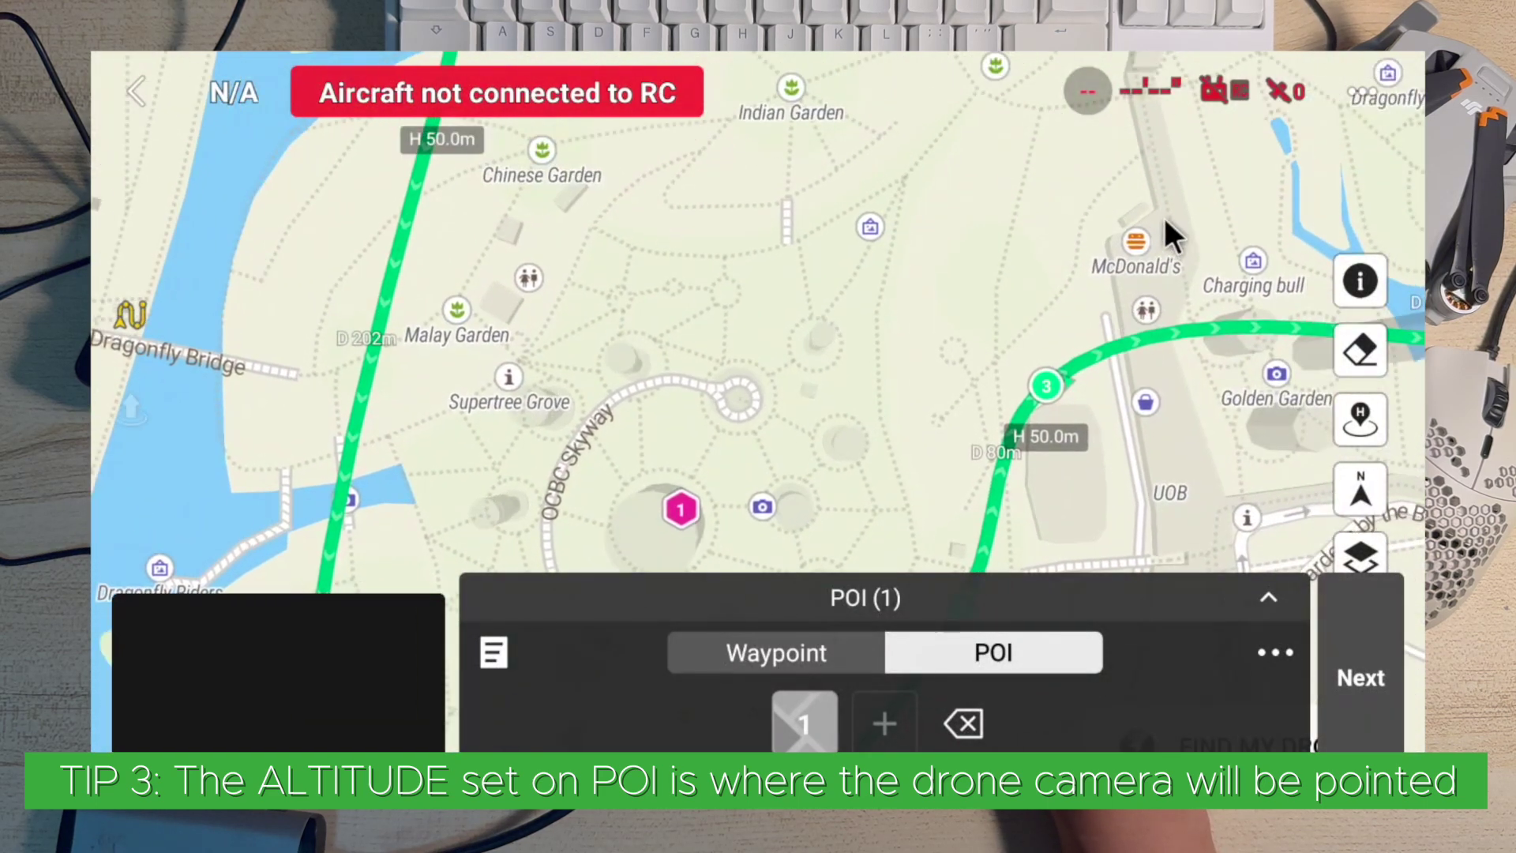
{"action": "scroll", "coordinate": [900, 365], "scroll_direction": "up", "scroll_amount": 3}
{"action": "left_click_drag", "start_coordinate": [1026, 189], "coordinate": [1091, 293]}
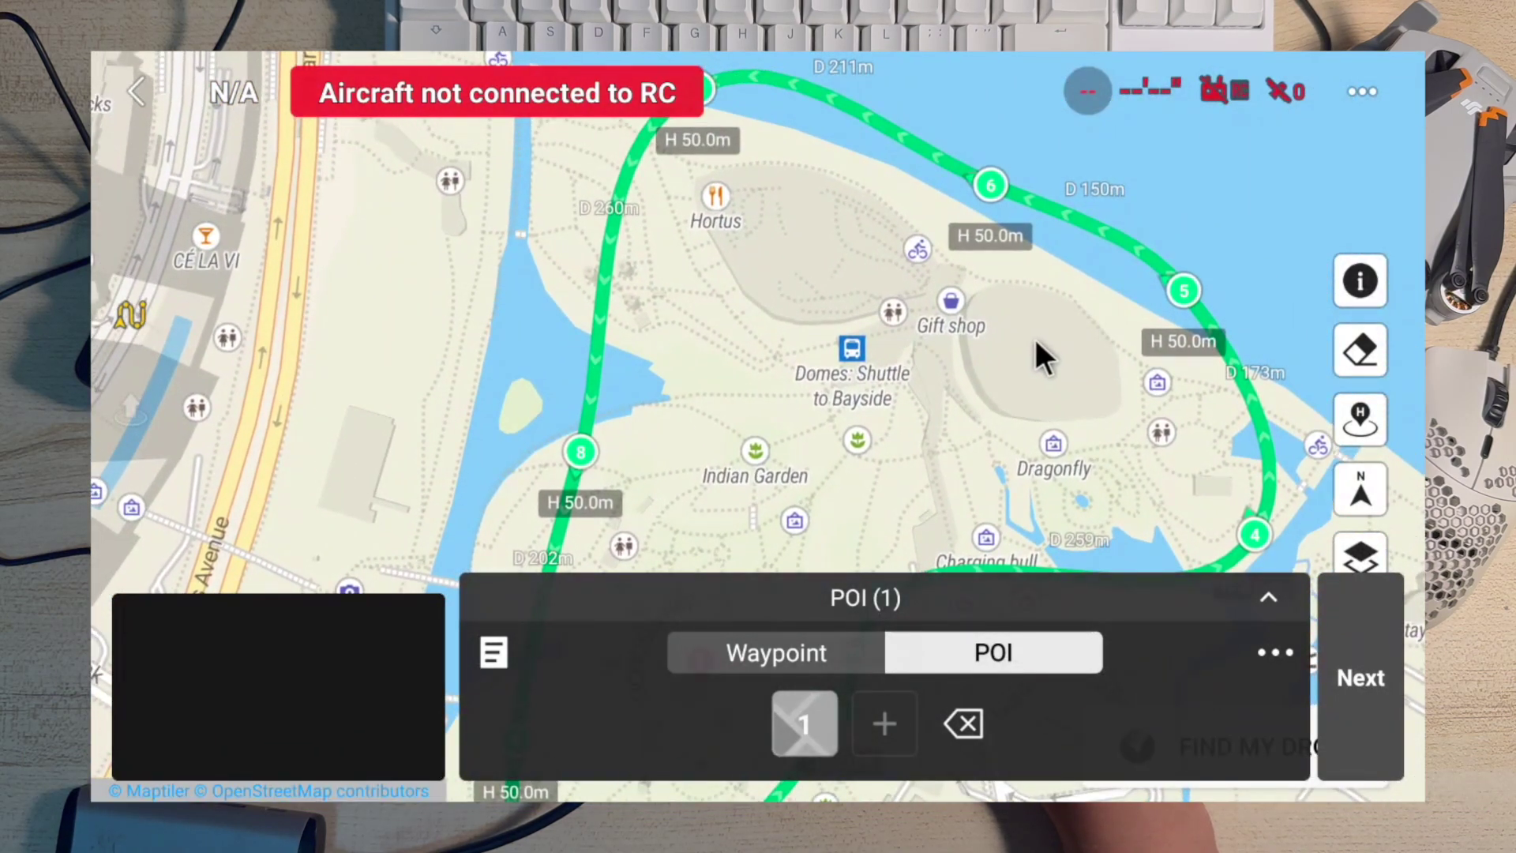
{"action": "left_click", "coordinate": [1039, 341]}
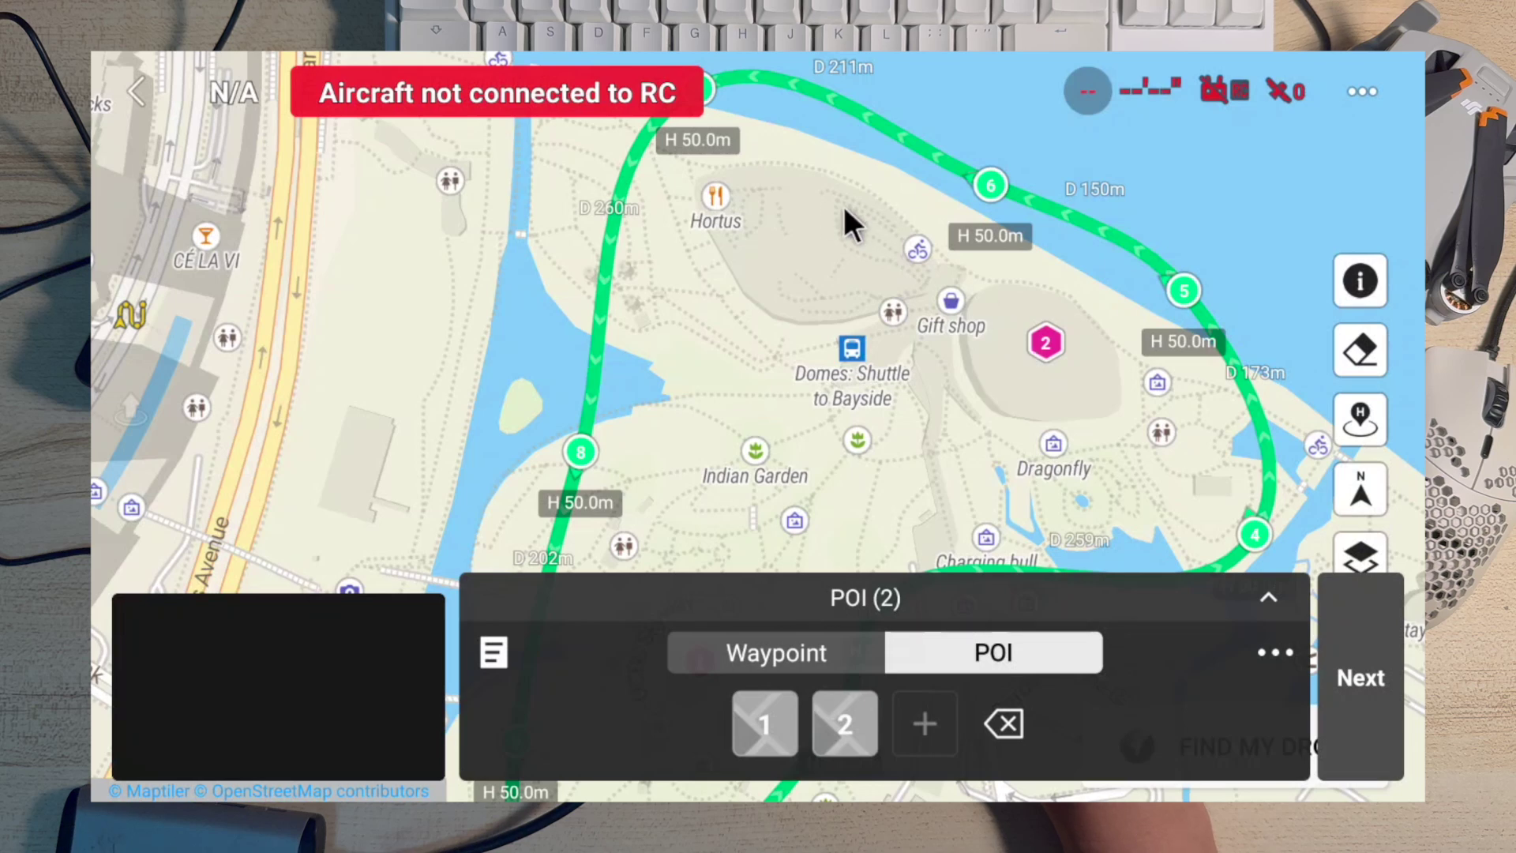
{"action": "left_click", "coordinate": [801, 219]}
Step: Link POI 1 at Supertree Grove to waypoints 1, 2, 3 and 4
{"action": "scroll", "coordinate": [914, 302], "scroll_direction": "down", "scroll_amount": 8}
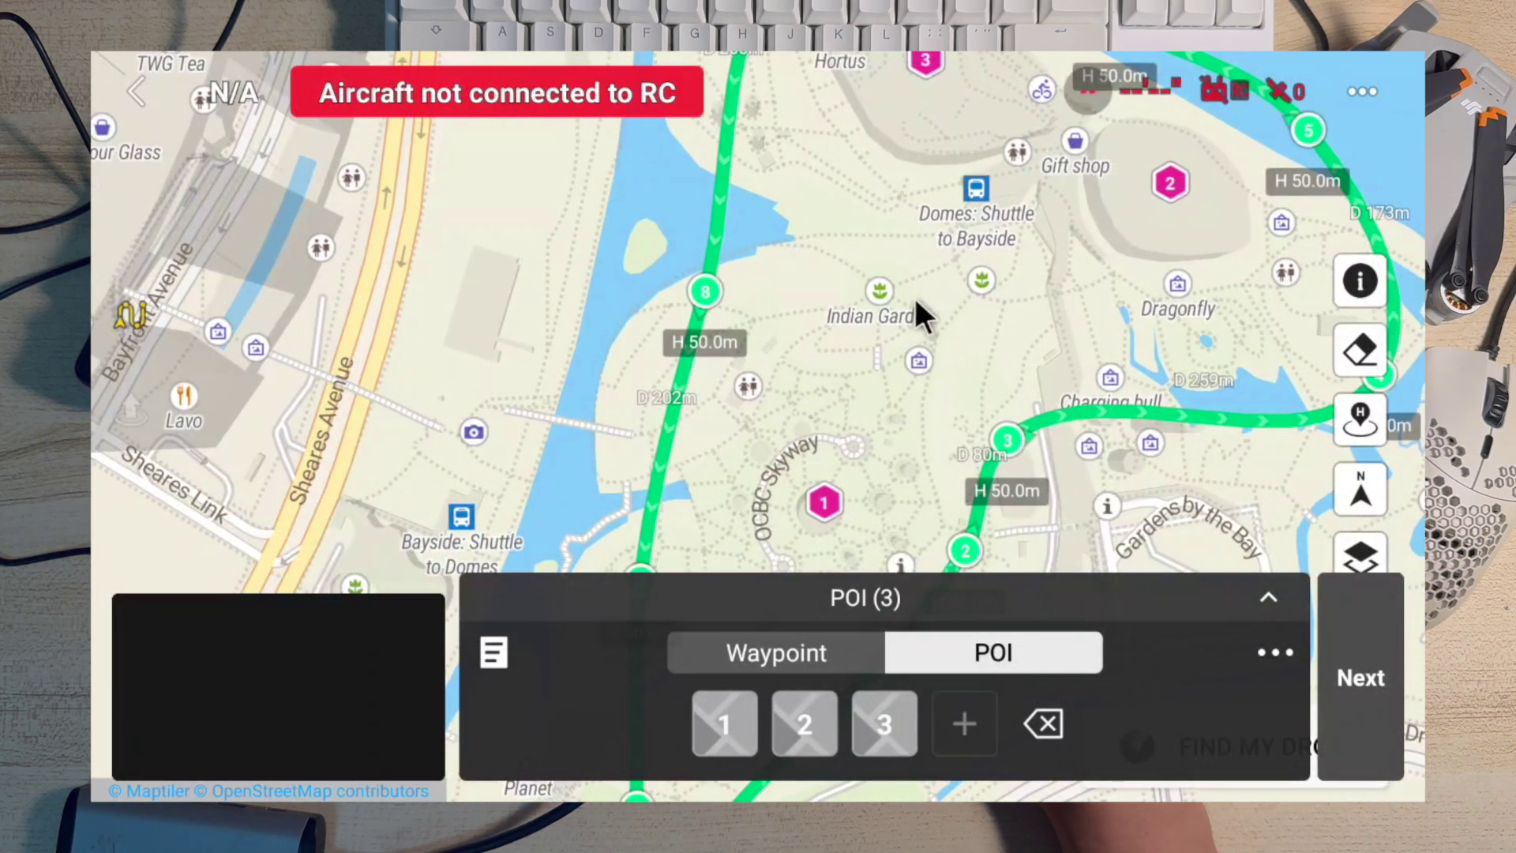
{"action": "scroll", "coordinate": [915, 319], "scroll_direction": "up", "scroll_amount": 8}
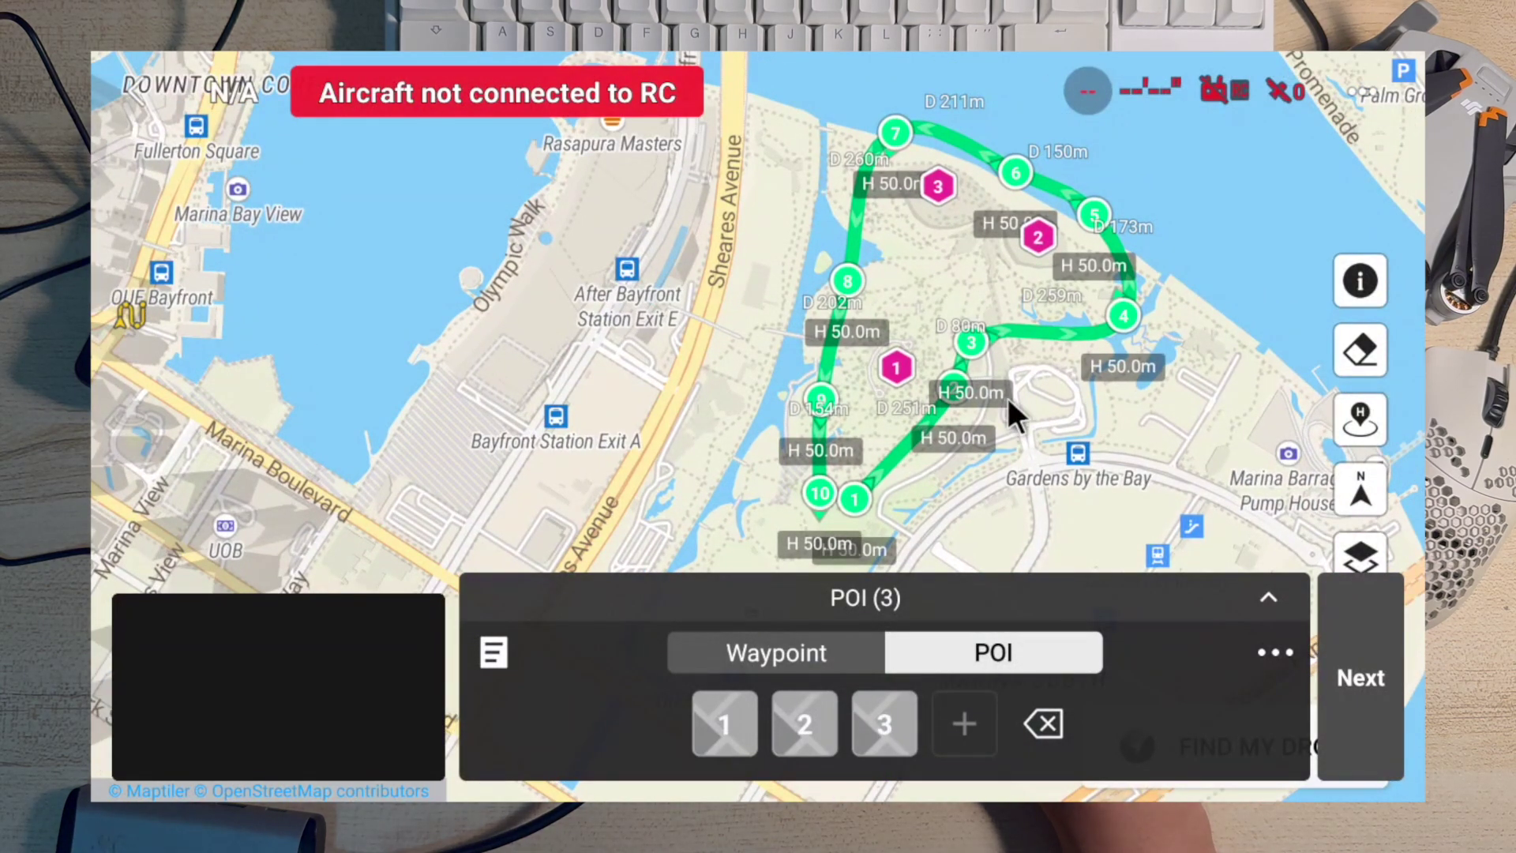
{"action": "scroll", "coordinate": [951, 439], "scroll_direction": "up", "scroll_amount": 3}
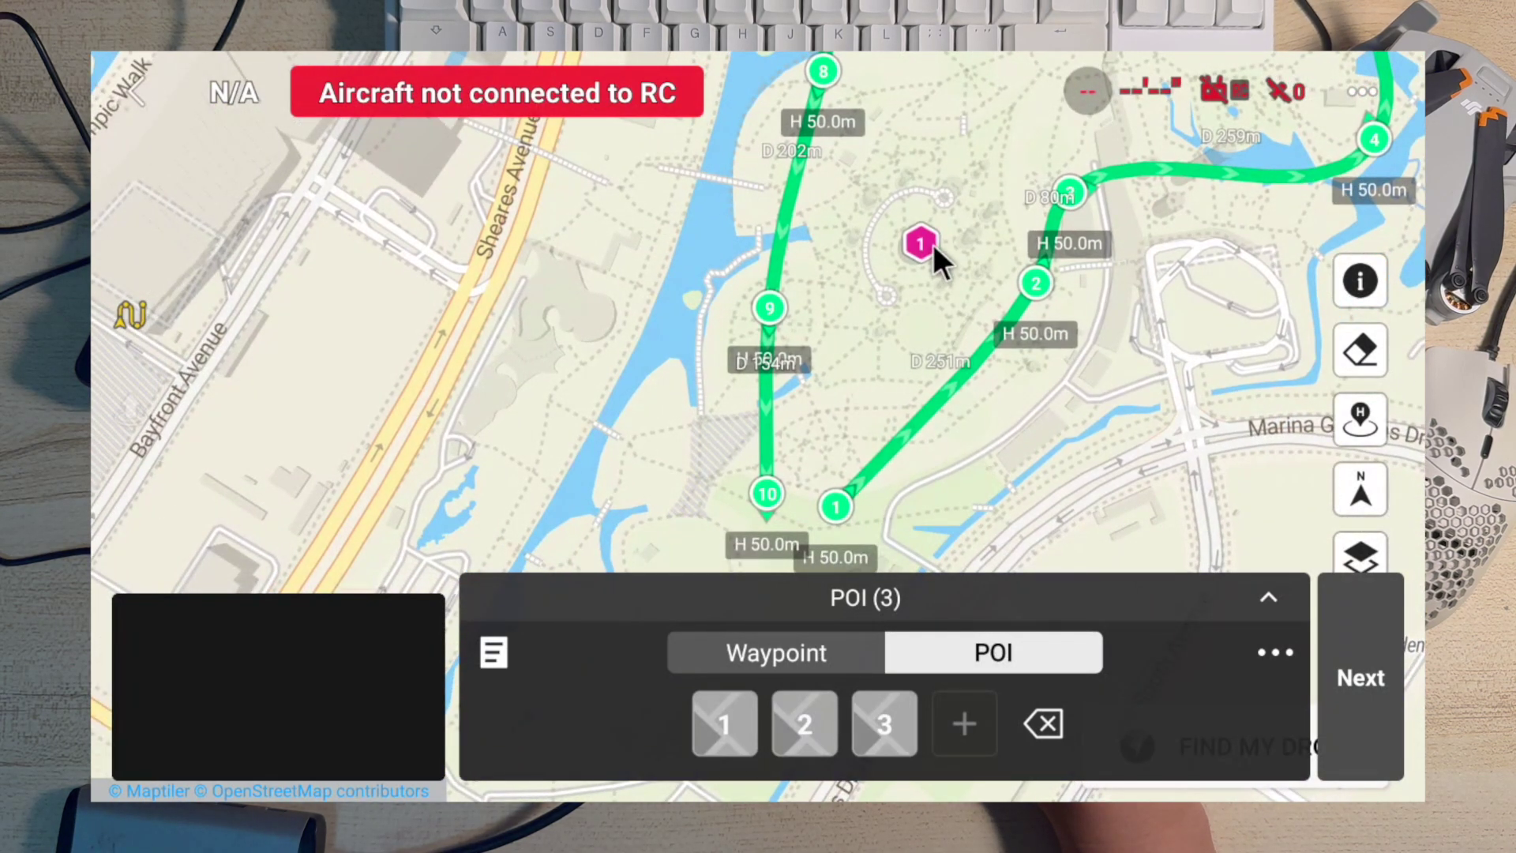
{"action": "left_click", "coordinate": [733, 722]}
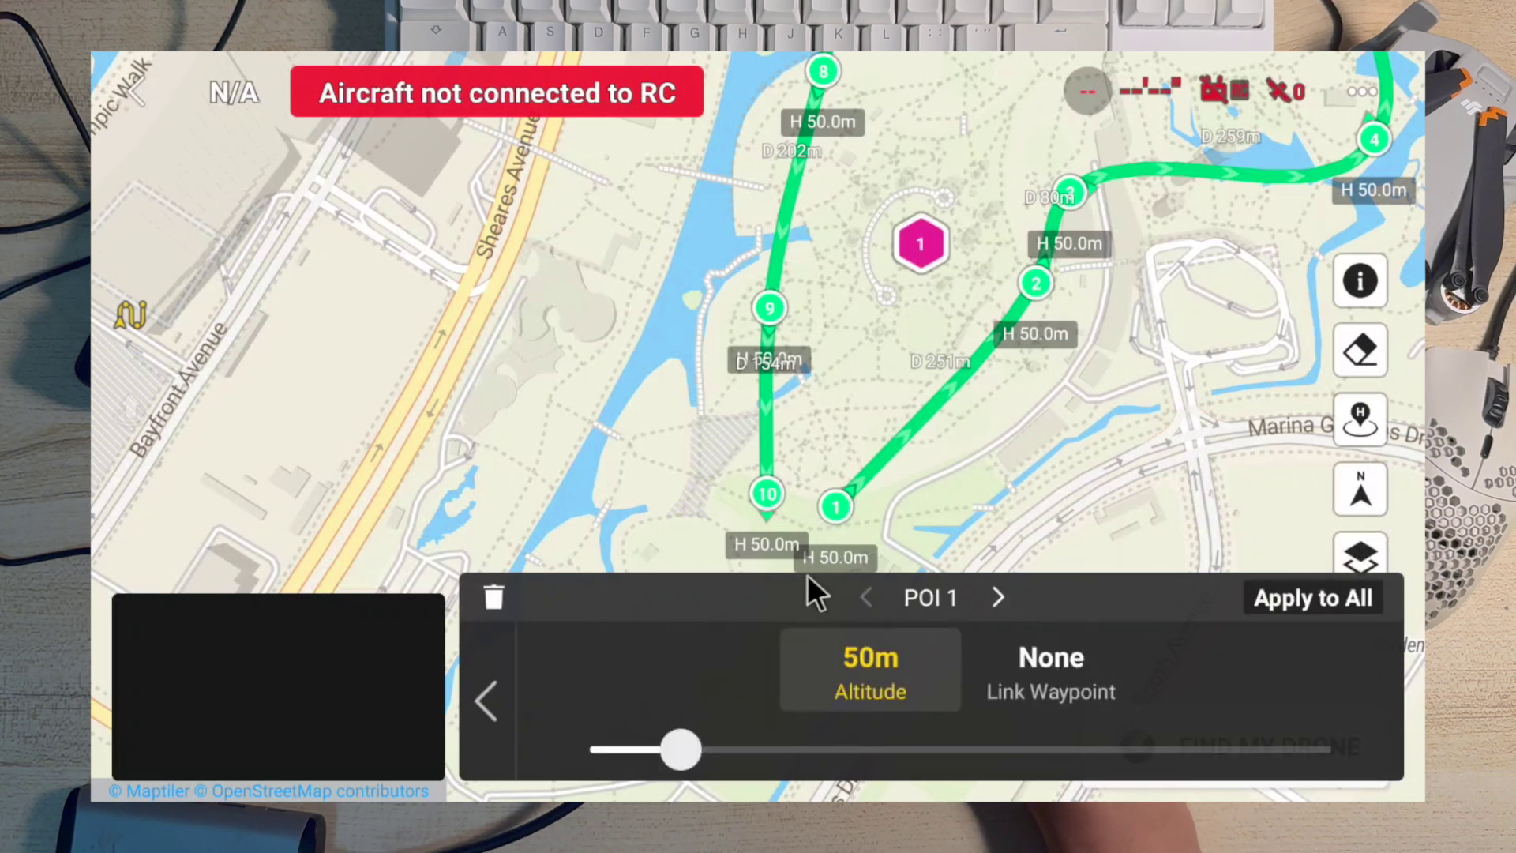
{"action": "left_click", "coordinate": [997, 597]}
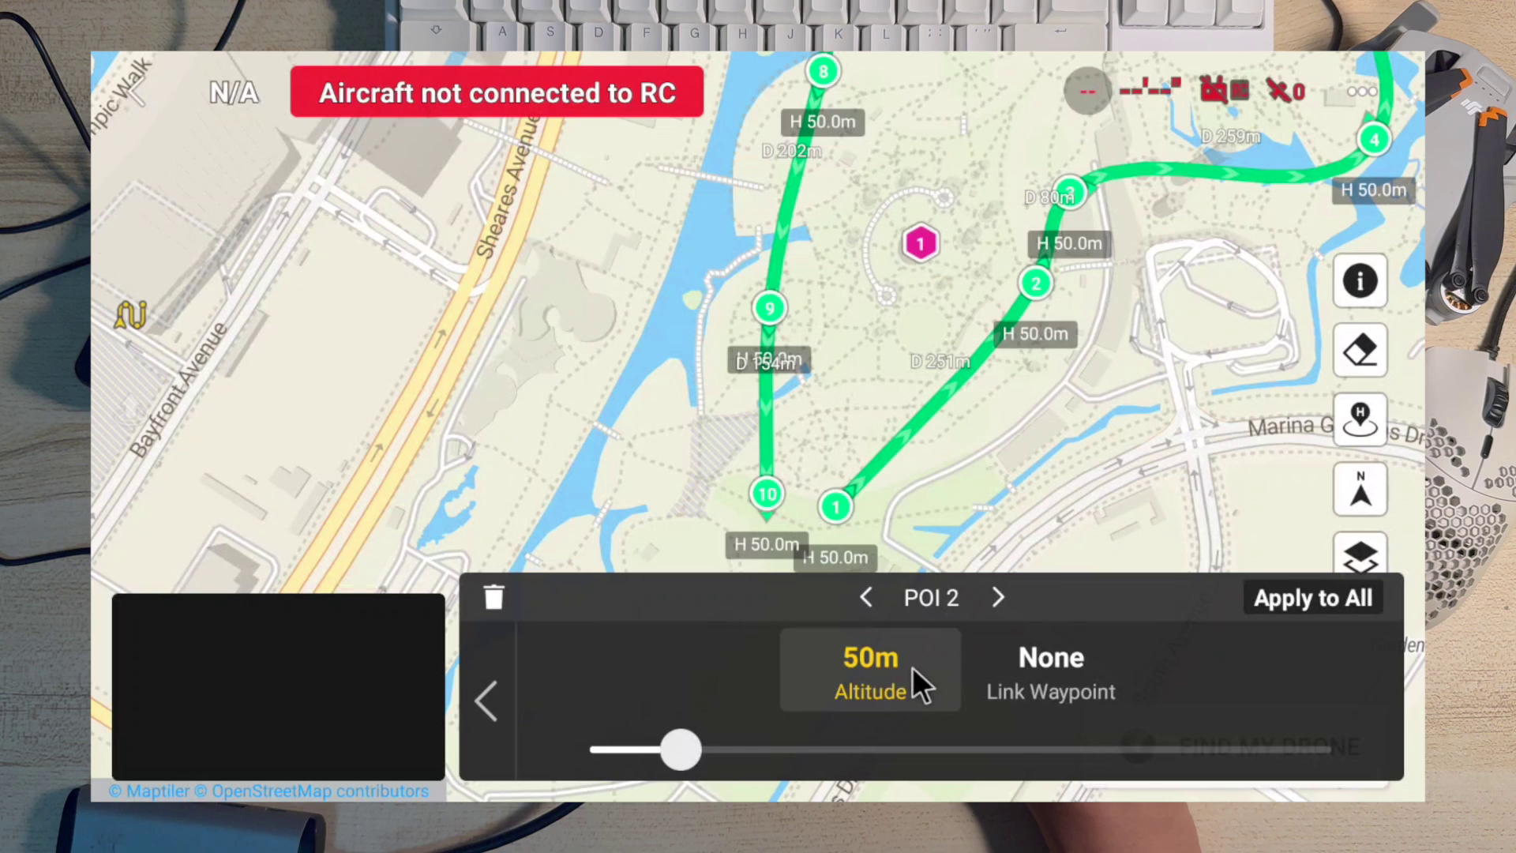
{"action": "left_click", "coordinate": [866, 598]}
{"action": "left_click", "coordinate": [1037, 678]}
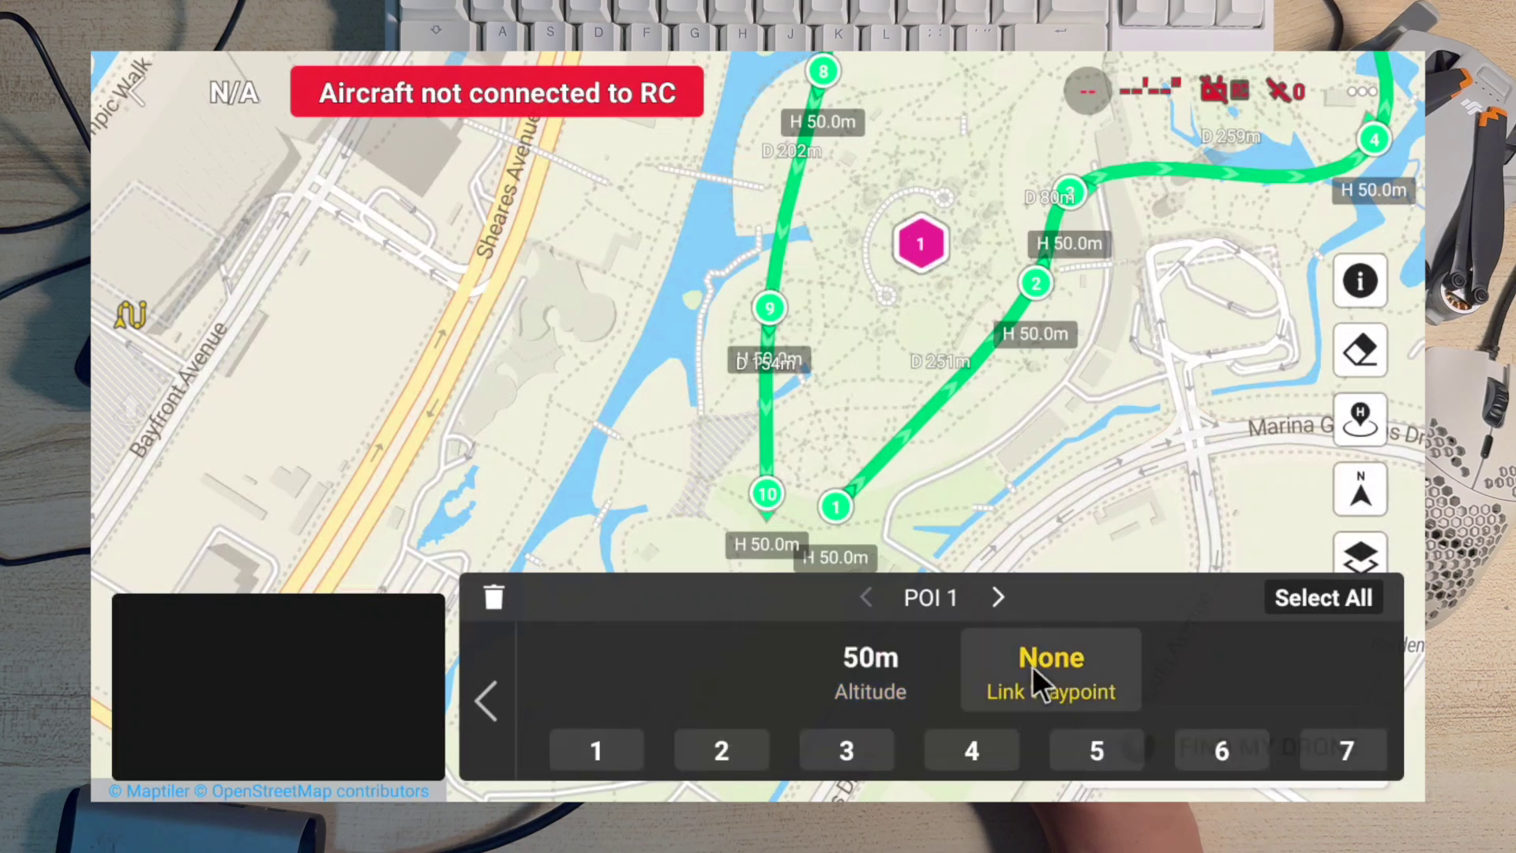
{"action": "left_click", "coordinate": [594, 752]}
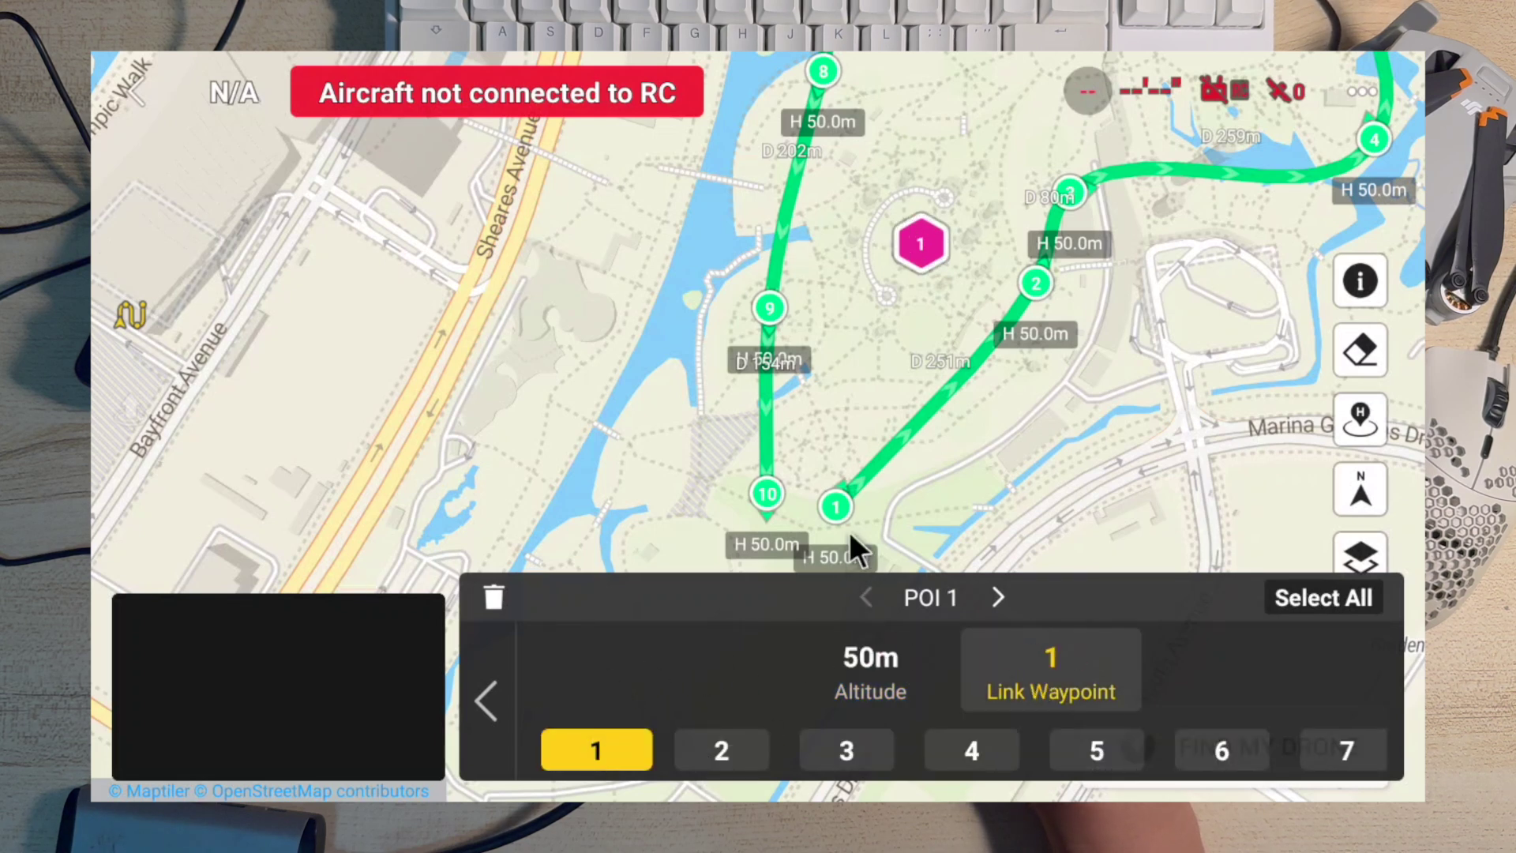
{"action": "left_click", "coordinate": [722, 750]}
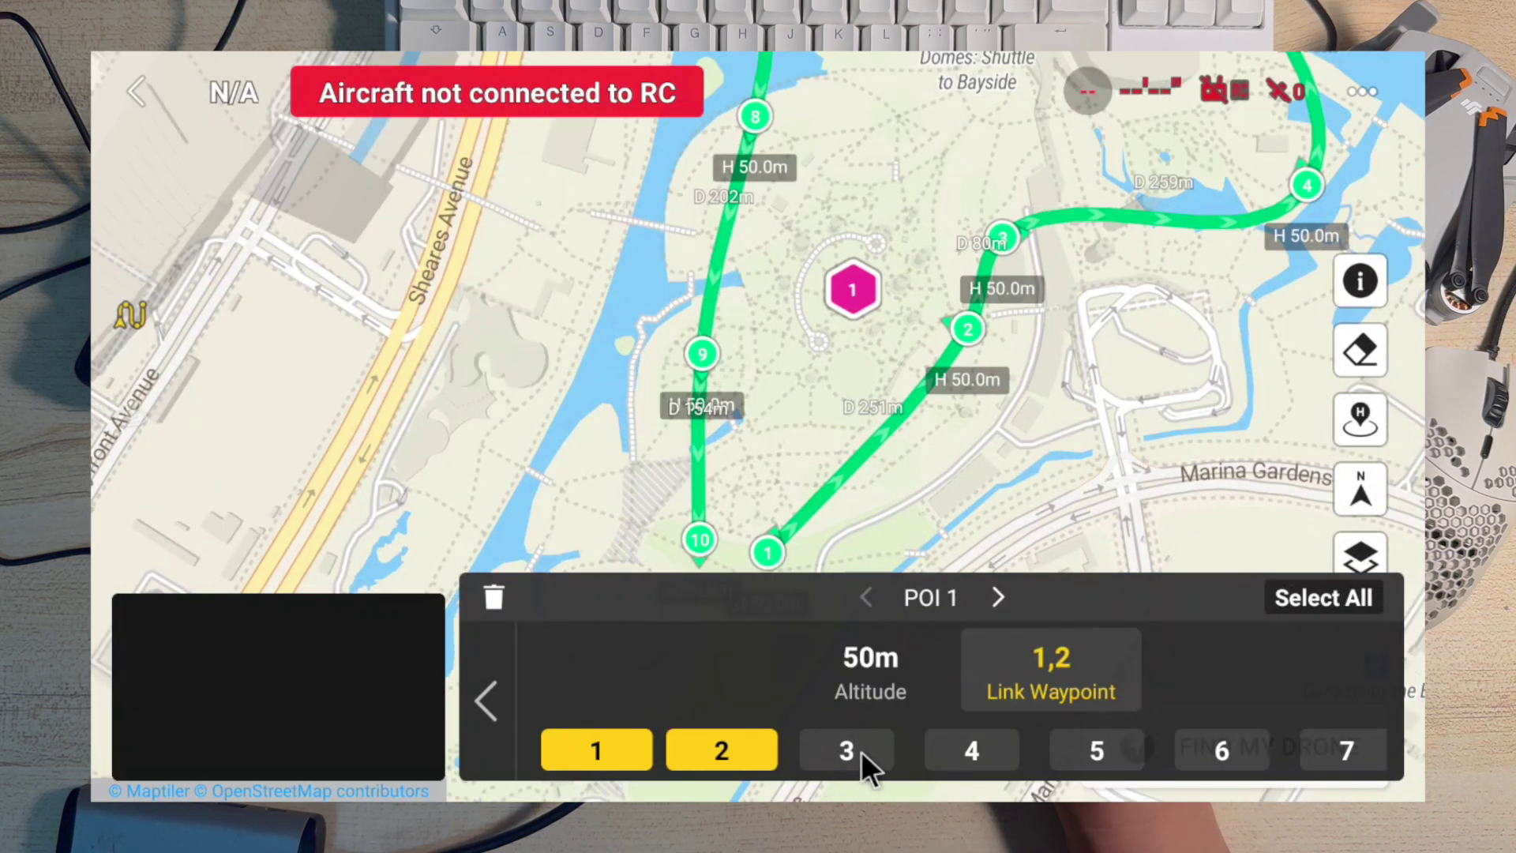
{"action": "left_click", "coordinate": [853, 755]}
{"action": "left_click", "coordinate": [997, 738]}
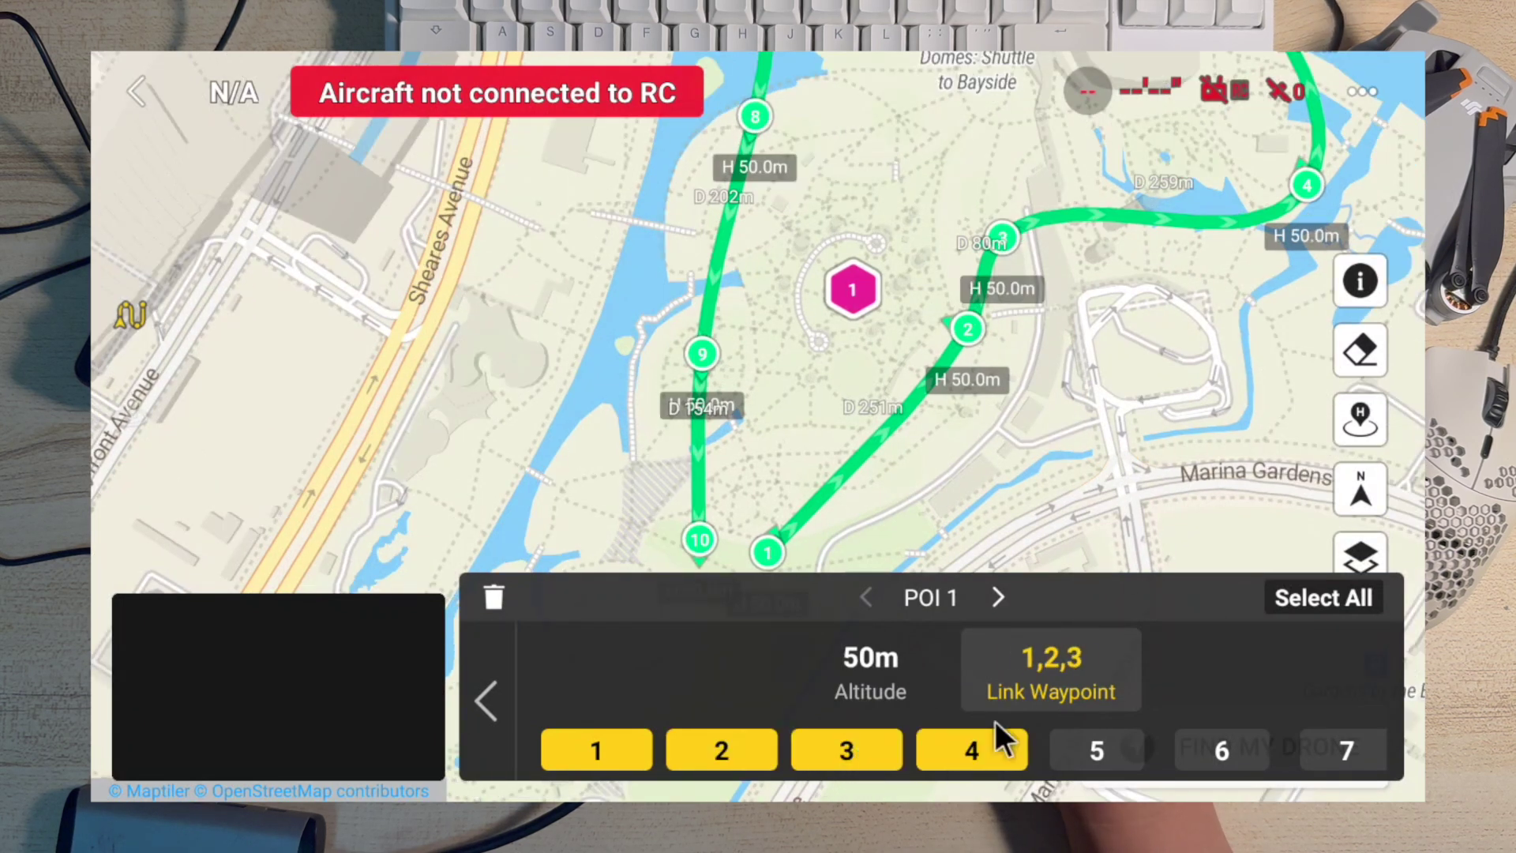
Step: Extend the linked waypoints of POI 1 with waypoints 8, 9 and 10
{"action": "left_click_drag", "start_coordinate": [908, 114], "coordinate": [1078, 228]}
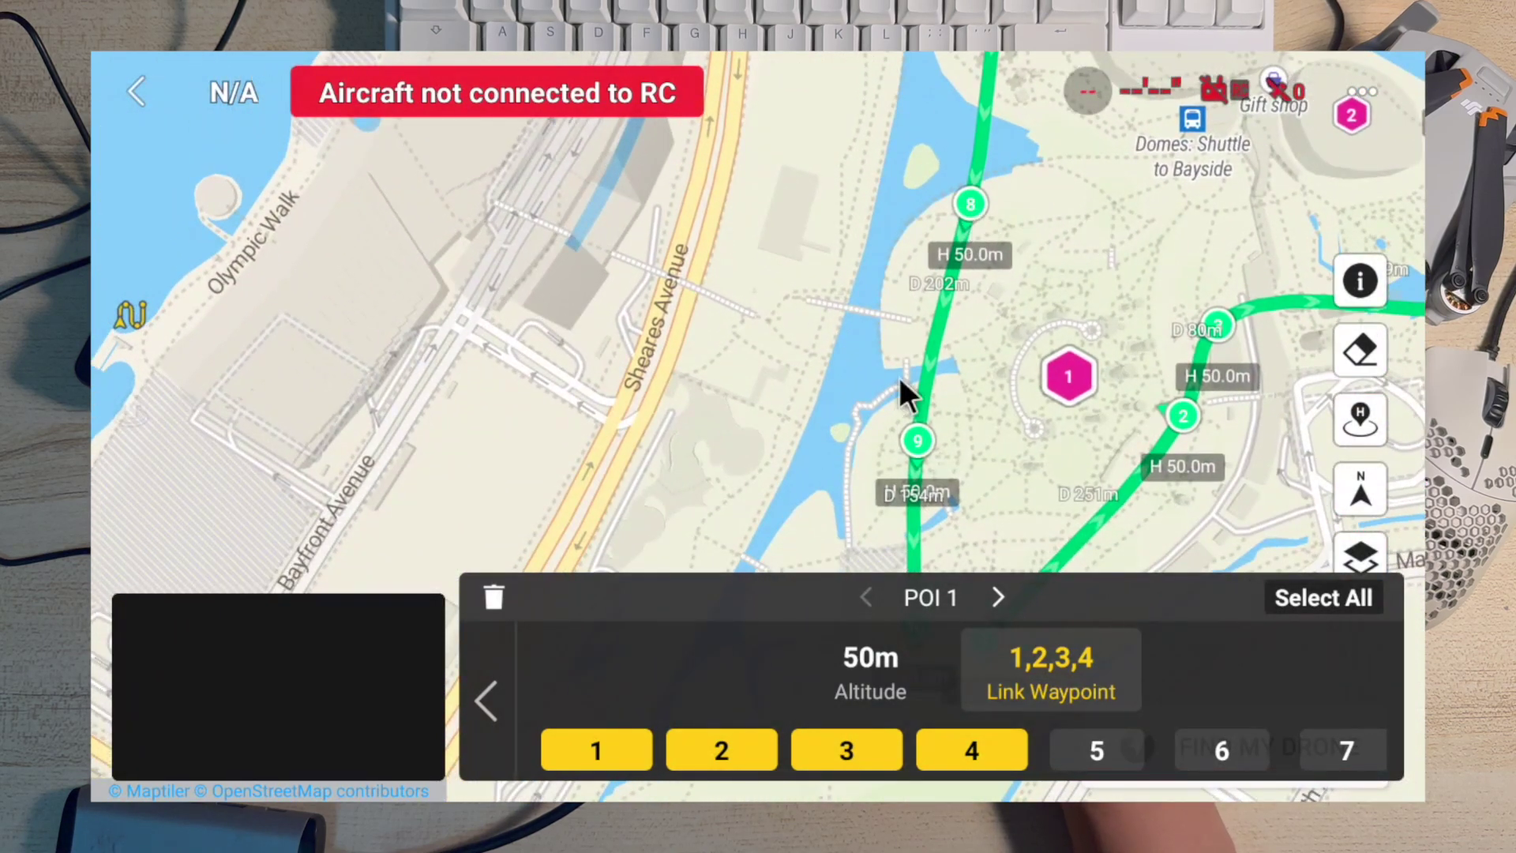
{"action": "left_click_drag", "start_coordinate": [970, 433], "coordinate": [1026, 368]}
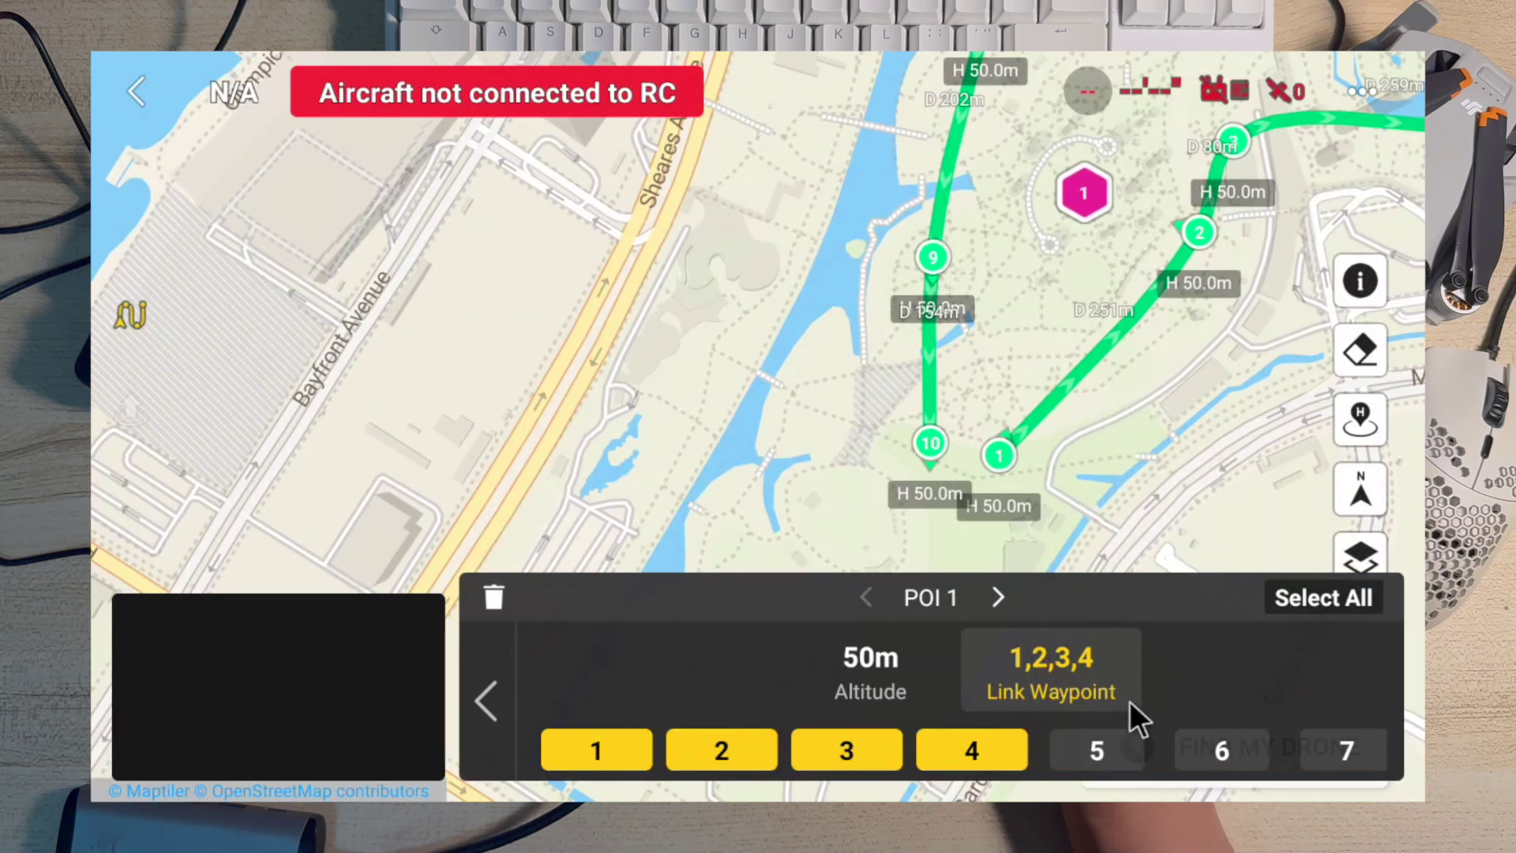
{"action": "left_click_drag", "start_coordinate": [1318, 758], "coordinate": [954, 733]}
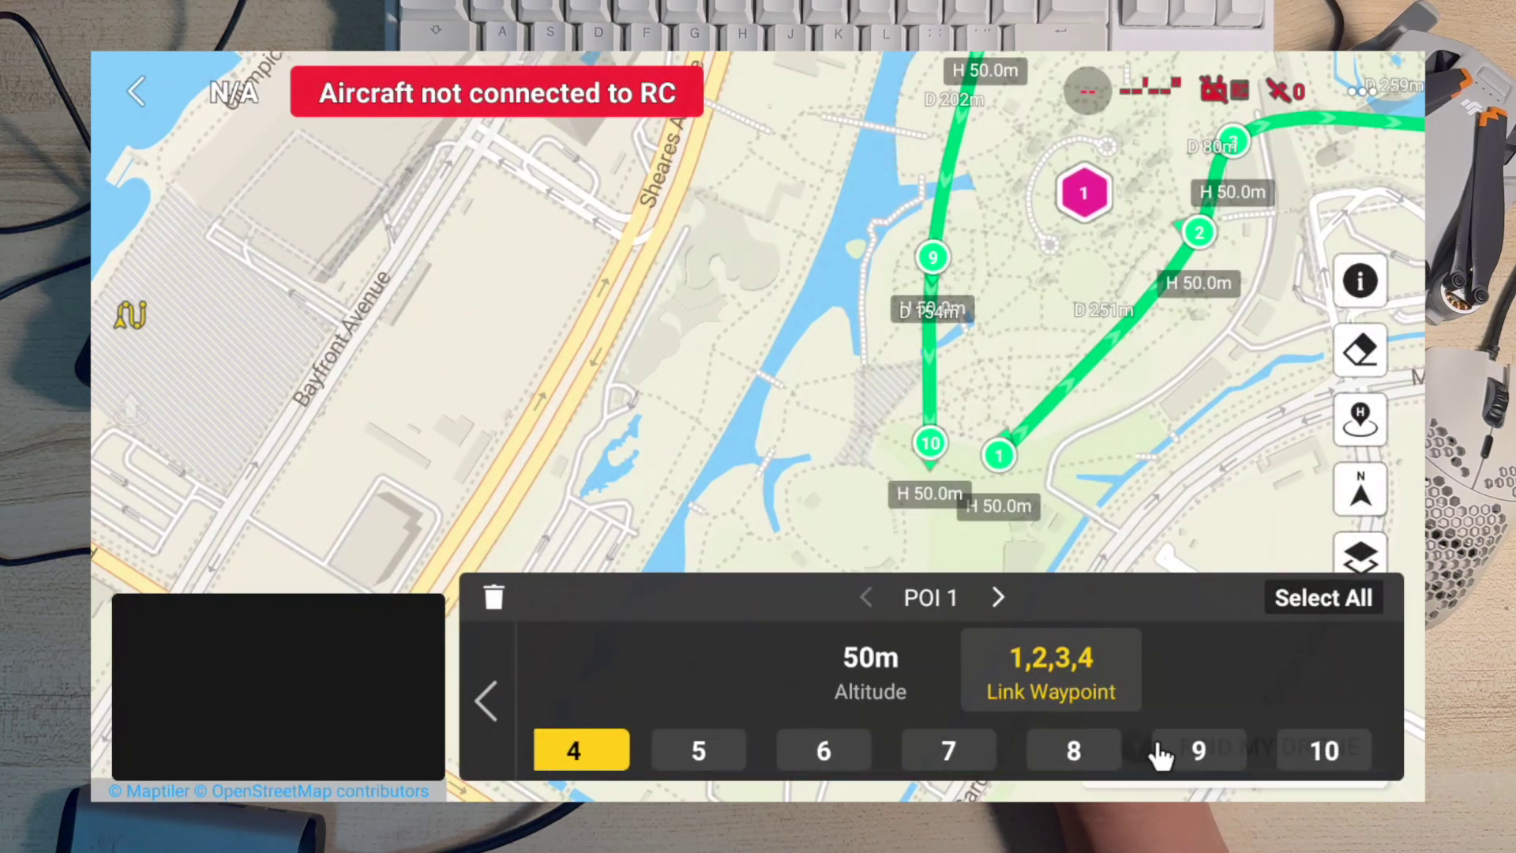
{"action": "left_click", "coordinate": [1093, 737]}
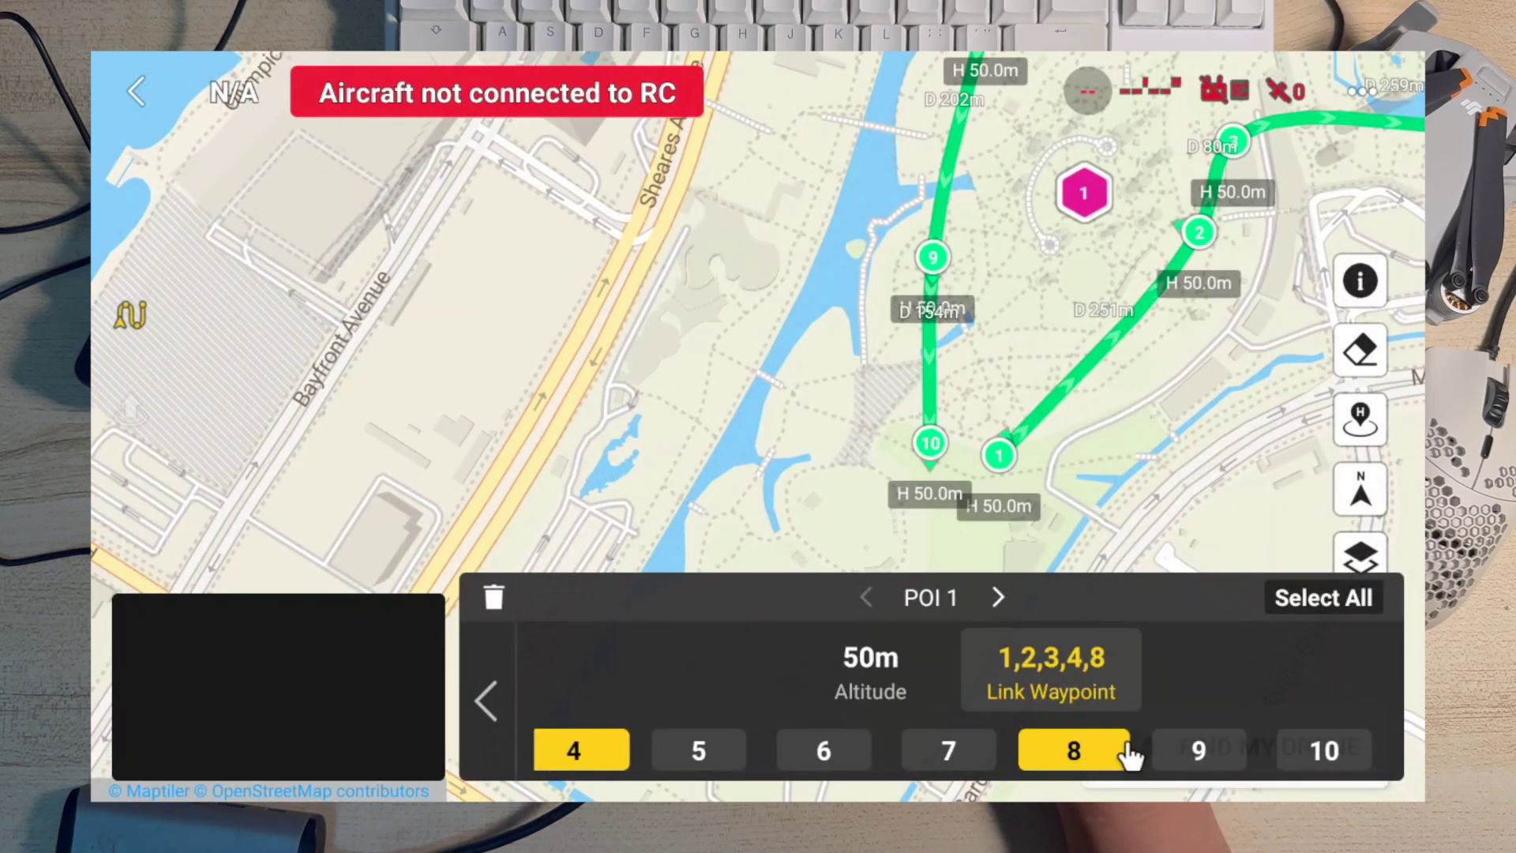
{"action": "left_click", "coordinate": [1186, 750]}
{"action": "left_click", "coordinate": [1295, 749]}
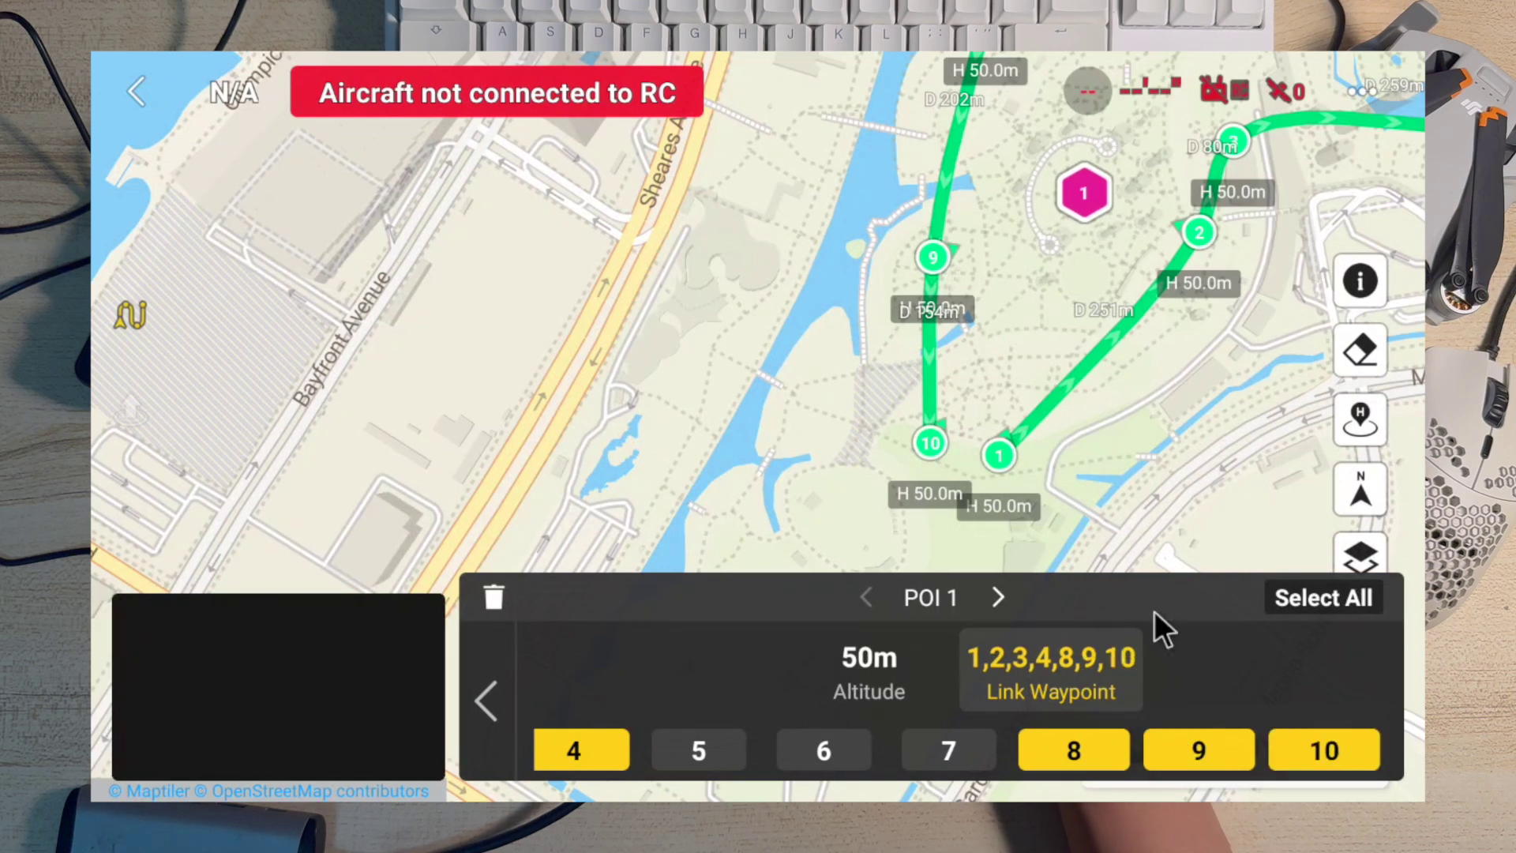
Step: Link POI 2, on the dome near the Gift shop, to waypoints 5 and 6
{"action": "left_click", "coordinate": [998, 598]}
{"action": "left_click_drag", "start_coordinate": [1210, 237], "coordinate": [956, 454]}
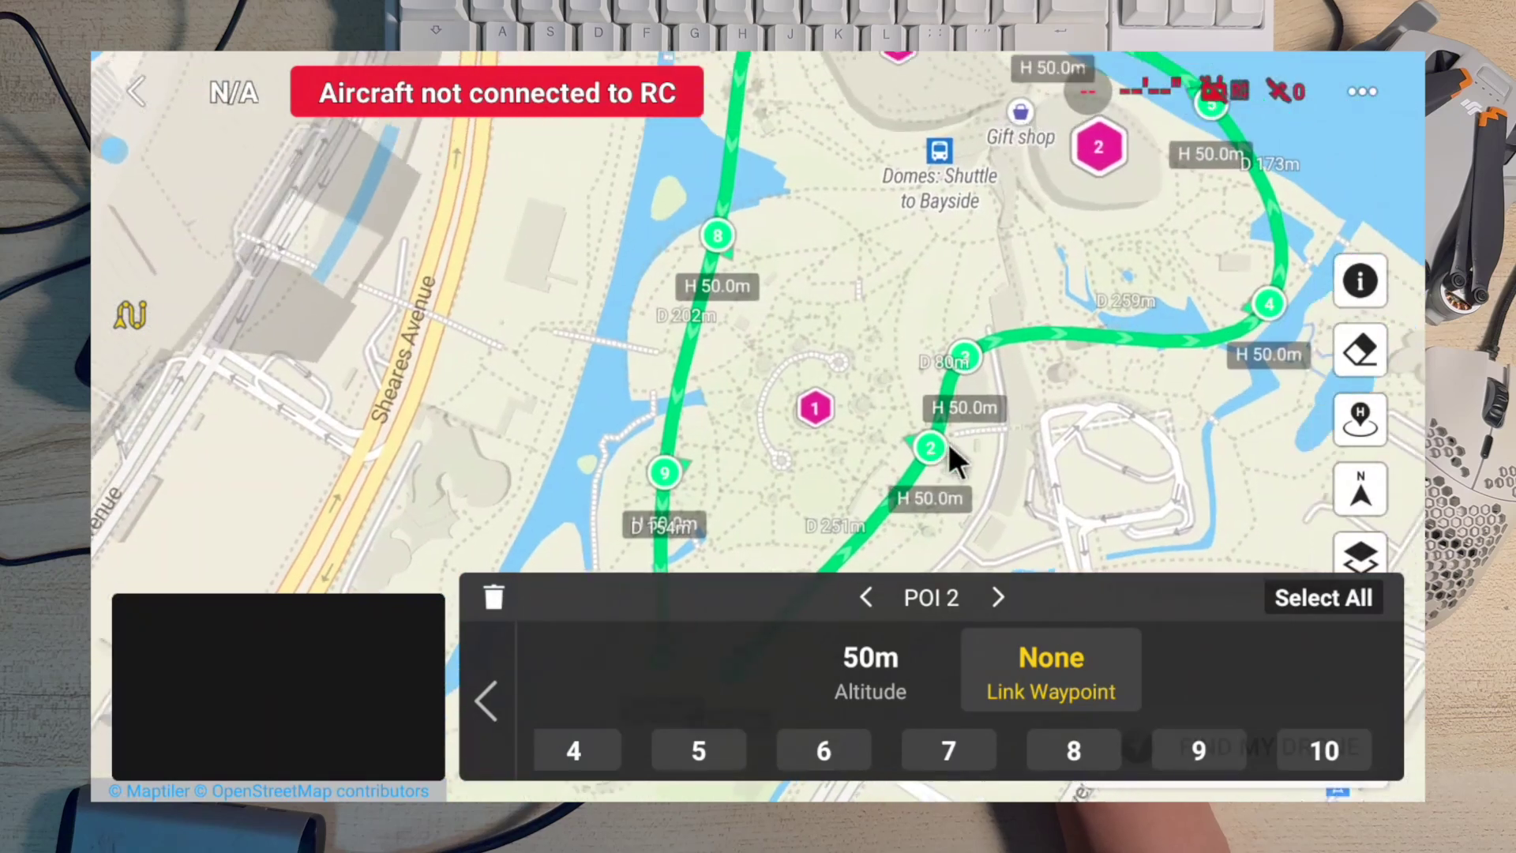
{"action": "left_click_drag", "start_coordinate": [1158, 201], "coordinate": [1082, 328]}
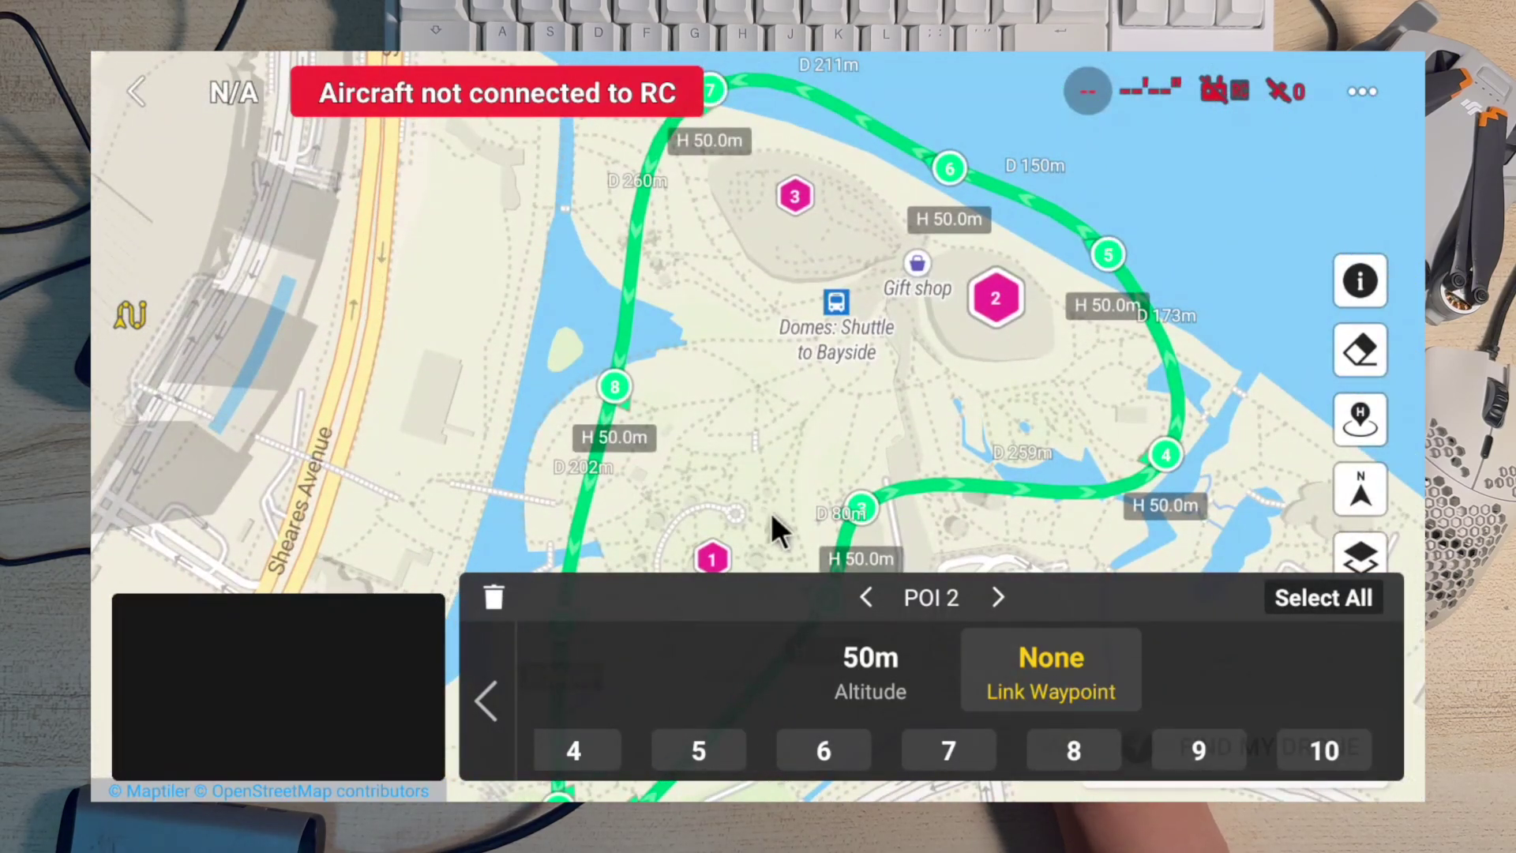
{"action": "left_click", "coordinate": [724, 731]}
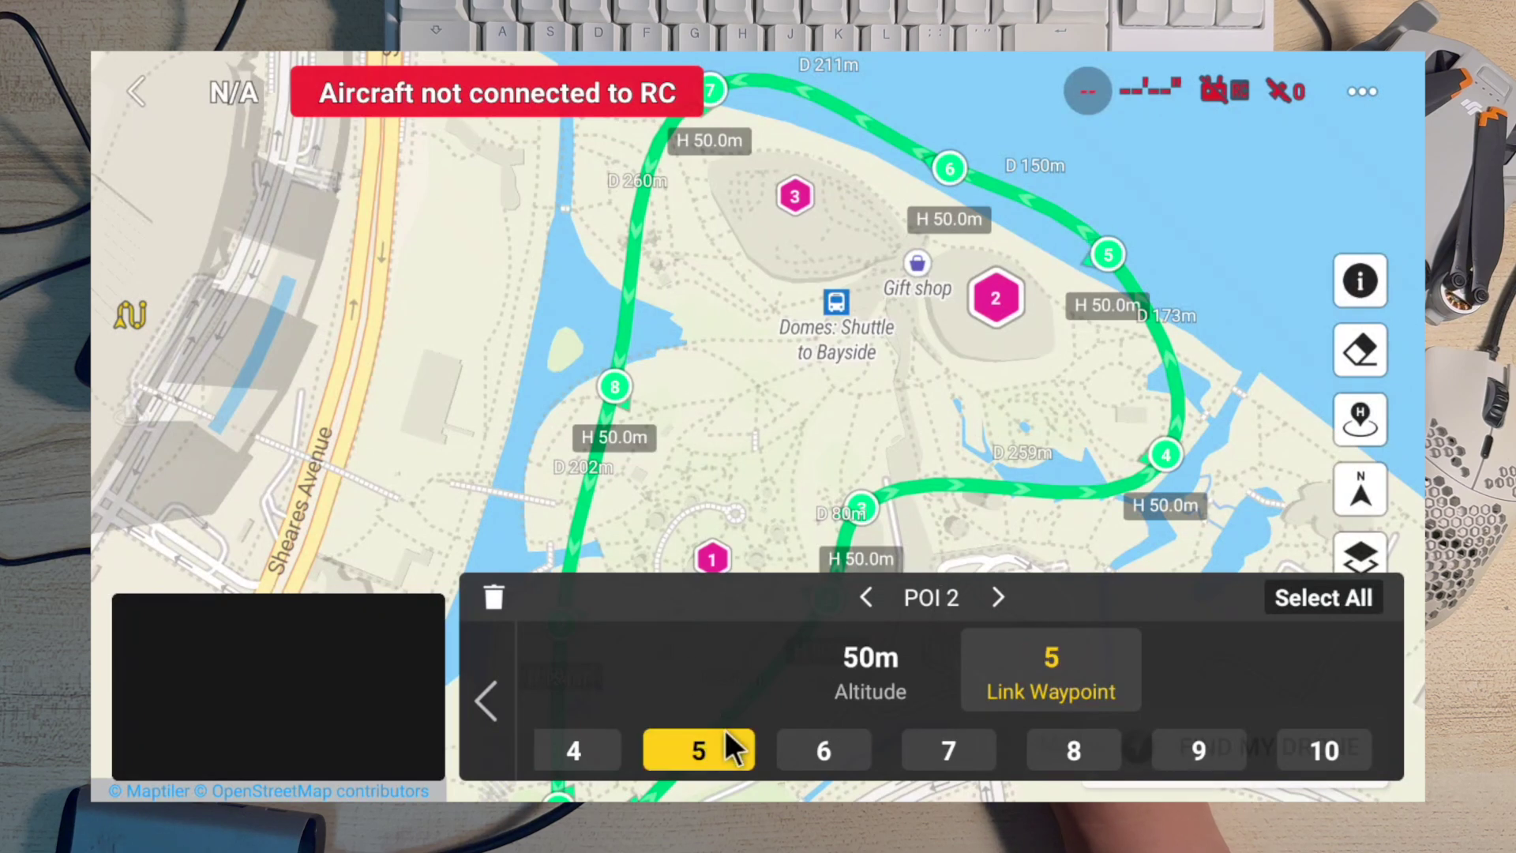
{"action": "left_click", "coordinate": [818, 750]}
Step: Link POI 3, on the north-western dome, to waypoint 7
{"action": "left_click_drag", "start_coordinate": [753, 272], "coordinate": [822, 343]}
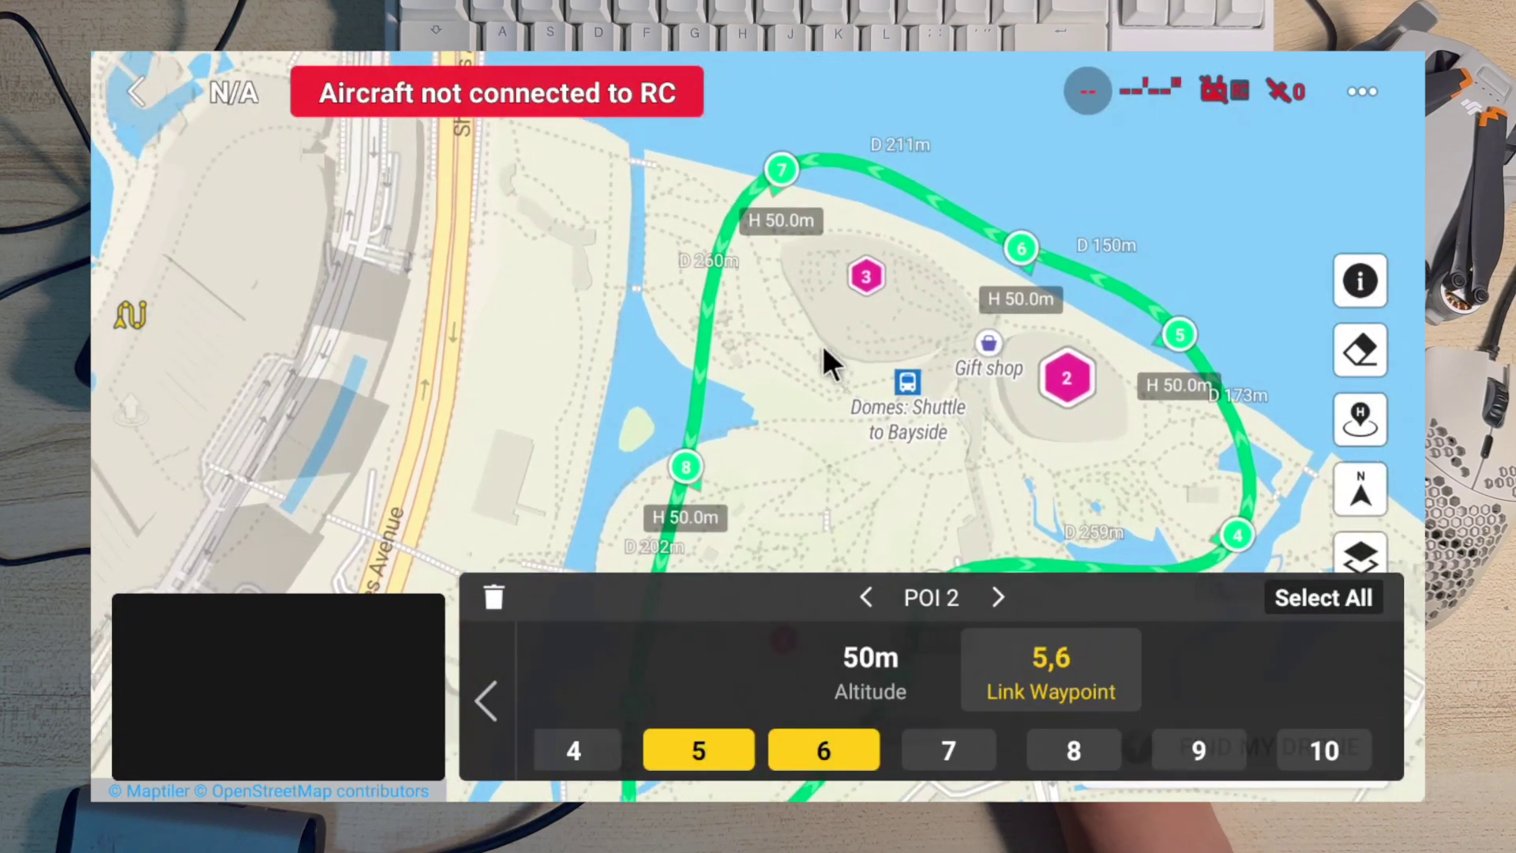
{"action": "left_click", "coordinate": [998, 597]}
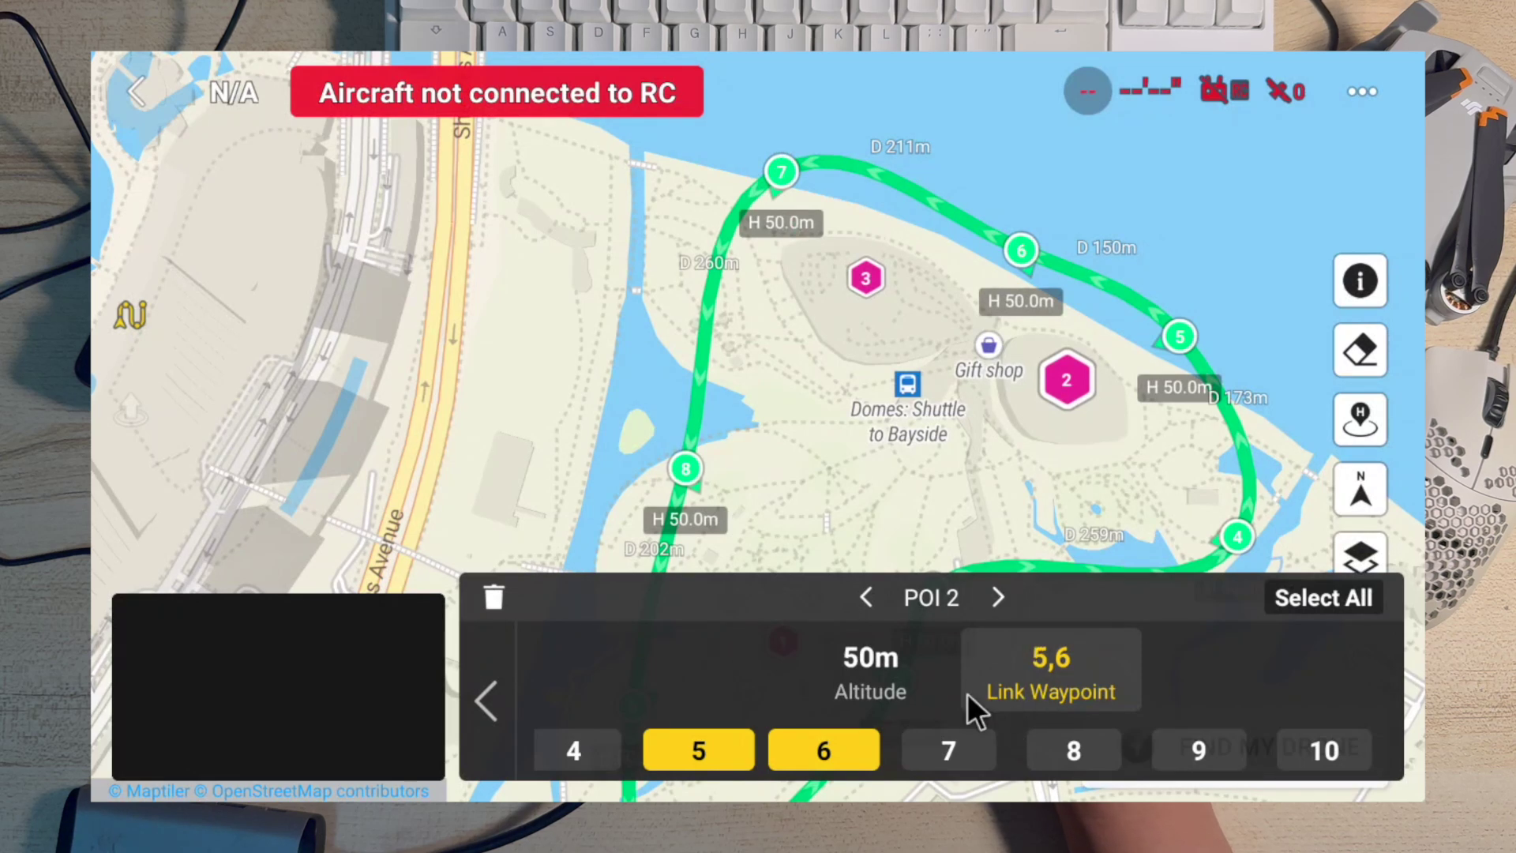
{"action": "left_click", "coordinate": [947, 742]}
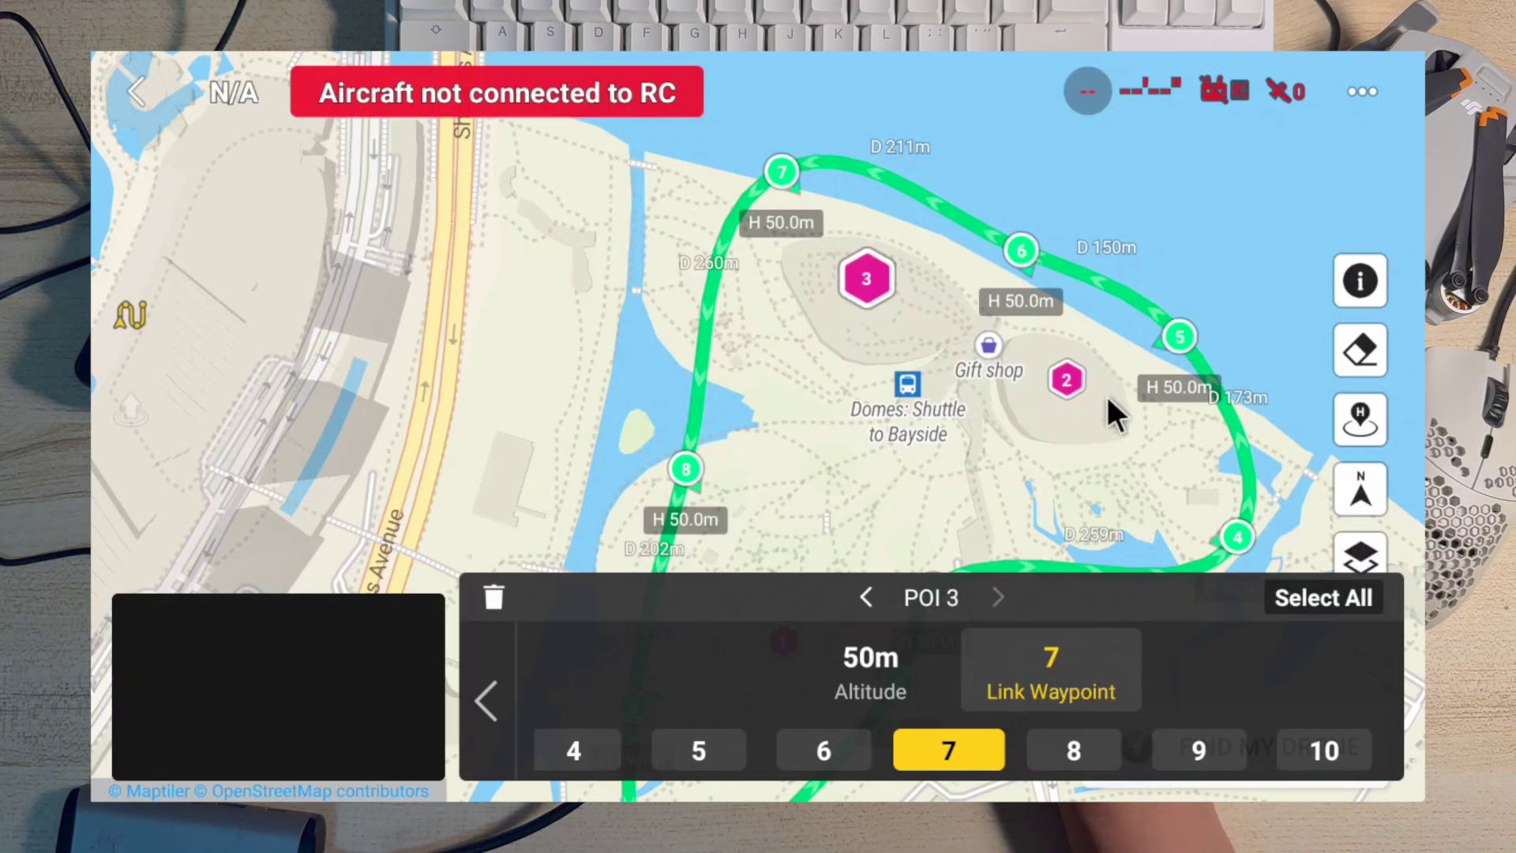
Step: Set the altitude of waypoint 5, over the water north-east of POI 2, to 31 m
{"action": "left_click_drag", "start_coordinate": [1108, 396], "coordinate": [1120, 177]}
{"action": "left_click_drag", "start_coordinate": [694, 549], "coordinate": [828, 379]}
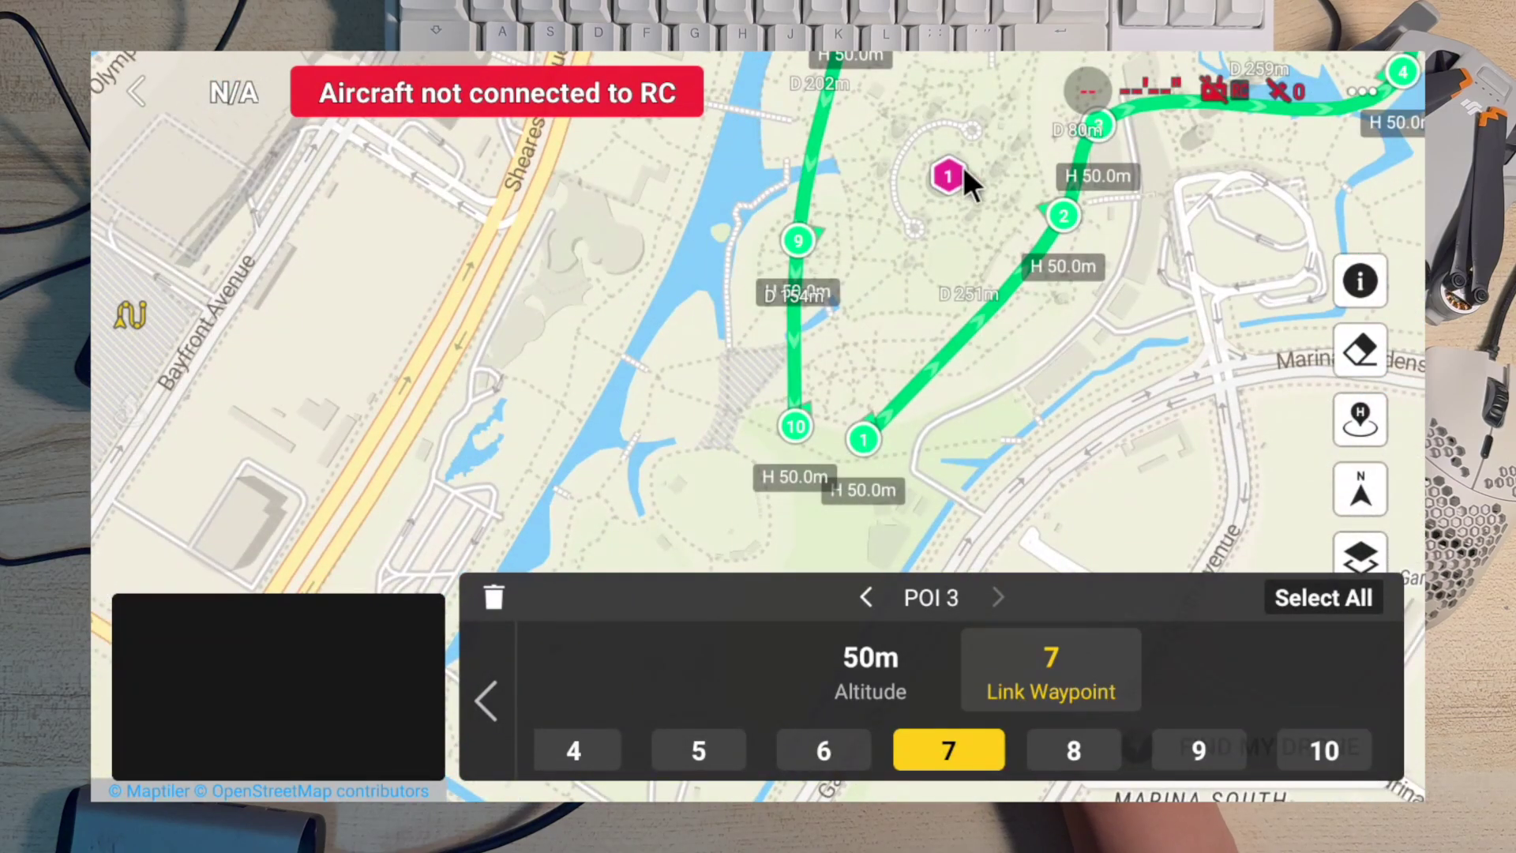
{"action": "left_click_drag", "start_coordinate": [953, 224], "coordinate": [821, 338]}
{"action": "left_click_drag", "start_coordinate": [1033, 173], "coordinate": [807, 334]}
{"action": "left_click_drag", "start_coordinate": [971, 182], "coordinate": [940, 254]}
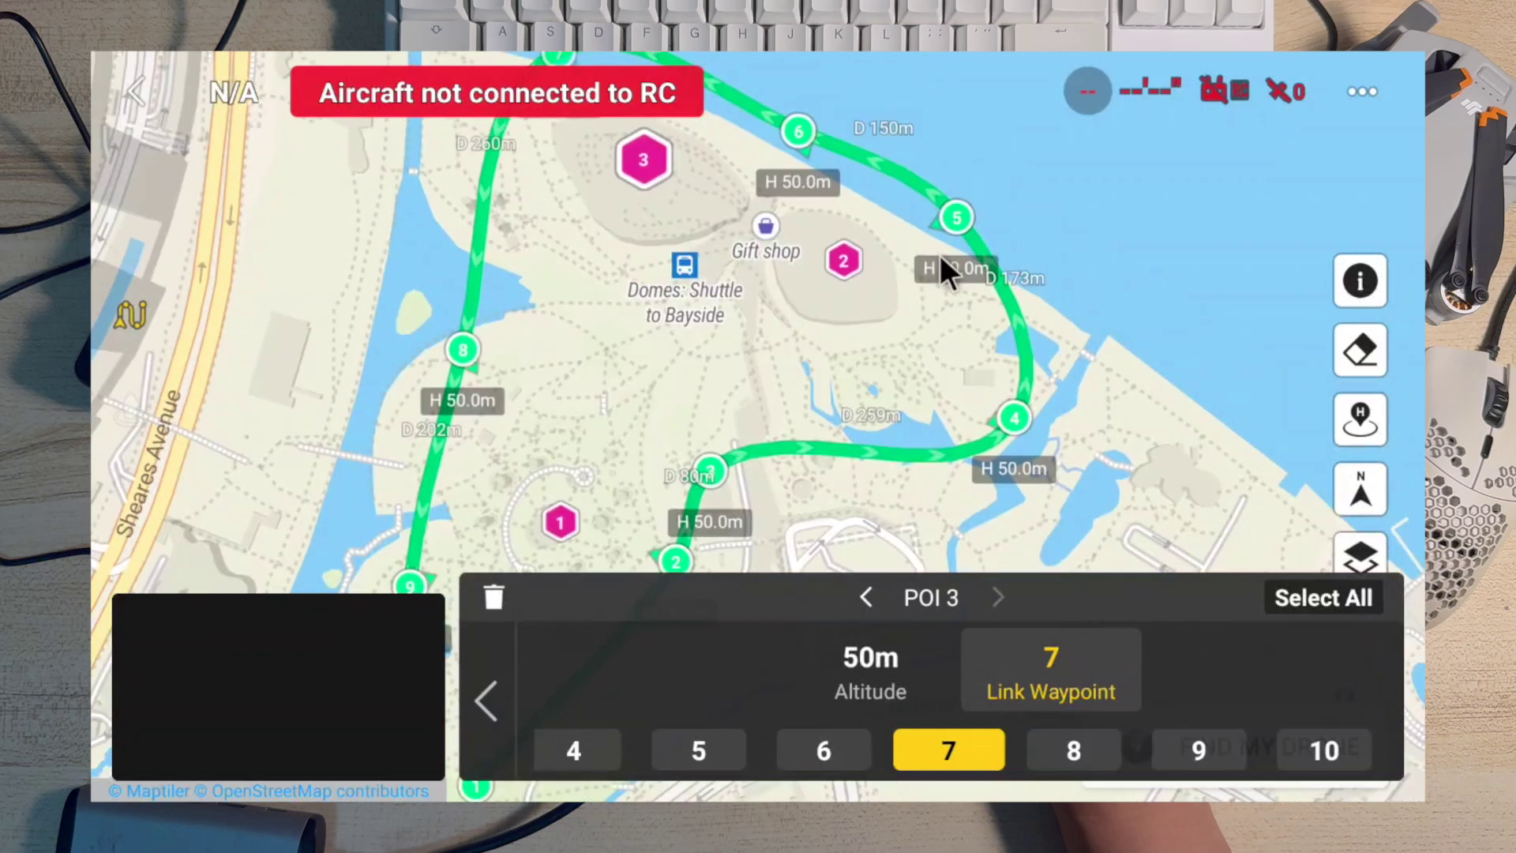
{"action": "left_click", "coordinate": [957, 215]}
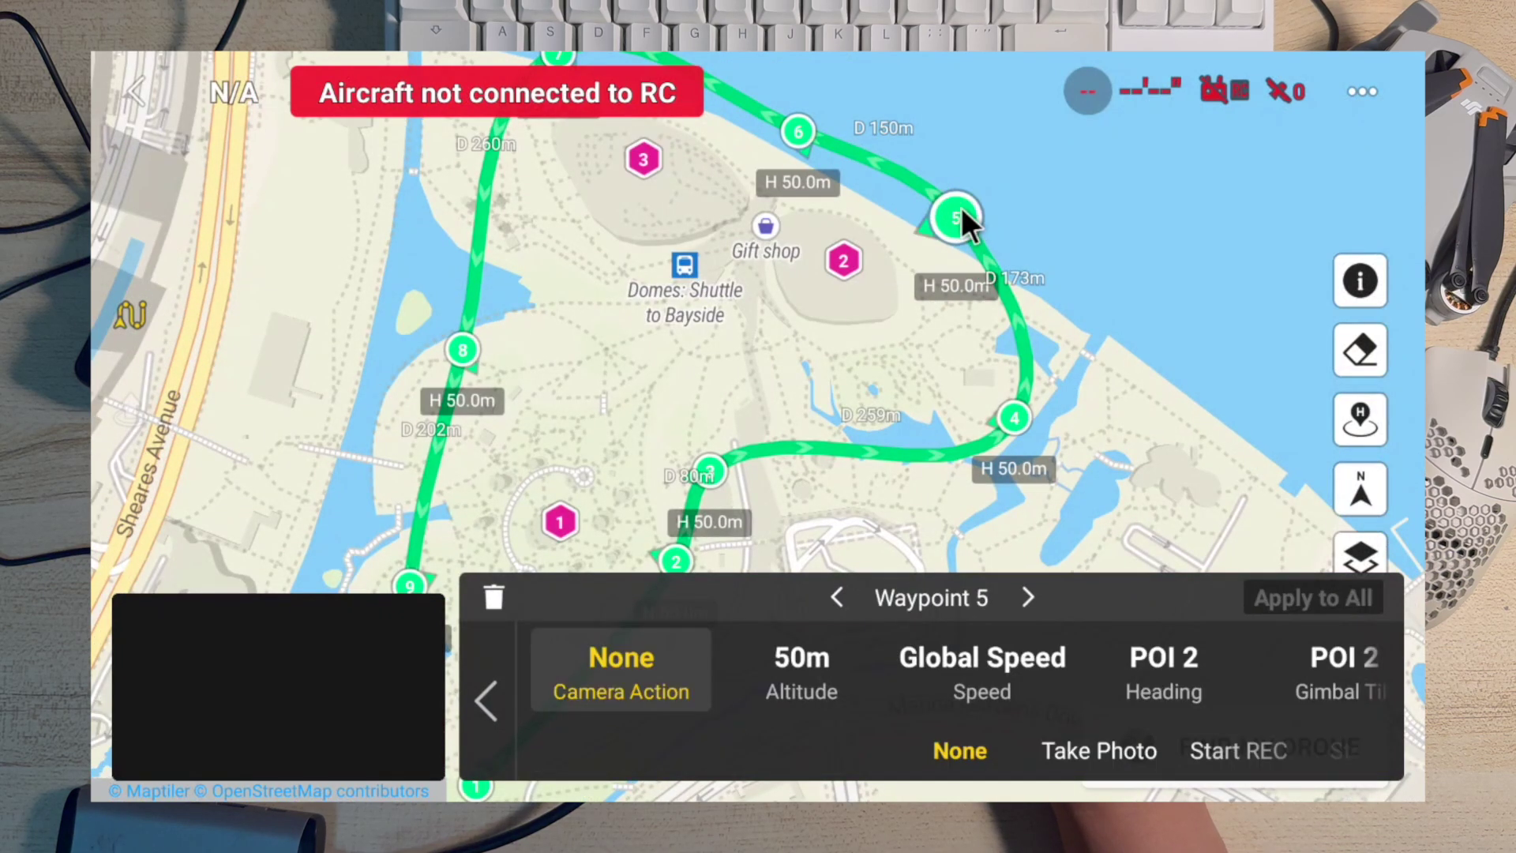
{"action": "left_click", "coordinate": [798, 660]}
{"action": "left_click_drag", "start_coordinate": [686, 738], "coordinate": [635, 745]}
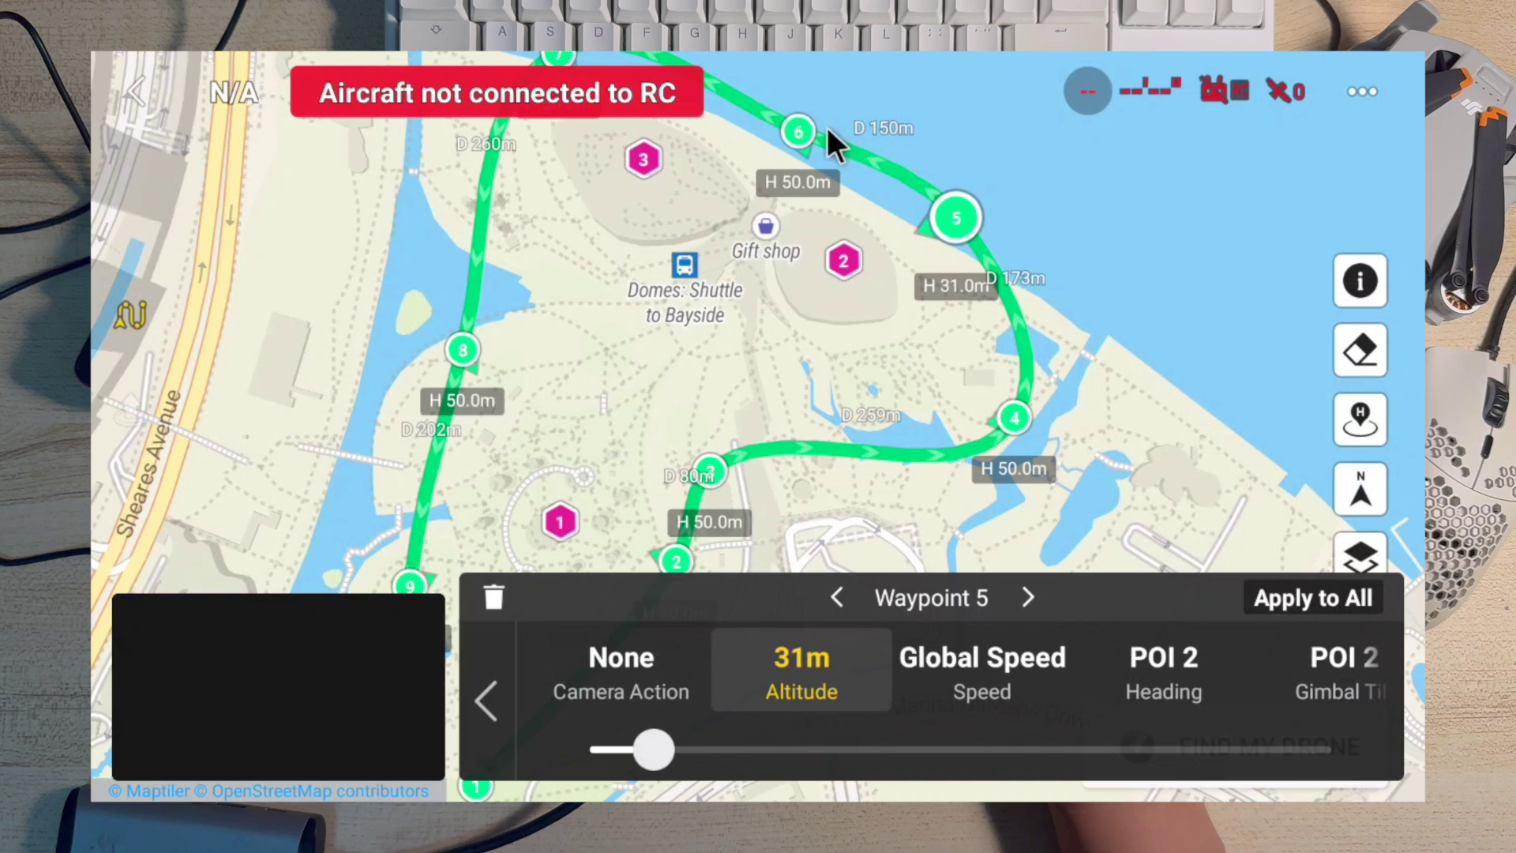
Step: Set the altitude of waypoint 6 to 32 m
{"action": "left_click", "coordinate": [800, 129]}
{"action": "left_click_drag", "start_coordinate": [684, 745], "coordinate": [637, 745]}
{"action": "left_click_drag", "start_coordinate": [864, 381], "coordinate": [988, 524]}
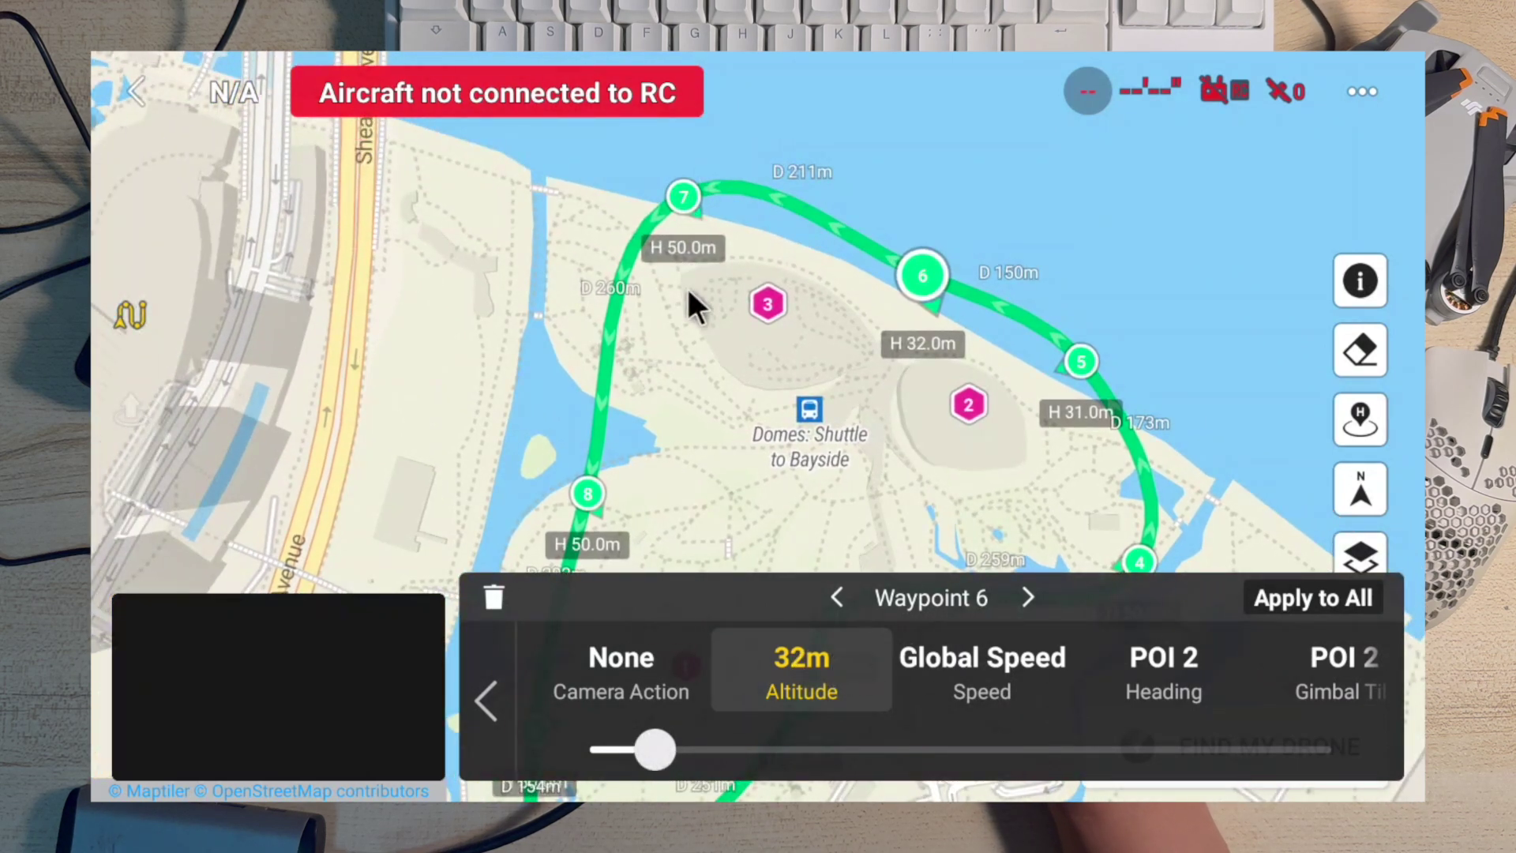
{"action": "left_click_drag", "start_coordinate": [711, 378], "coordinate": [701, 304]}
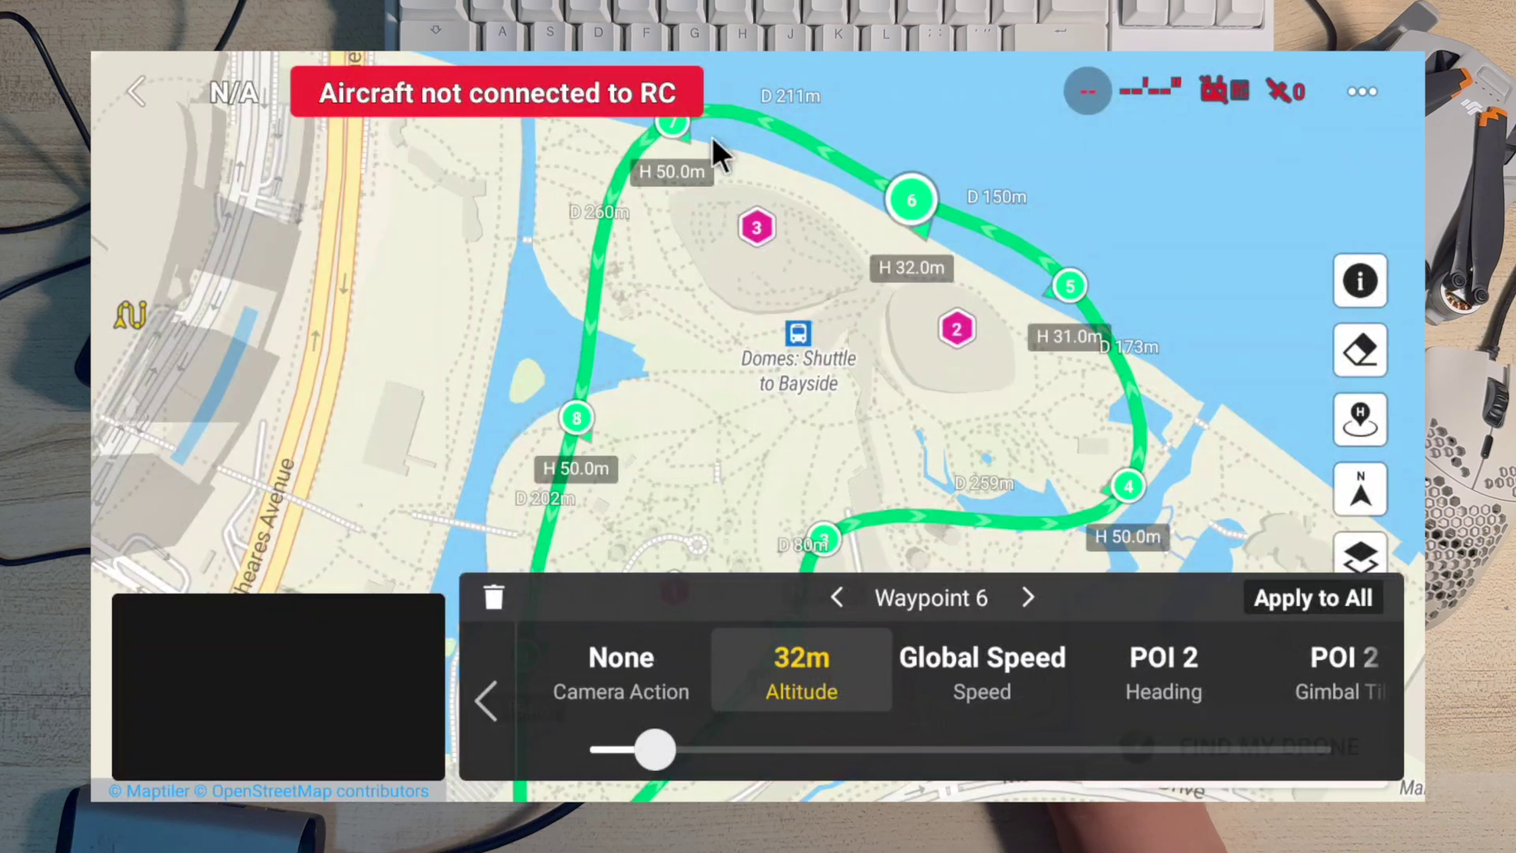
Step: Check waypoint 7's altitude, and examine the route around Supertree Grove and the stretch between waypoints 3 and 4
{"action": "left_click", "coordinate": [1028, 598]}
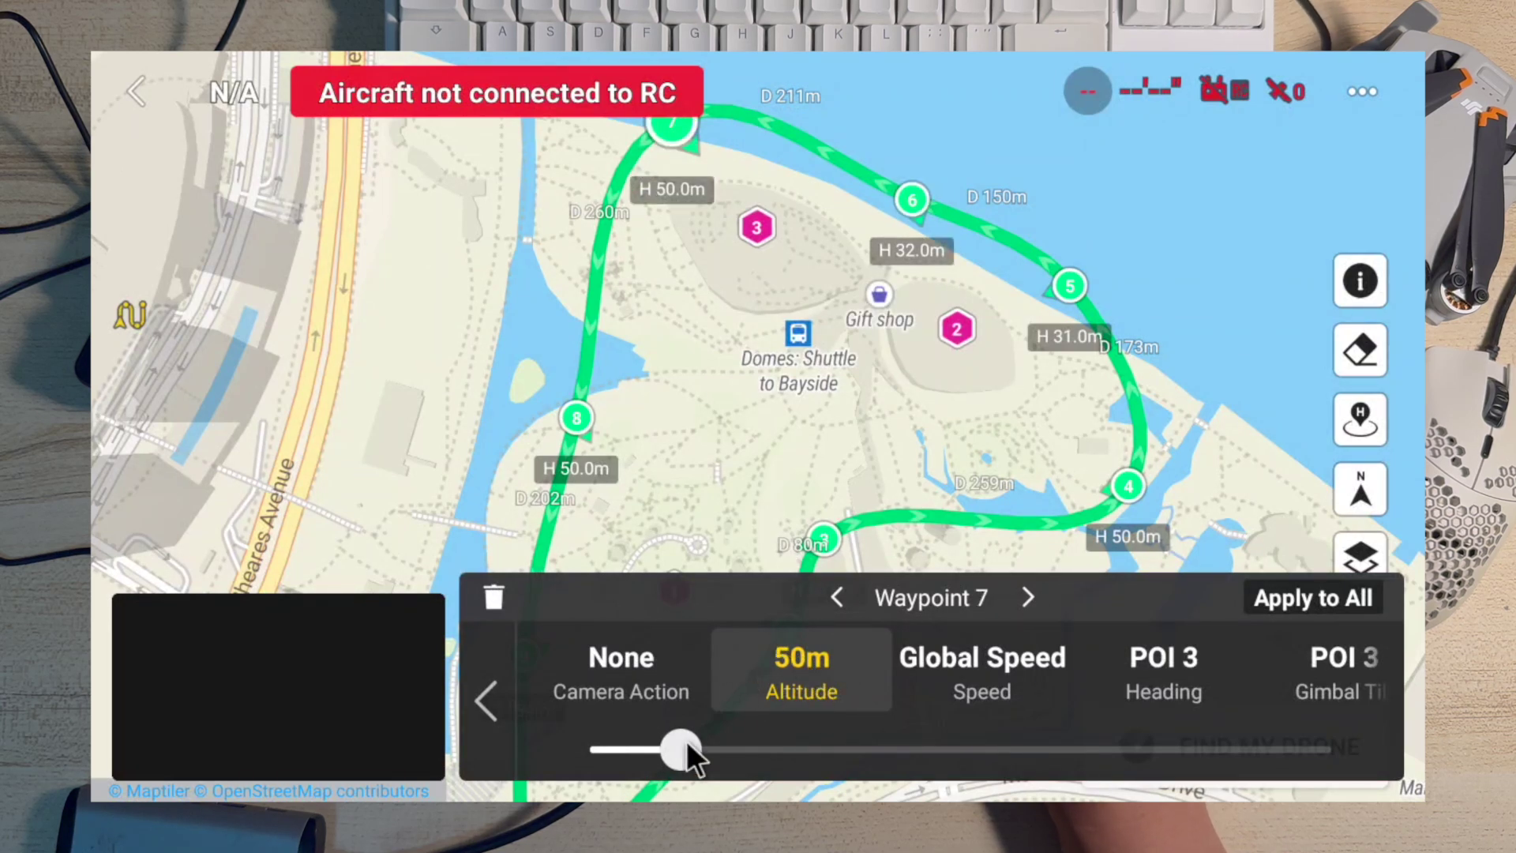
{"action": "left_click_drag", "start_coordinate": [829, 431], "coordinate": [994, 362]}
{"action": "left_click_drag", "start_coordinate": [935, 271], "coordinate": [905, 97]}
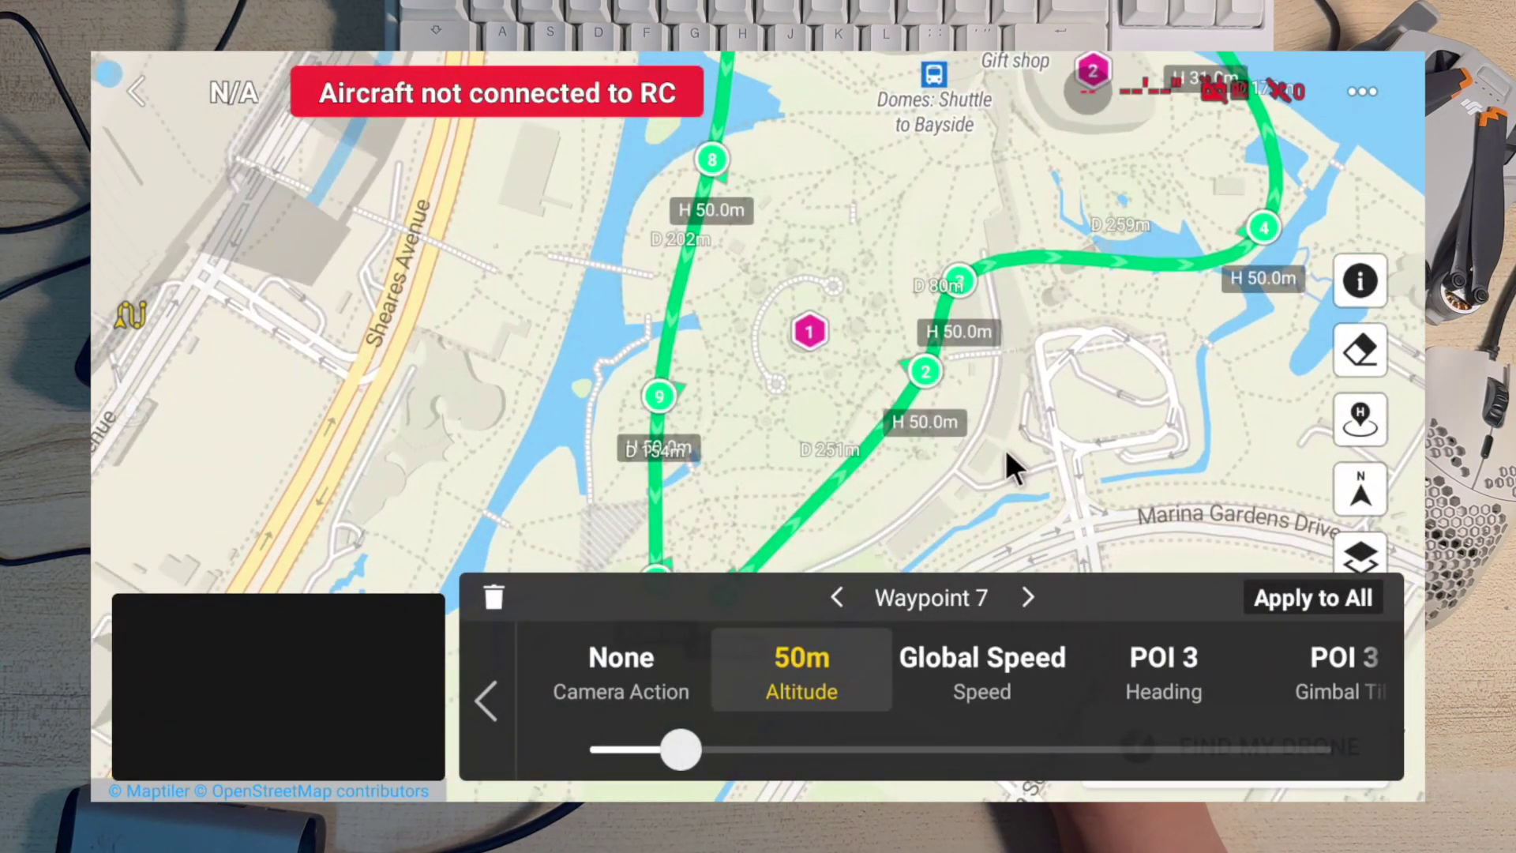
{"action": "left_click_drag", "start_coordinate": [1006, 448], "coordinate": [1101, 289]}
{"action": "left_click_drag", "start_coordinate": [861, 173], "coordinate": [759, 392]}
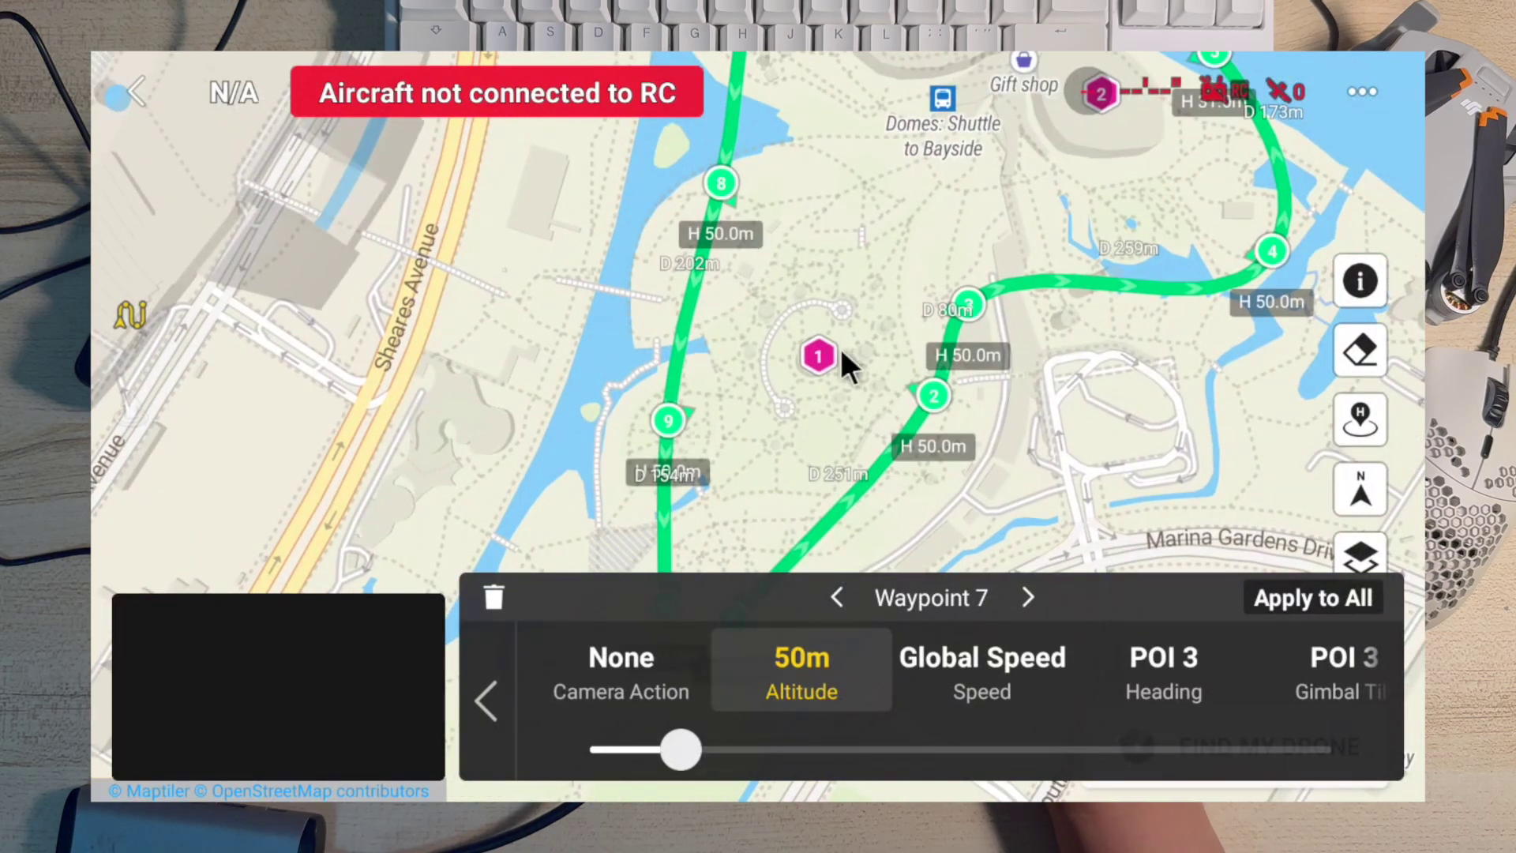
{"action": "left_click_drag", "start_coordinate": [1159, 277], "coordinate": [1014, 302]}
{"action": "scroll", "coordinate": [1018, 320], "scroll_direction": "down", "scroll_amount": 5}
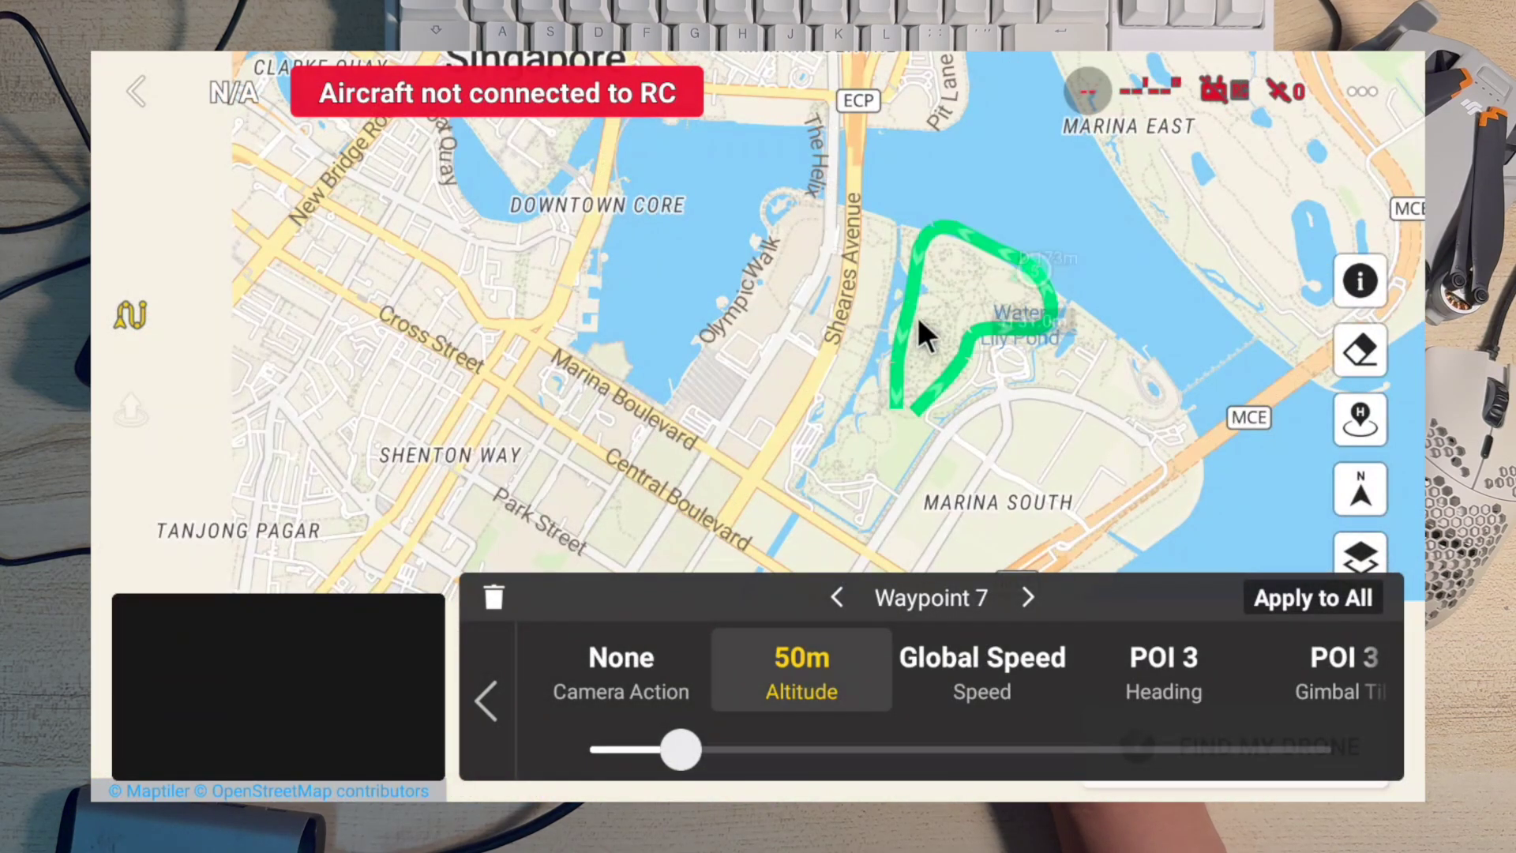
{"action": "scroll", "coordinate": [909, 325], "scroll_direction": "up", "scroll_amount": 7}
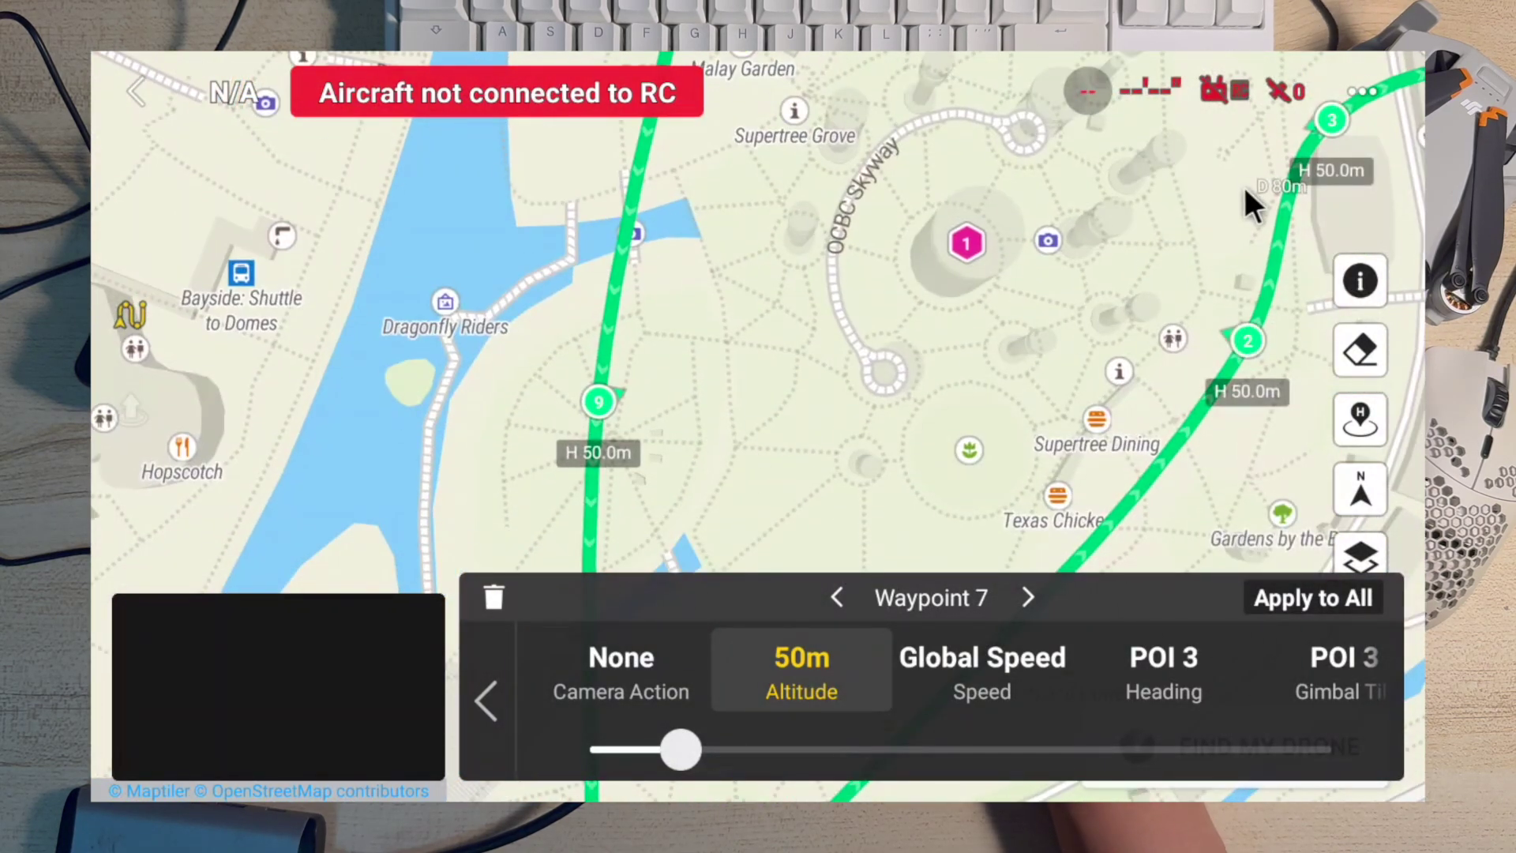
{"action": "left_click_drag", "start_coordinate": [1175, 197], "coordinate": [542, 389]}
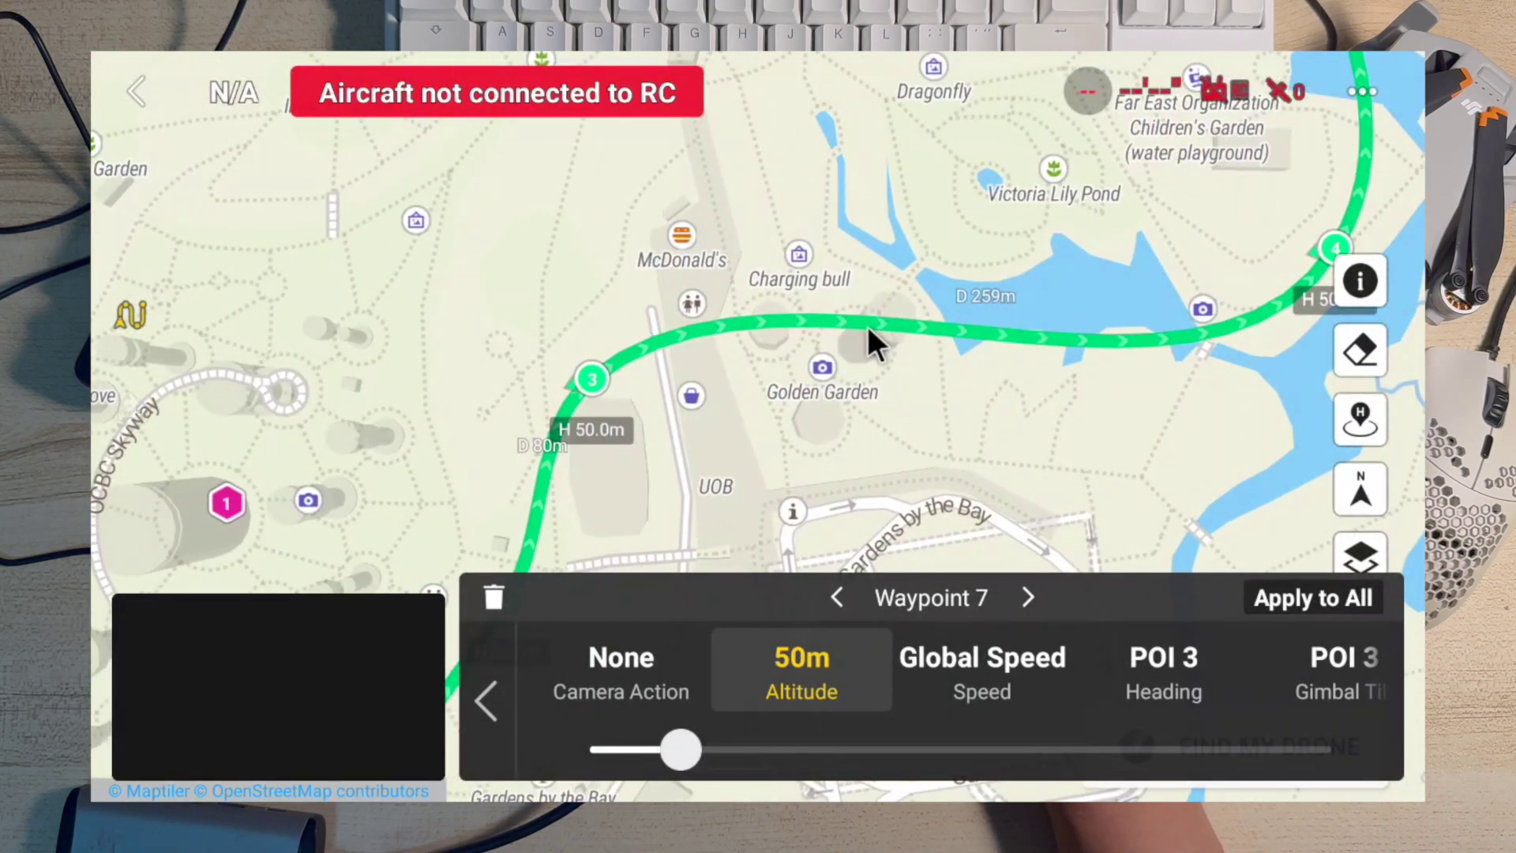
Step: Raise the altitude of waypoint 3, near UOB, to 57 m
{"action": "left_click", "coordinate": [591, 378]}
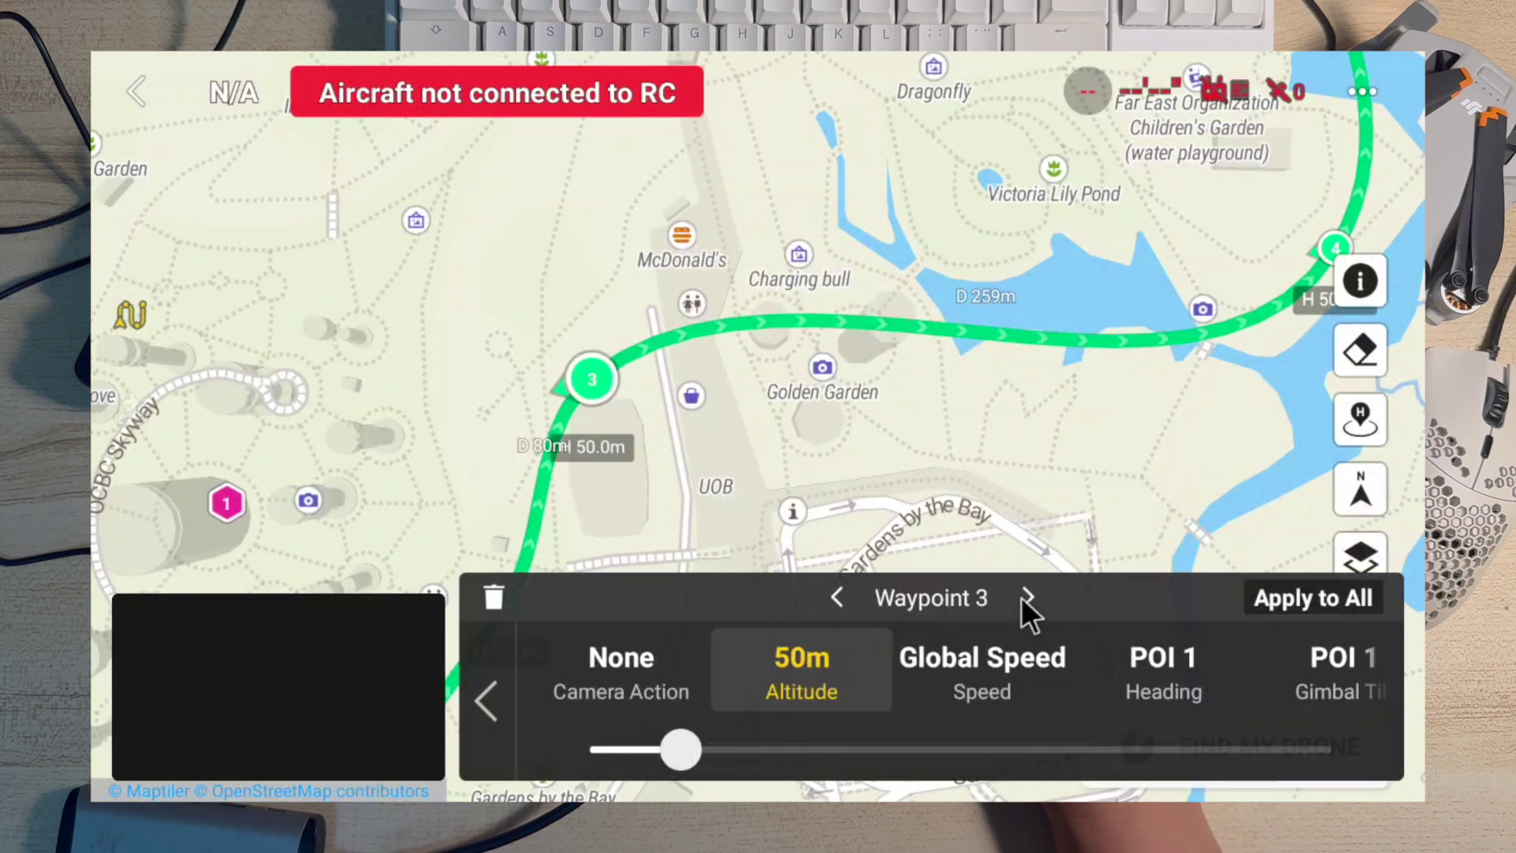
{"action": "left_click_drag", "start_coordinate": [672, 756], "coordinate": [673, 755]}
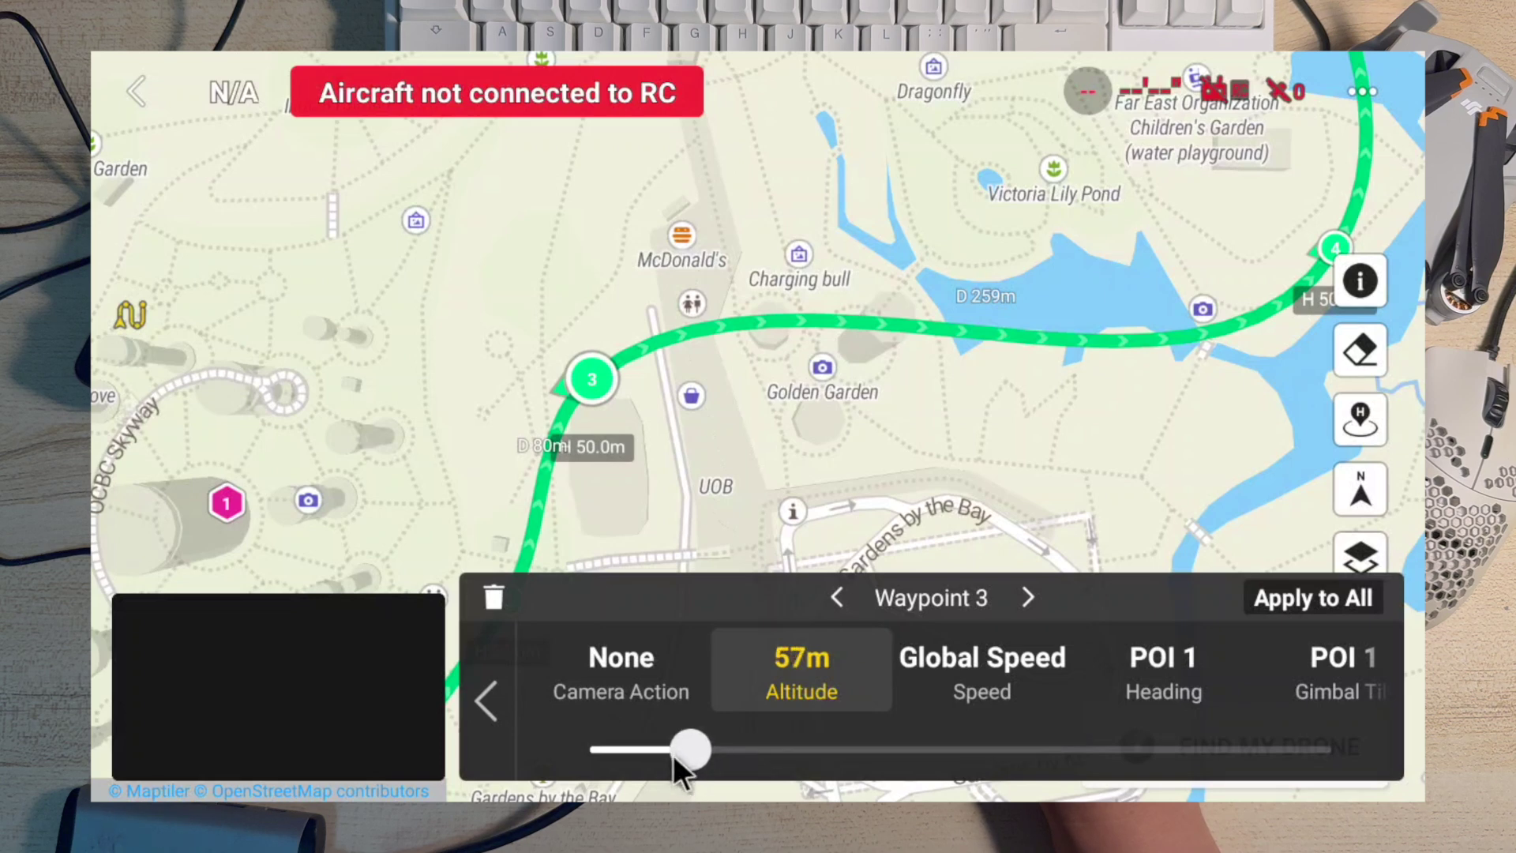